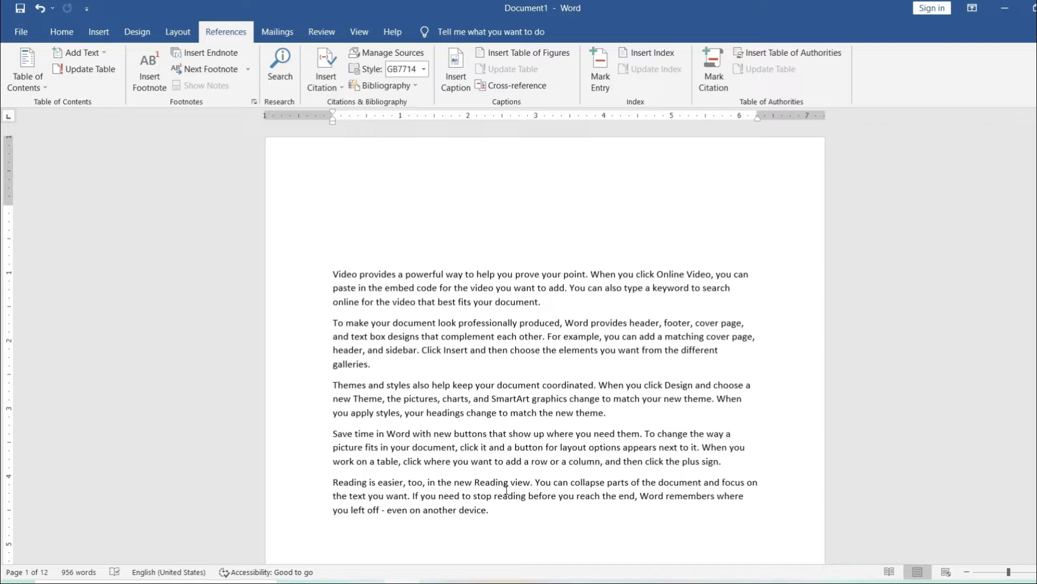
Place the insertion point in the empty paragraph at the top of page 1.
{"action": "left_click_drag", "start_coordinate": [332, 272], "coordinate": [479, 467]}
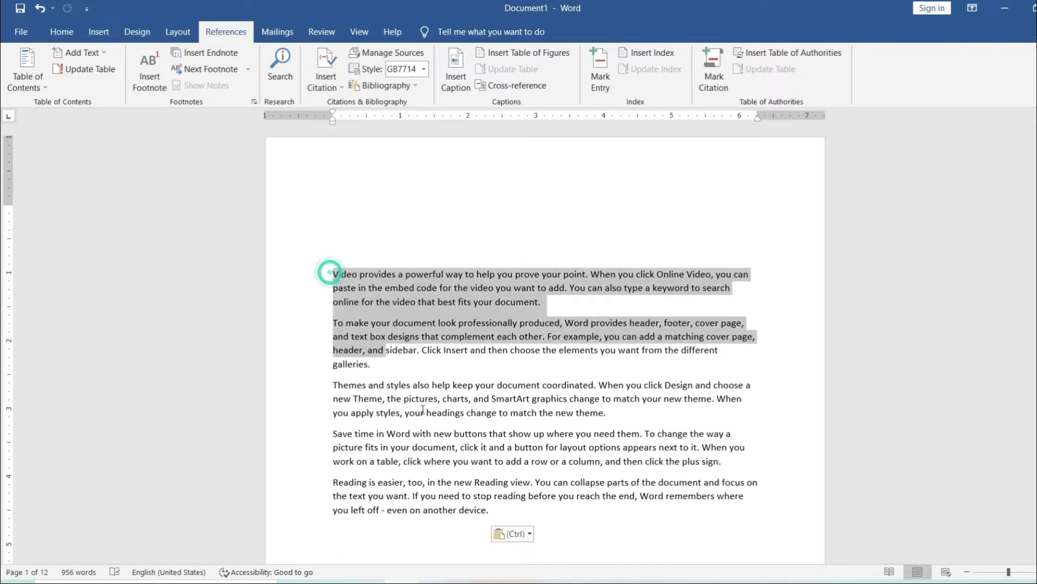
{"action": "left_click", "coordinate": [464, 323]}
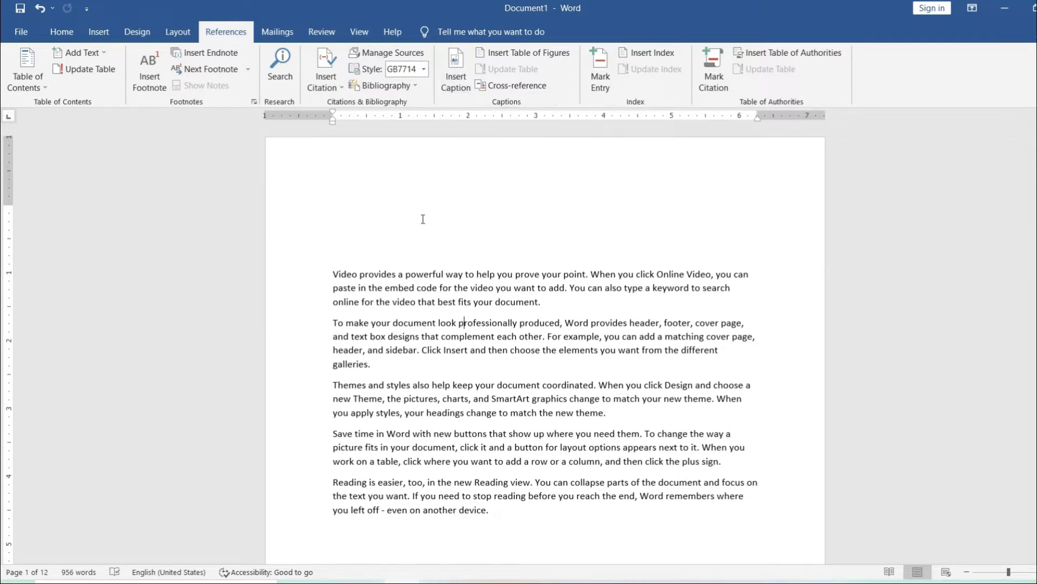
{"action": "left_click", "coordinate": [338, 197]}
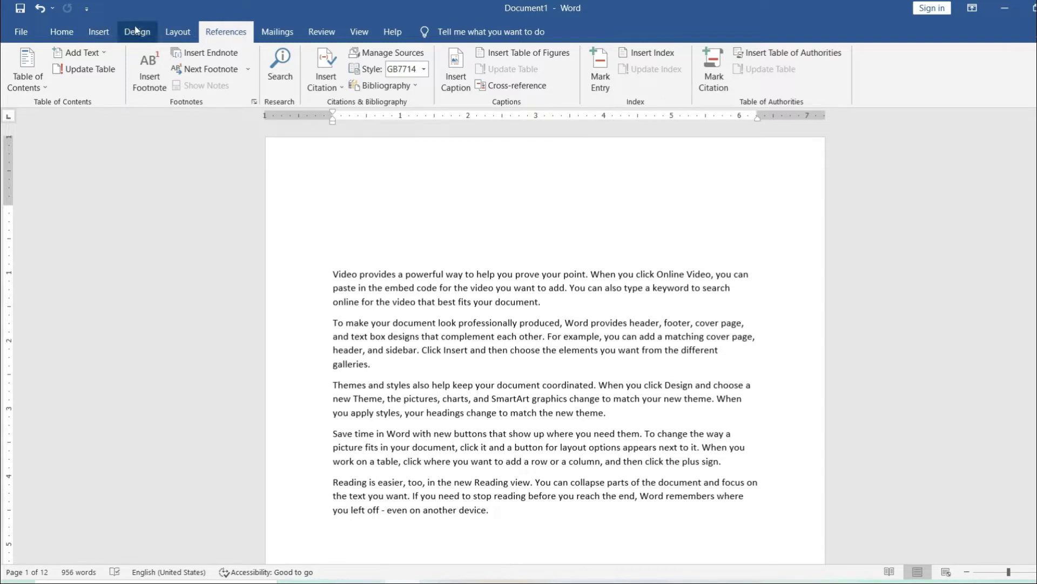
Draw an isosceles triangle above the first paragraph and nudge it slightly higher.
{"action": "left_click", "coordinate": [99, 31]}
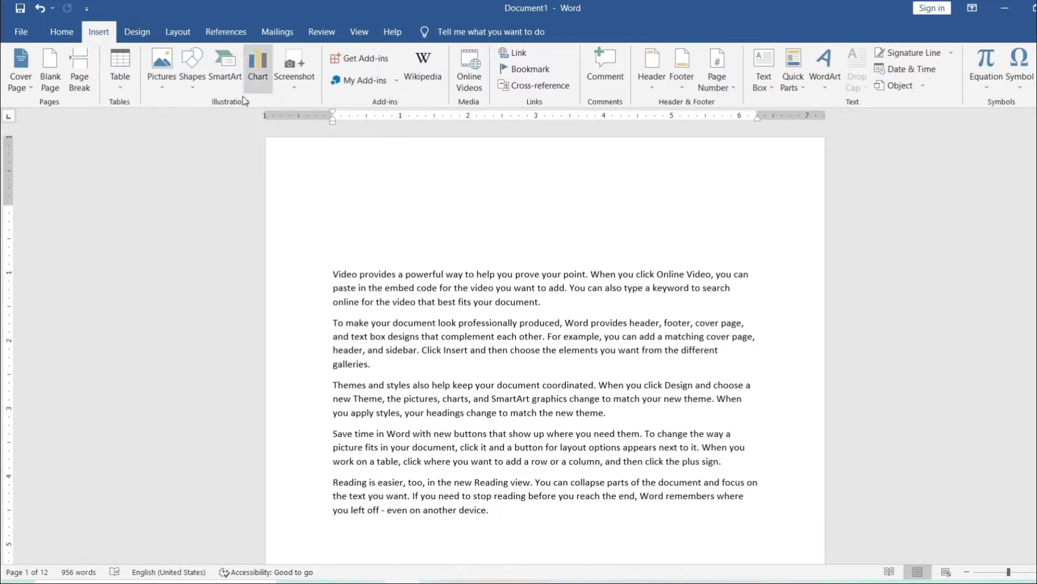
{"action": "left_click", "coordinate": [192, 73]}
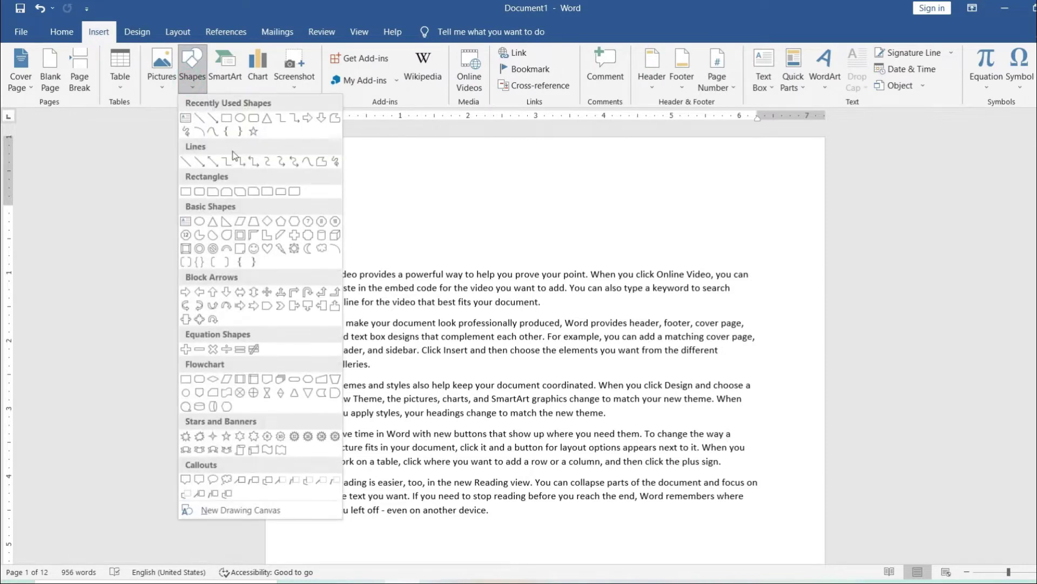
{"action": "left_click", "coordinate": [214, 224]}
{"action": "left_click_drag", "start_coordinate": [327, 195], "coordinate": [432, 267]}
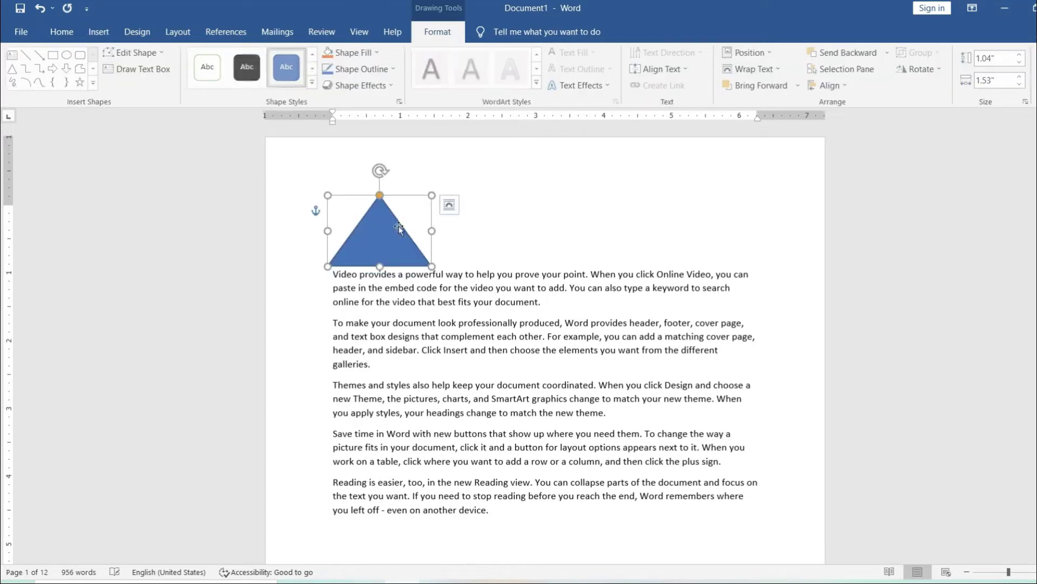
{"action": "left_click_drag", "start_coordinate": [398, 203], "coordinate": [398, 188]}
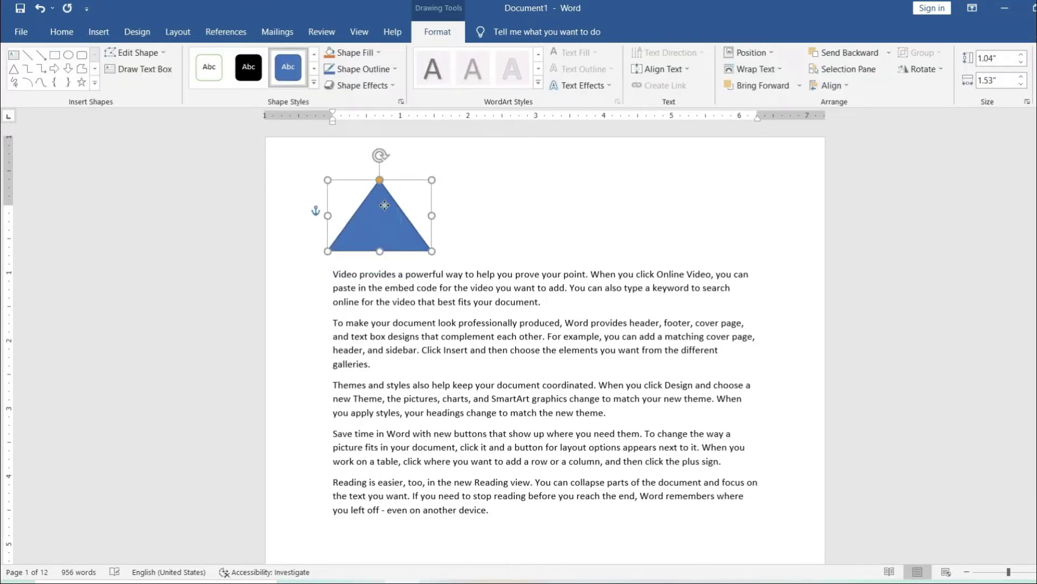
Apply the light-blue shape style to the triangle.
{"action": "left_click", "coordinate": [314, 82]}
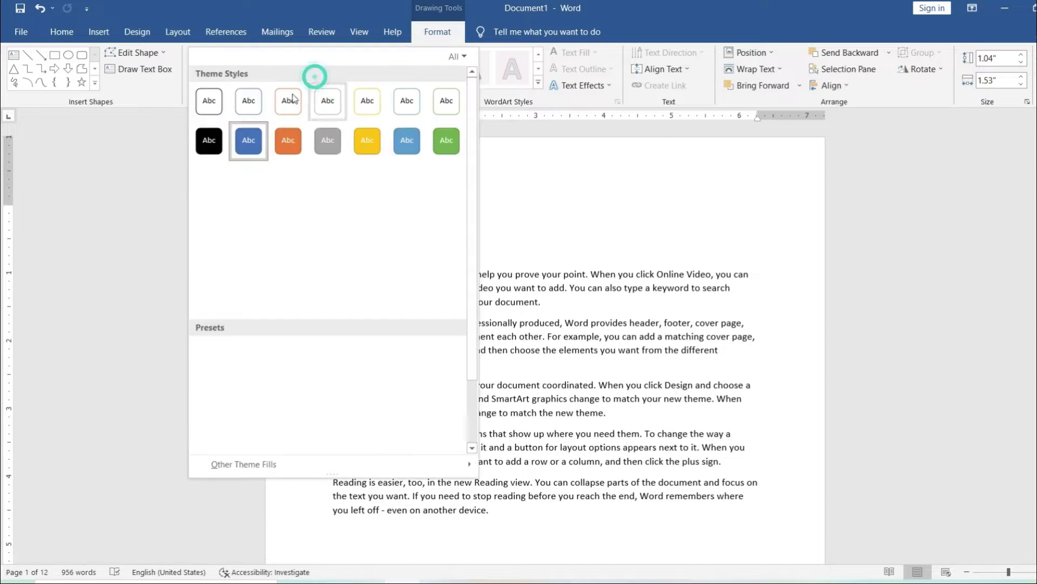
{"action": "left_click", "coordinate": [411, 145]}
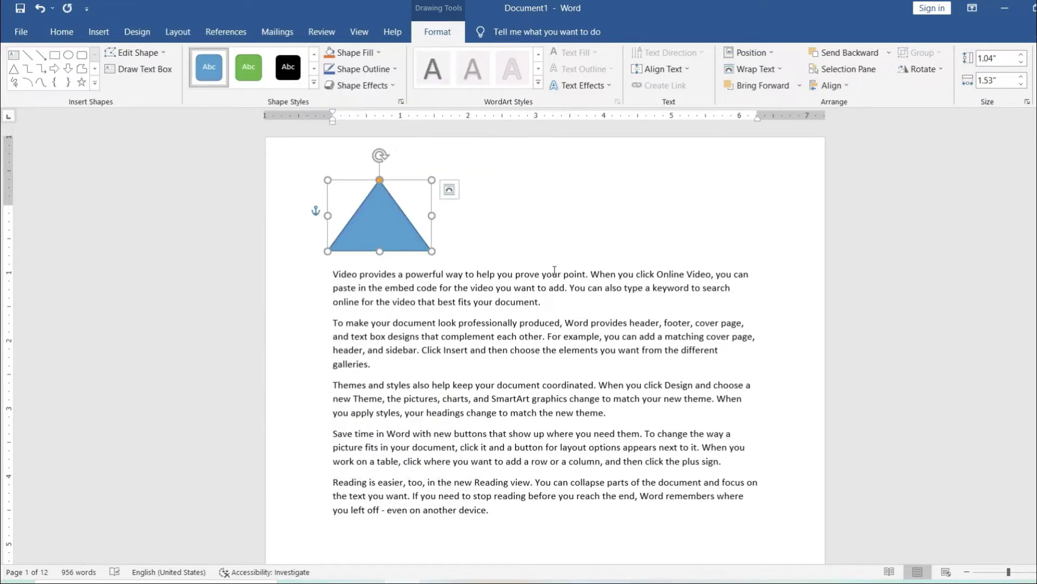
{"action": "scroll", "coordinate": [516, 399], "scroll_direction": "down", "scroll_amount": 10}
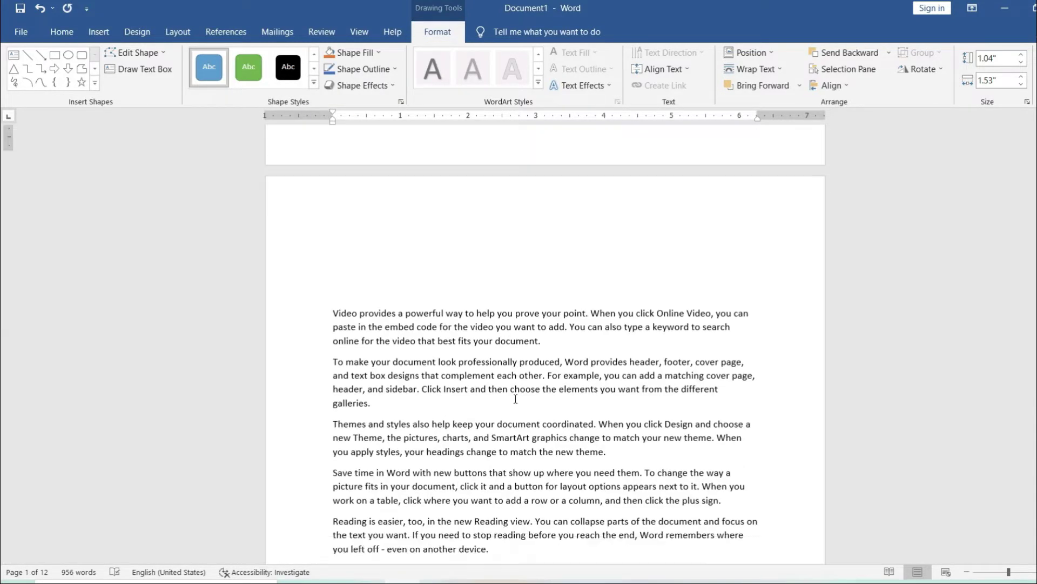
{"action": "scroll", "coordinate": [516, 399], "scroll_direction": "down", "scroll_amount": 2}
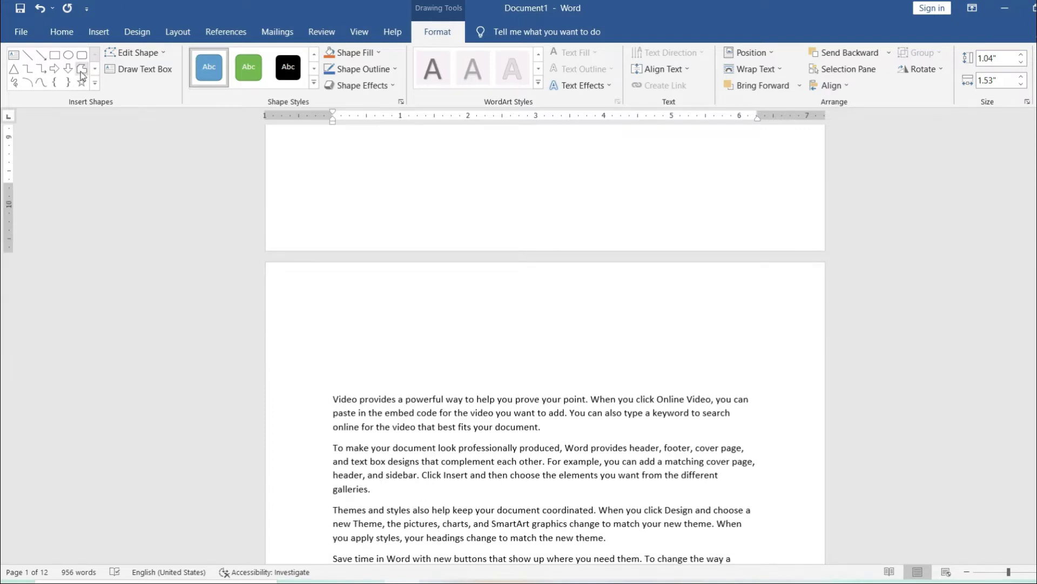
Draw a parallelogram above the text on page 2 and give it a green style.
{"action": "left_click", "coordinate": [95, 85]}
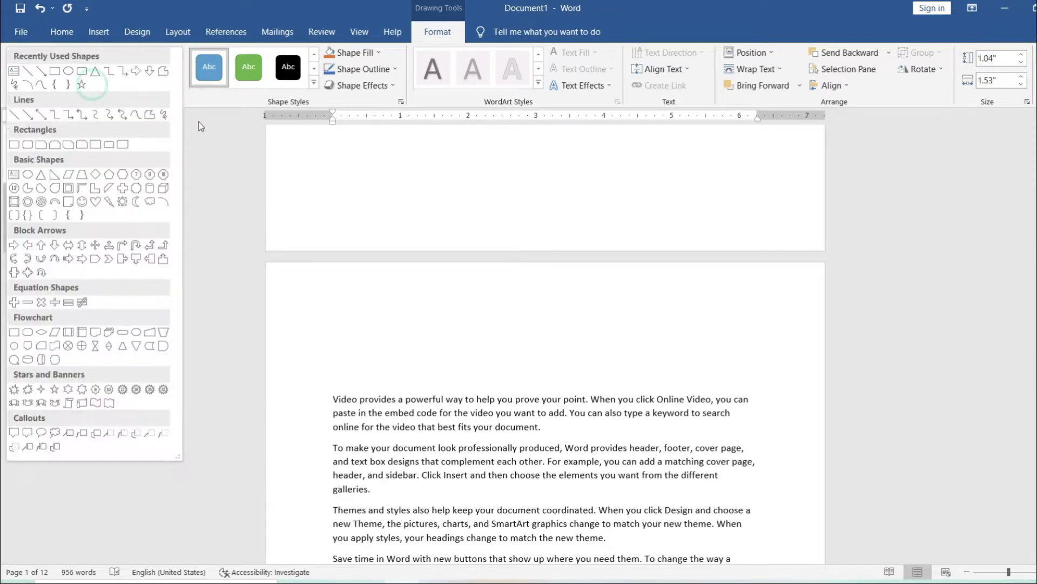
{"action": "left_click", "coordinate": [108, 188]}
{"action": "left_click_drag", "start_coordinate": [335, 298], "coordinate": [503, 382]}
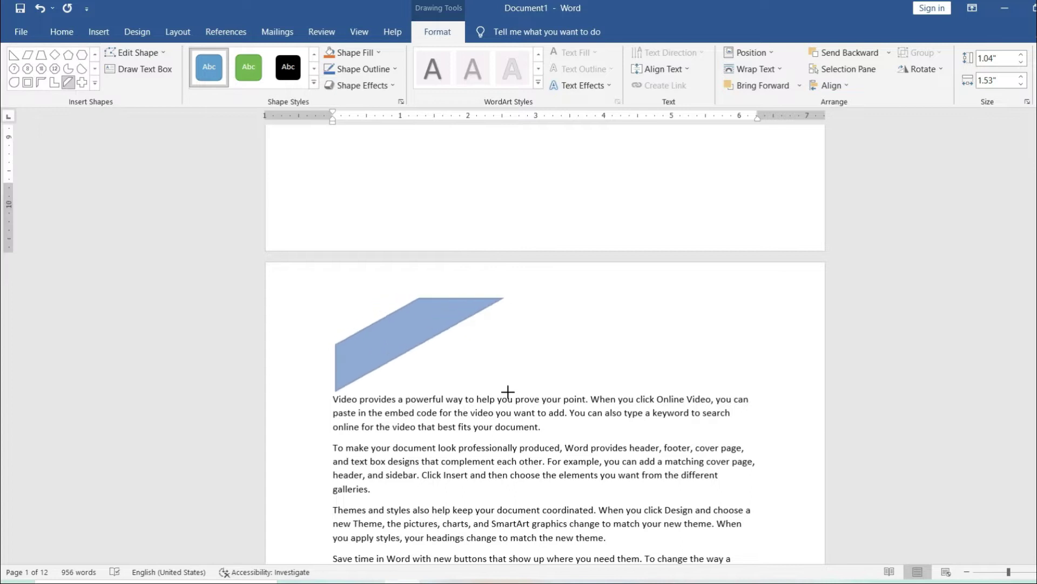
{"action": "left_click", "coordinate": [313, 82]}
{"action": "left_click", "coordinate": [437, 234]}
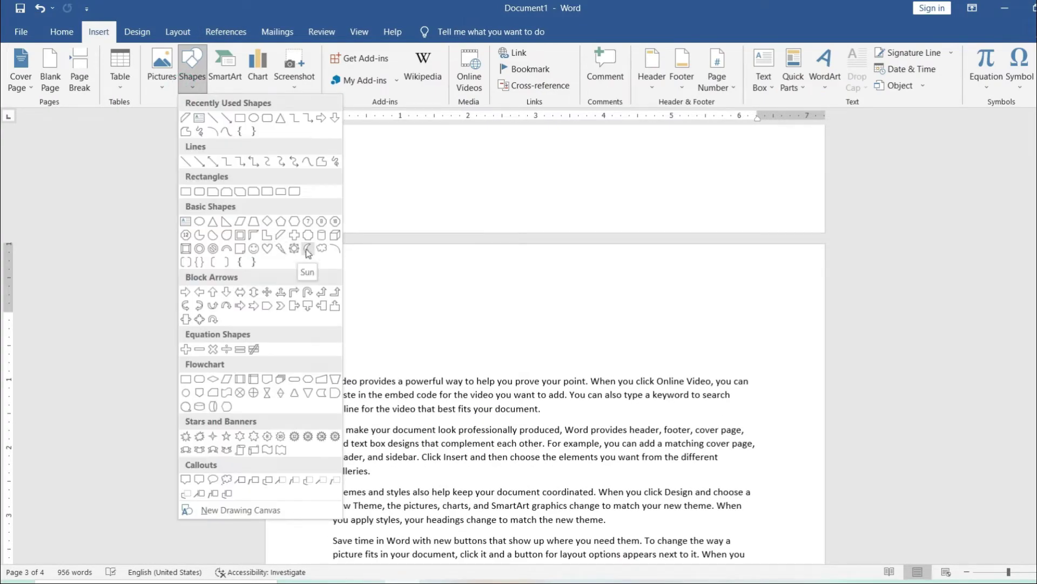
Draw a green cloud shape, then undo it.
{"action": "left_click", "coordinate": [284, 240]}
{"action": "left_click_drag", "start_coordinate": [324, 290], "coordinate": [438, 369]}
{"action": "left_click", "coordinate": [314, 82]}
{"action": "left_click", "coordinate": [440, 180]}
{"action": "key", "text": "ctrl+z"}
{"action": "key", "text": "ctrl+z"}
Draw a blue right block arrow above the text on page 4.
{"action": "left_click", "coordinate": [80, 69]}
{"action": "left_click_drag", "start_coordinate": [329, 227], "coordinate": [440, 312]}
{"action": "left_click", "coordinate": [313, 82]}
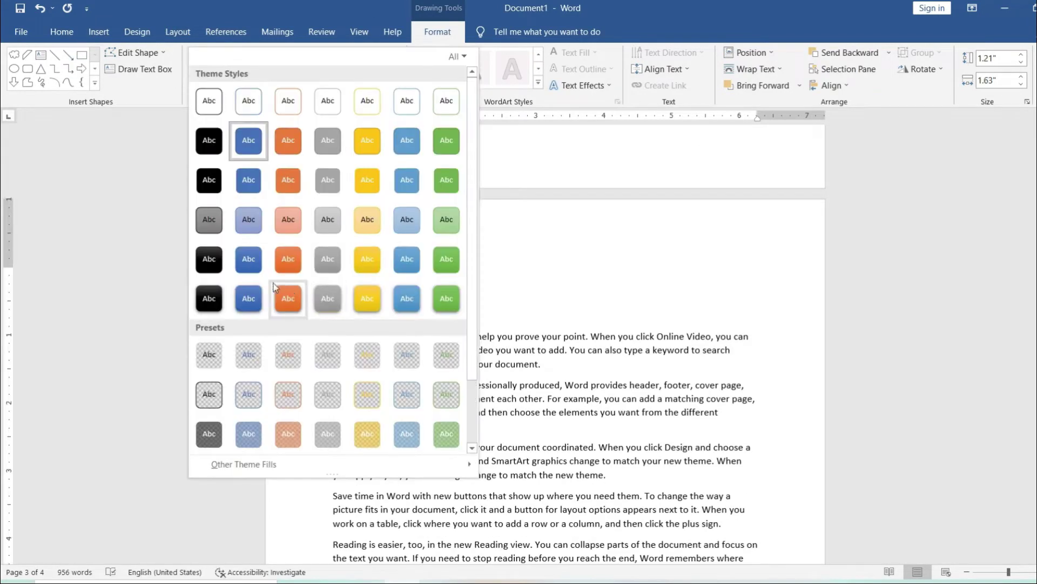
{"action": "left_click", "coordinate": [452, 220]}
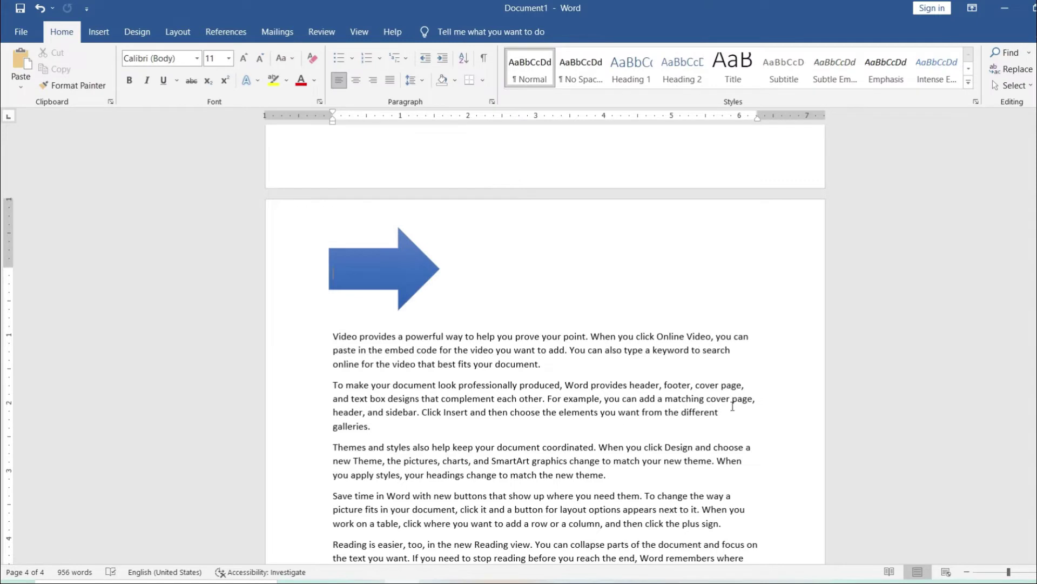
Scroll back to page 1, select the light-blue triangle, and switch to References.
{"action": "scroll", "coordinate": [620, 419], "scroll_direction": "down", "scroll_amount": 3}
{"action": "scroll", "coordinate": [620, 419], "scroll_direction": "down", "scroll_amount": 3}
{"action": "scroll", "coordinate": [620, 419], "scroll_direction": "up", "scroll_amount": 3}
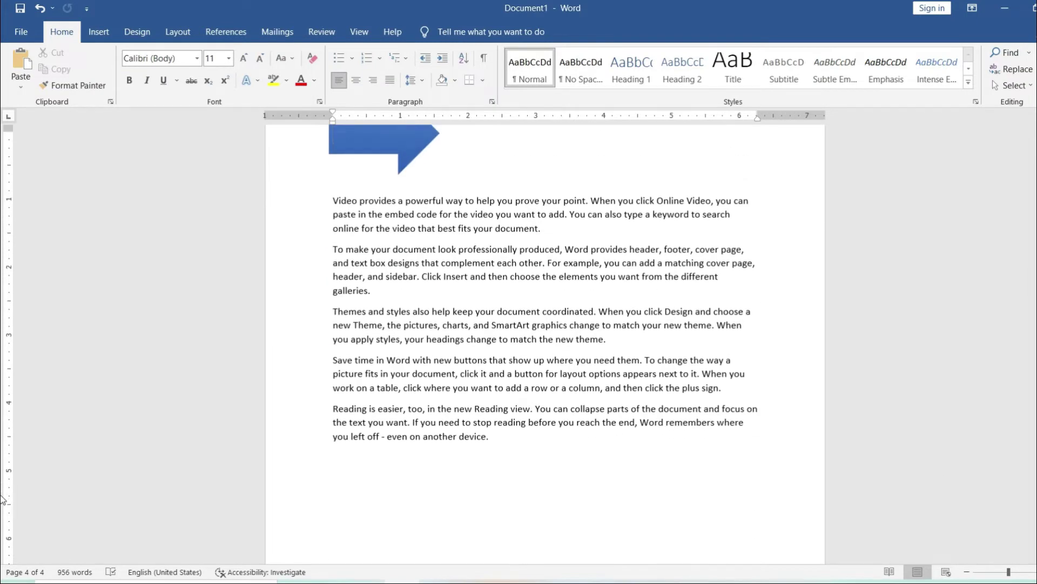
{"action": "scroll", "coordinate": [2, 432], "scroll_direction": "up", "scroll_amount": 10}
{"action": "scroll", "coordinate": [2, 378], "scroll_direction": "up", "scroll_amount": 1}
{"action": "scroll", "coordinate": [2, 324], "scroll_direction": "up", "scroll_amount": 10}
{"action": "scroll", "coordinate": [3, 243], "scroll_direction": "up", "scroll_amount": 10}
{"action": "scroll", "coordinate": [2, 226], "scroll_direction": "up", "scroll_amount": 10}
{"action": "scroll", "coordinate": [2, 225], "scroll_direction": "up", "scroll_amount": 5}
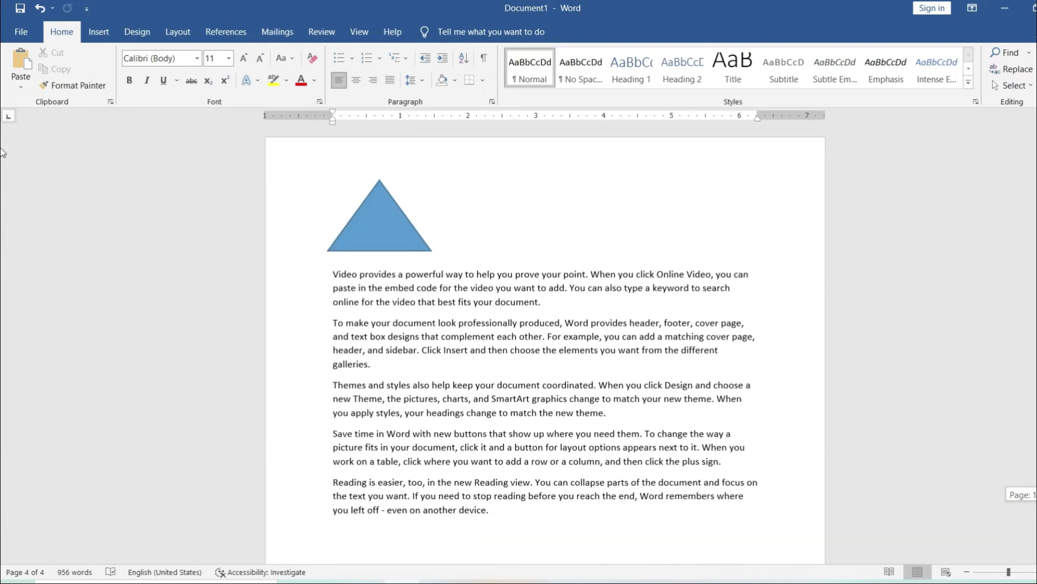
{"action": "left_click", "coordinate": [370, 224]}
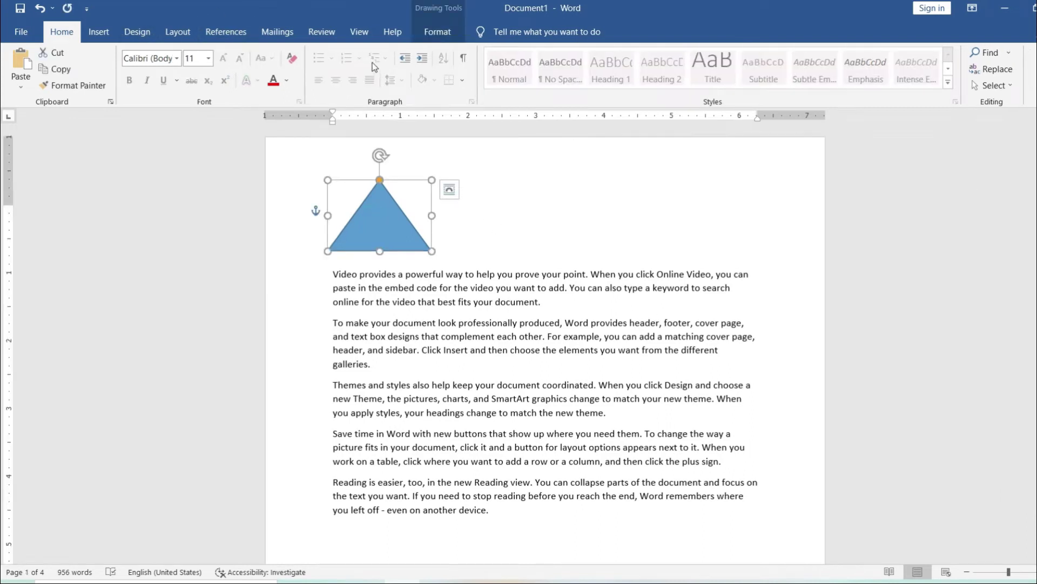
{"action": "left_click", "coordinate": [226, 31]}
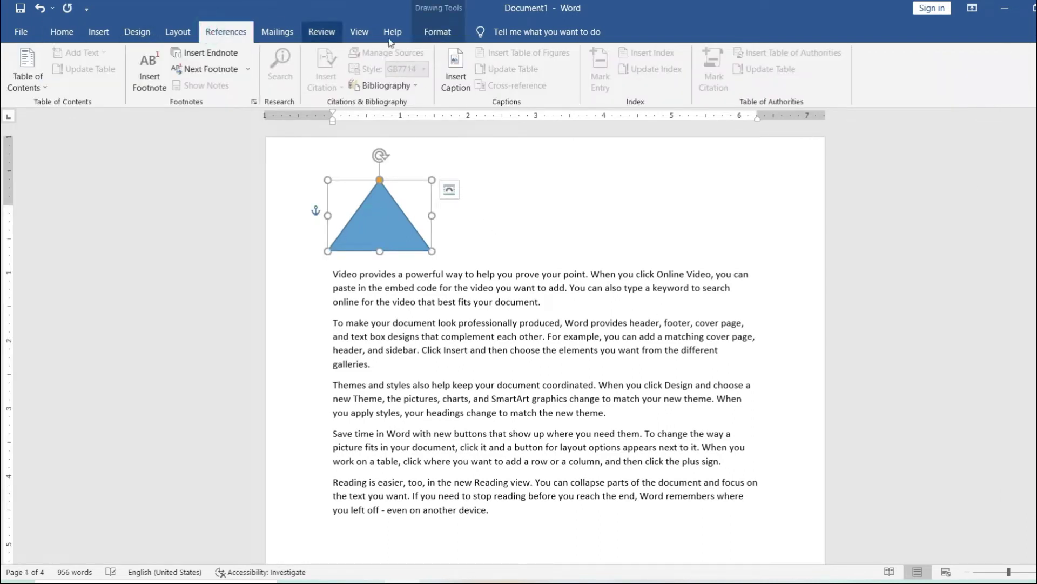
Caption the triangle 'Figure 1 triangle' with label Figure, positioned below the shape.
{"action": "left_click", "coordinate": [455, 78]}
{"action": "left_click_drag", "start_coordinate": [527, 202], "coordinate": [562, 191]}
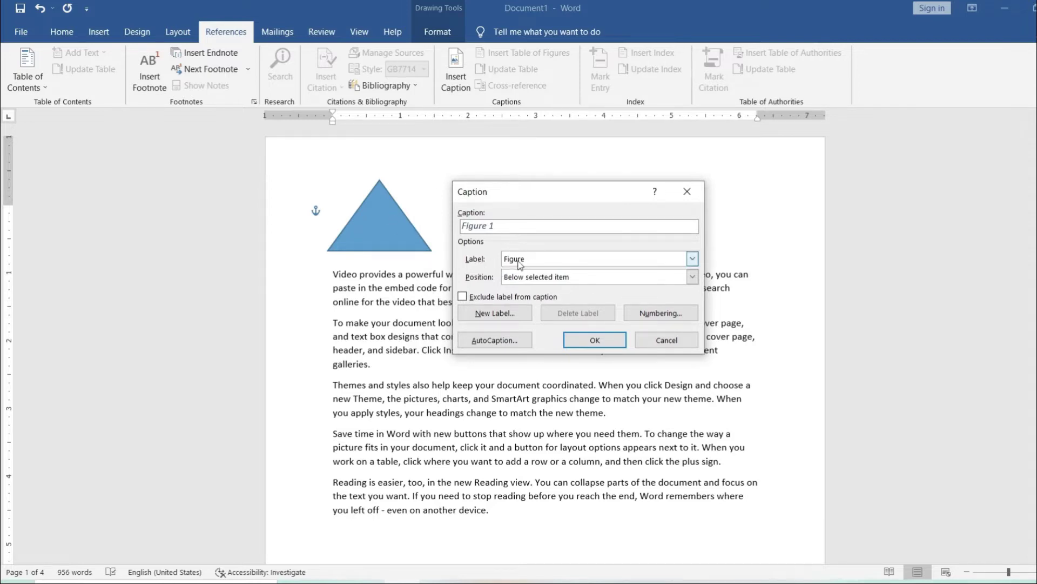
{"action": "left_click", "coordinate": [692, 259]}
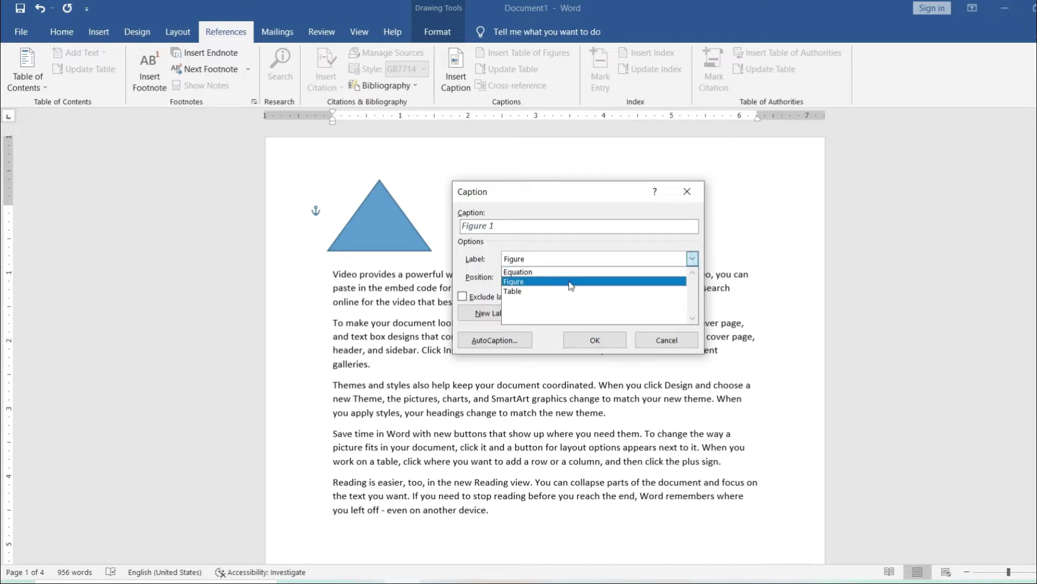
{"action": "left_click", "coordinate": [511, 226]}
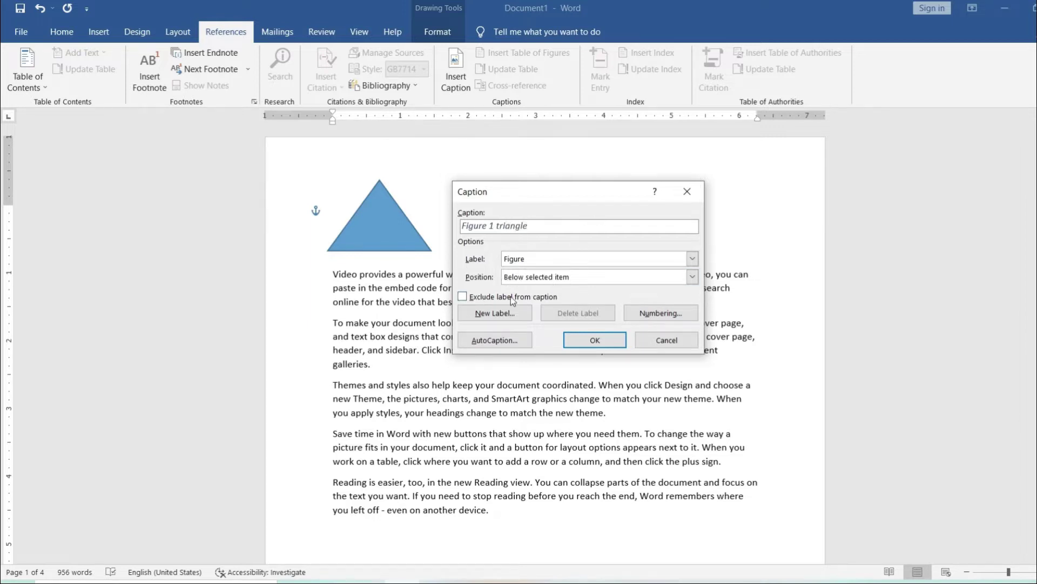
{"action": "type", "text": "triangle"}
{"action": "left_click", "coordinate": [595, 340]}
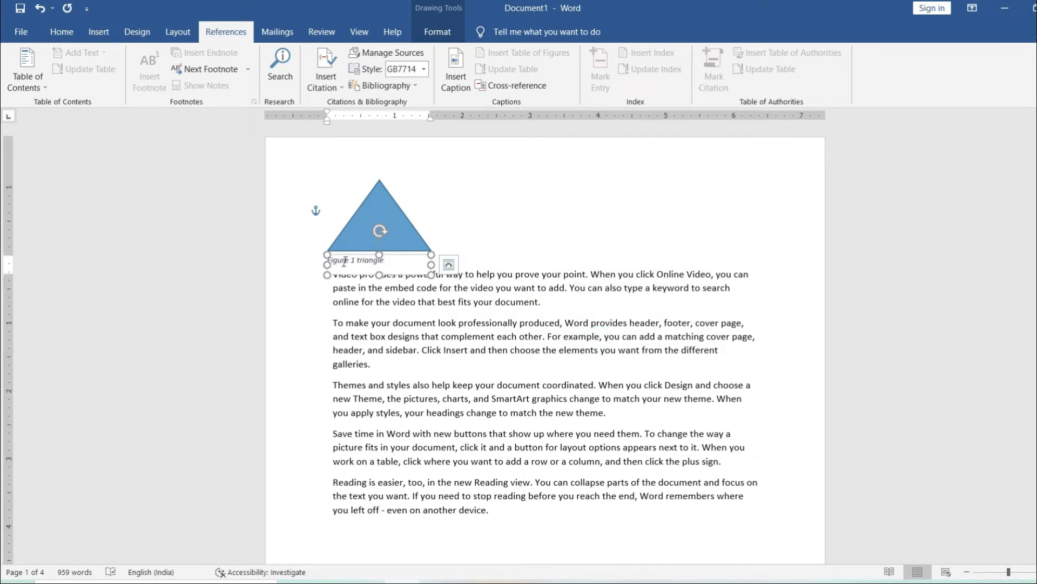
{"action": "left_click", "coordinate": [510, 255]}
Add a blank line before the 'Video' paragraph, then begin captioning the page-2 green parallelogram.
{"action": "left_click", "coordinate": [333, 275]}
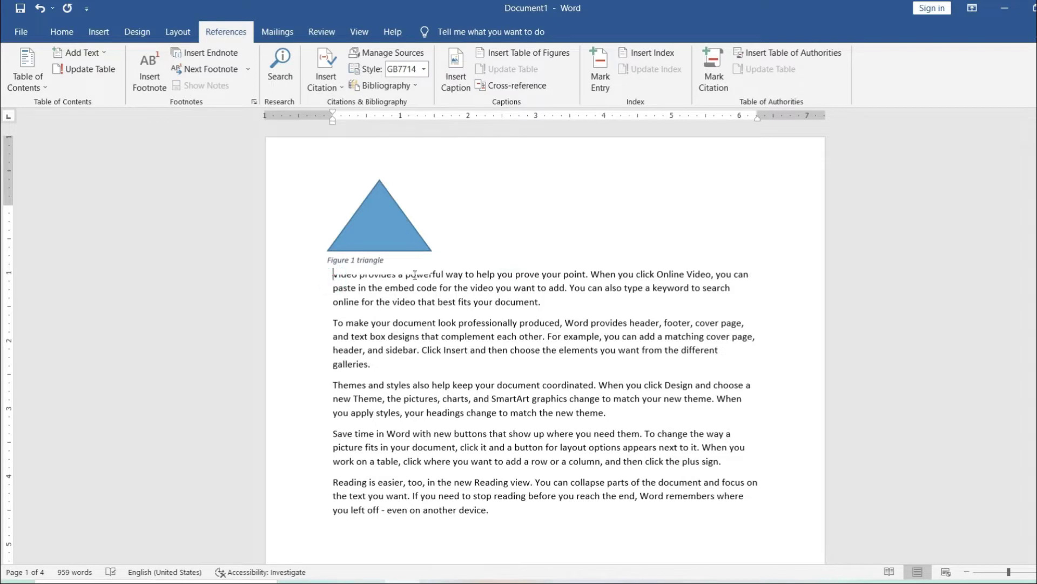
{"action": "key", "text": "Return"}
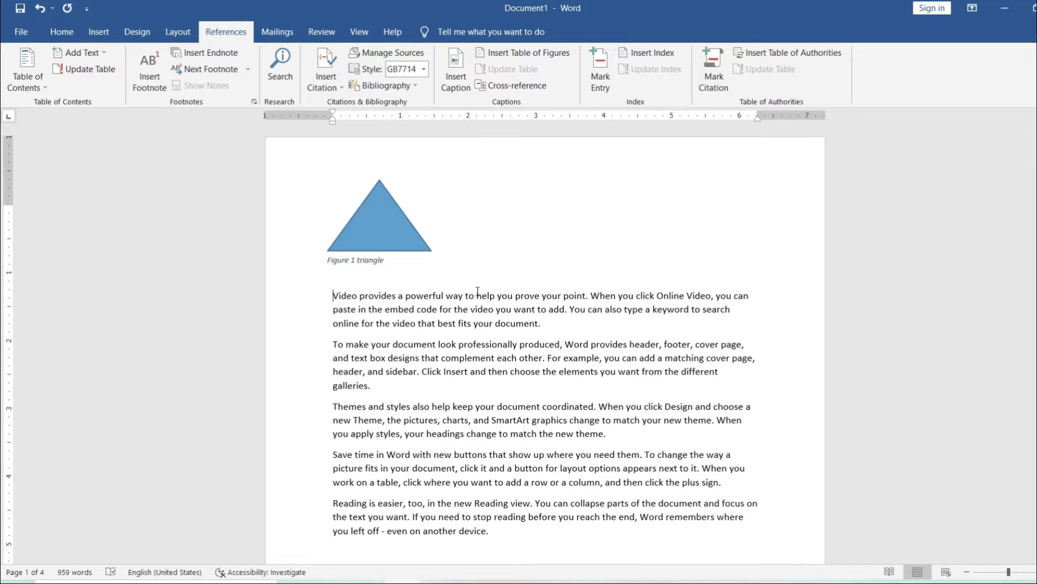
{"action": "scroll", "coordinate": [478, 292], "scroll_direction": "down", "scroll_amount": 5}
{"action": "scroll", "coordinate": [478, 292], "scroll_direction": "down", "scroll_amount": 5}
{"action": "scroll", "coordinate": [477, 292], "scroll_direction": "down", "scroll_amount": 5}
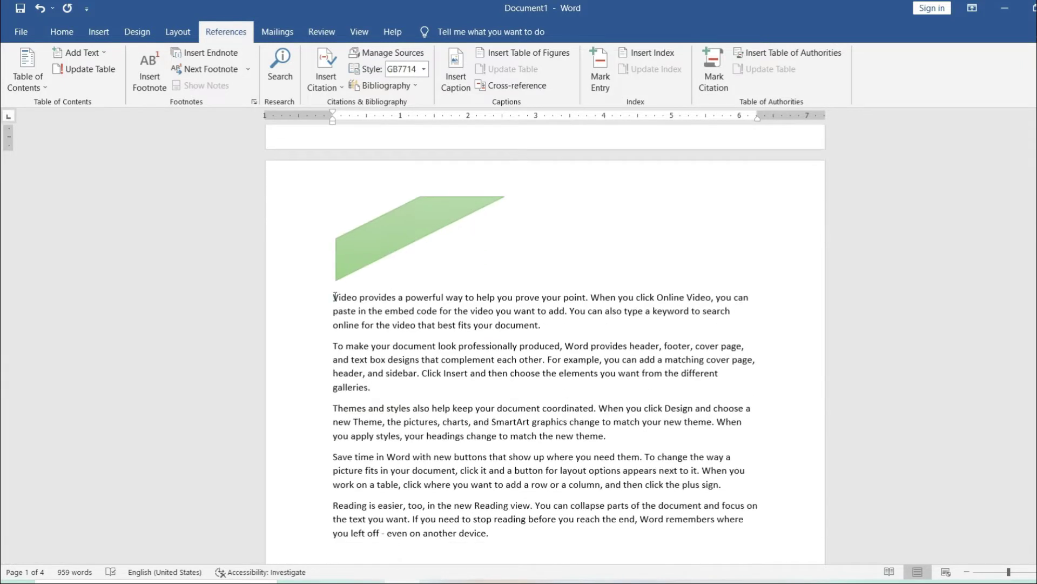
{"action": "left_click", "coordinate": [343, 273]}
{"action": "left_click", "coordinate": [457, 76]}
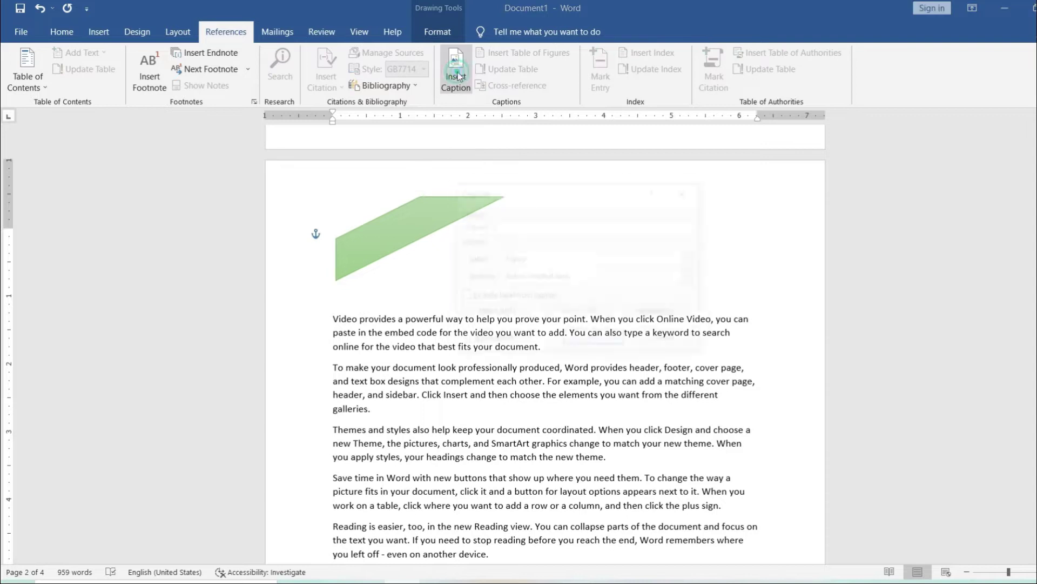
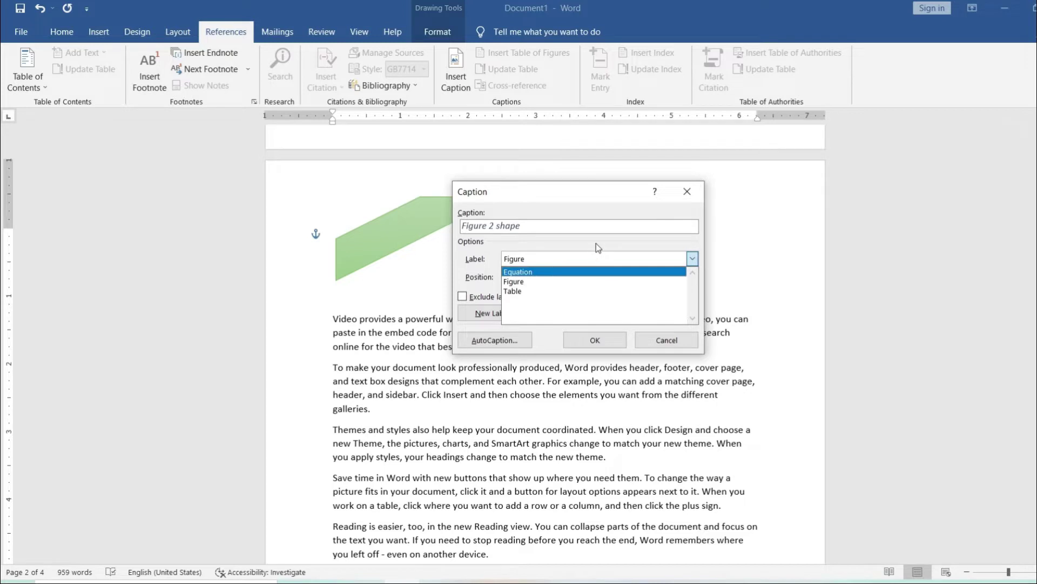
Caption the first shape 'Figure 2 shape' and the green cloud 'Figure 3 cloud'.
{"action": "left_click", "coordinate": [596, 243]}
{"action": "left_click", "coordinate": [599, 338]}
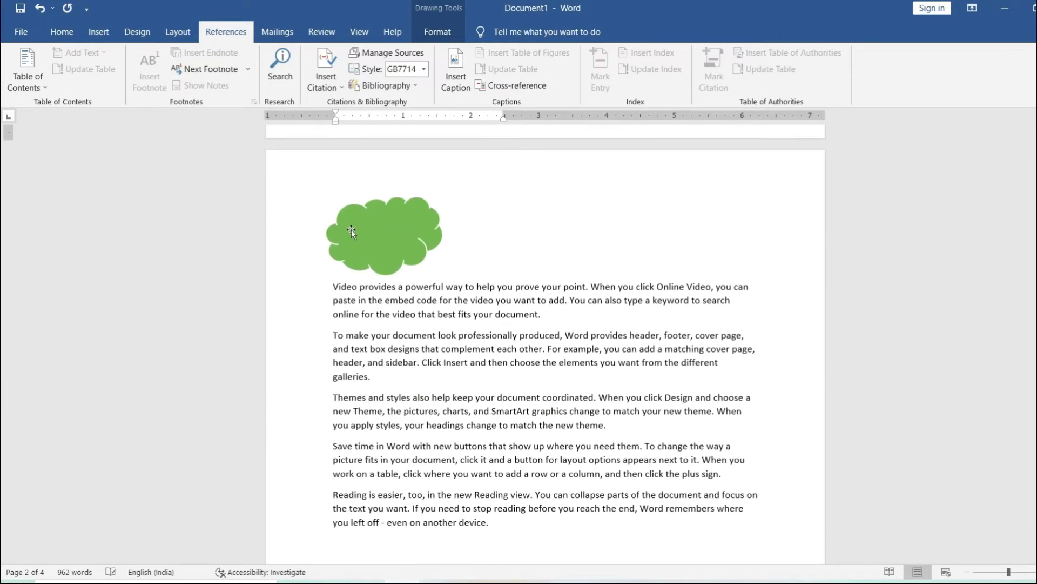
{"action": "left_click", "coordinate": [351, 229]}
{"action": "left_click", "coordinate": [455, 71]}
{"action": "type", "text": "cloud"}
{"action": "left_click", "coordinate": [594, 339]}
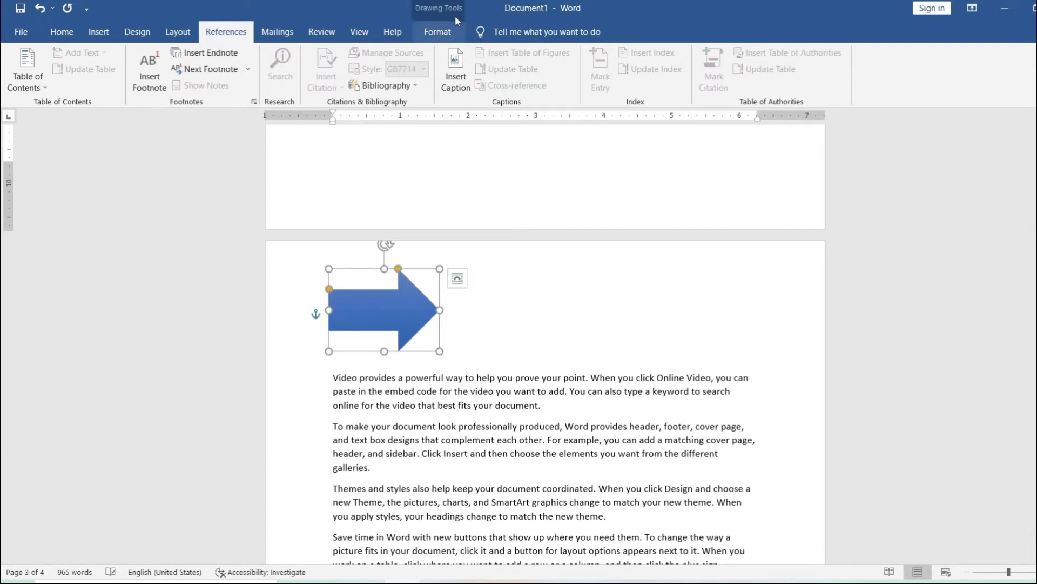
Caption the blue arrow 'Figure 4 arrow key'.
{"action": "left_click", "coordinate": [456, 76]}
{"action": "type", "text": "rrow key"}
{"action": "left_click", "coordinate": [594, 339]}
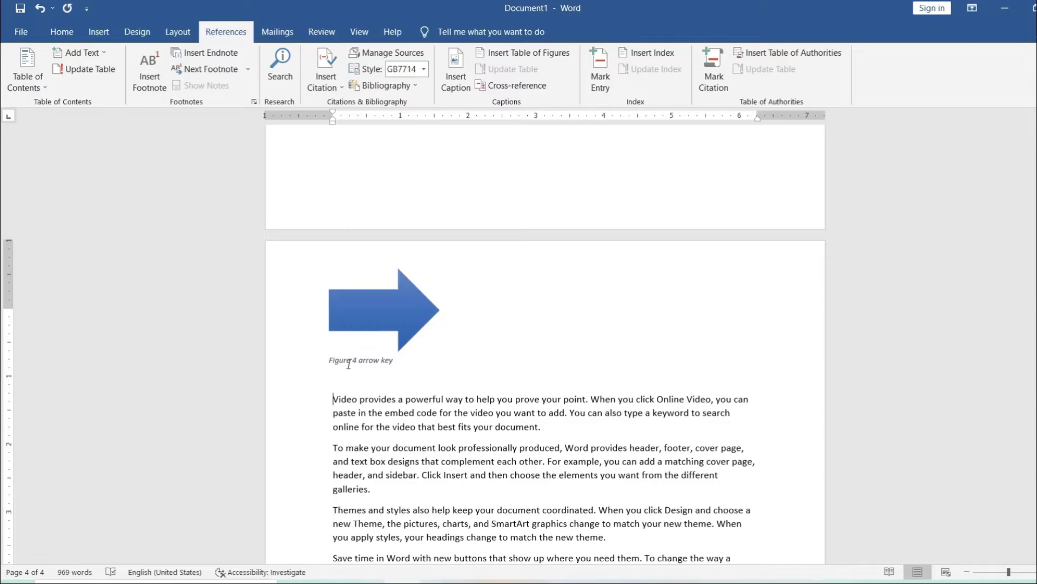
Insert a page break before the first paragraph, leaving a blank first page.
{"action": "left_click_drag", "start_coordinate": [1032, 444], "coordinate": [1032, 130]}
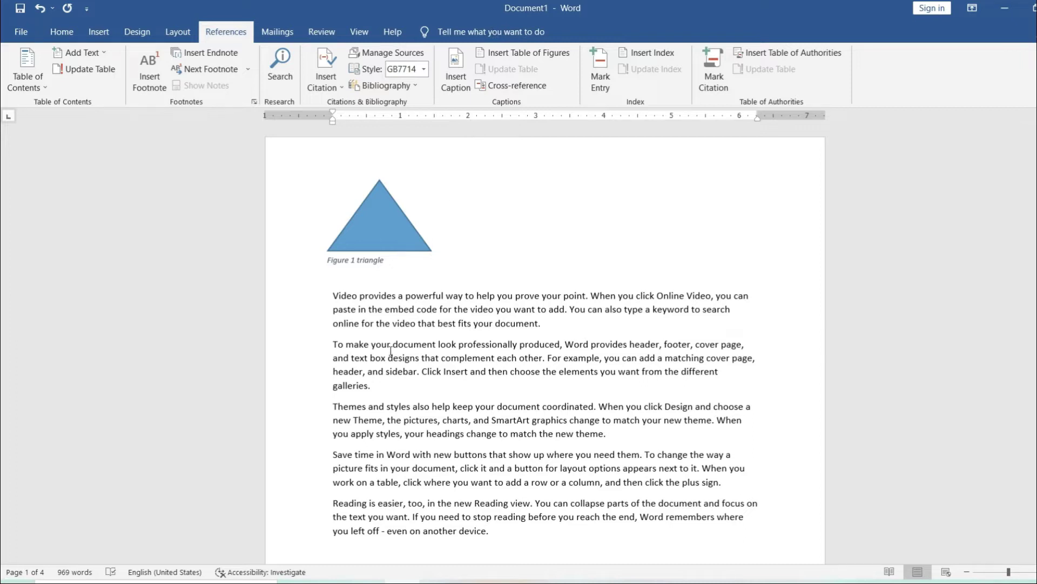
{"action": "left_click", "coordinate": [331, 301]}
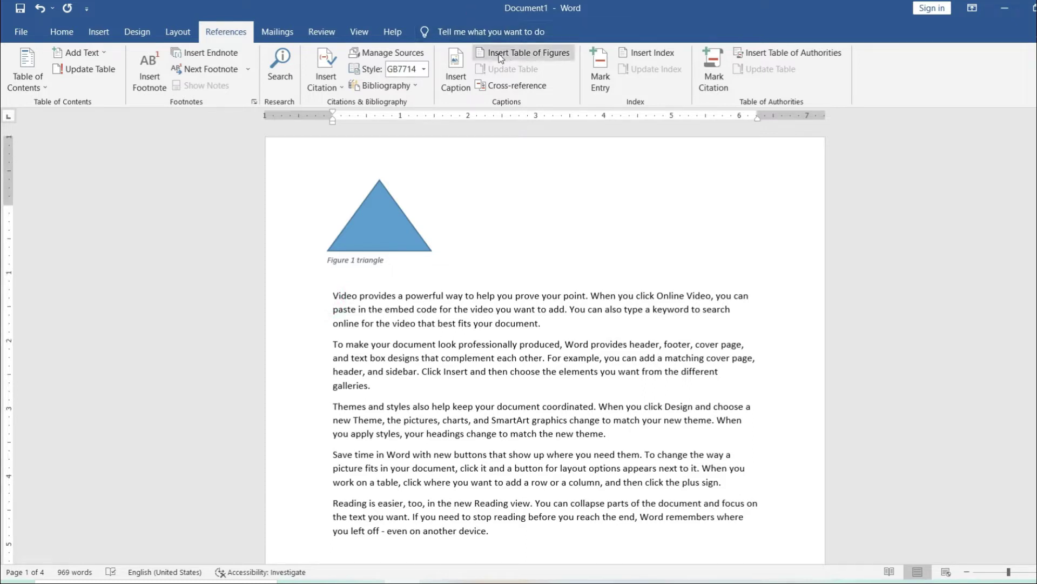
{"action": "left_click", "coordinate": [547, 57]}
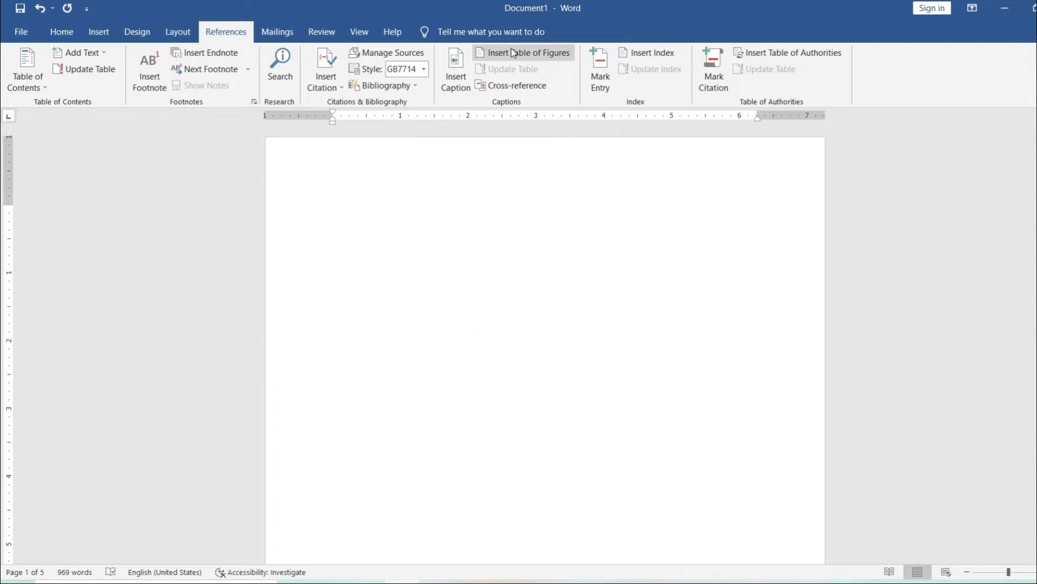
Preview the Classic, Distinctive, Centered and Formal formats, then insert the Table of Figures using From template.
{"action": "left_click", "coordinate": [537, 52]}
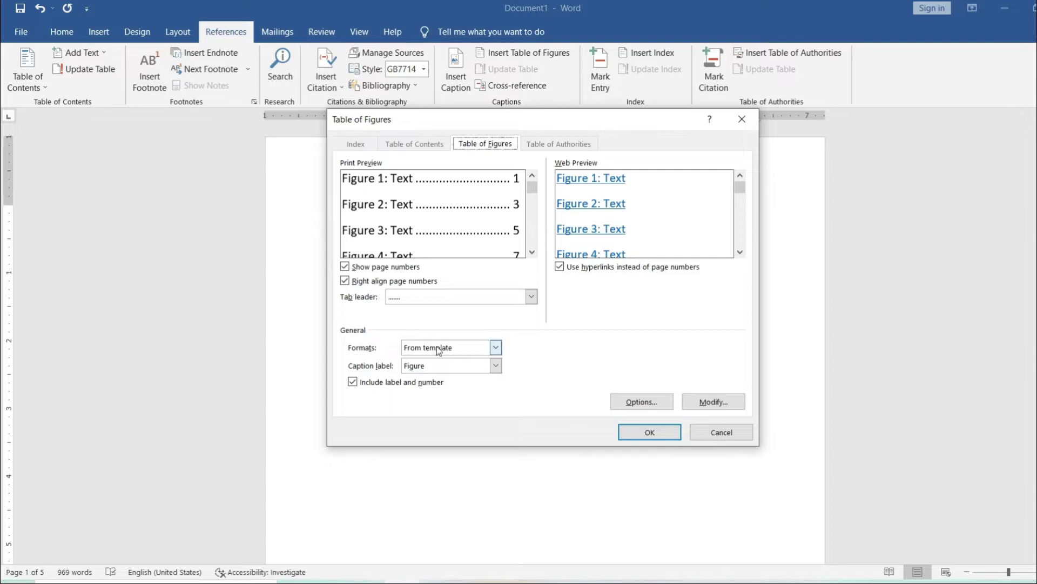
{"action": "left_click", "coordinate": [495, 347]}
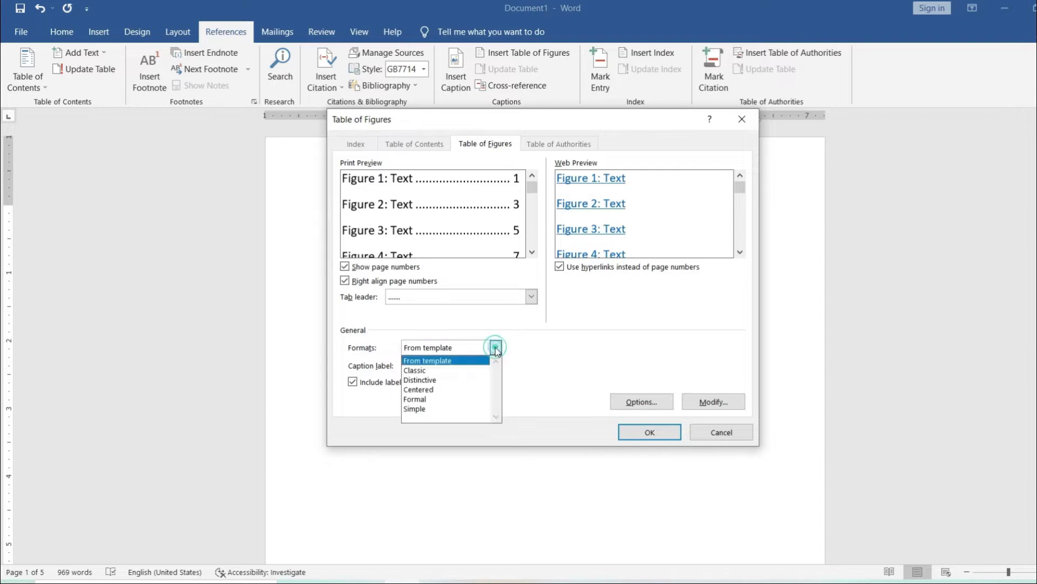
{"action": "left_click", "coordinate": [456, 370]}
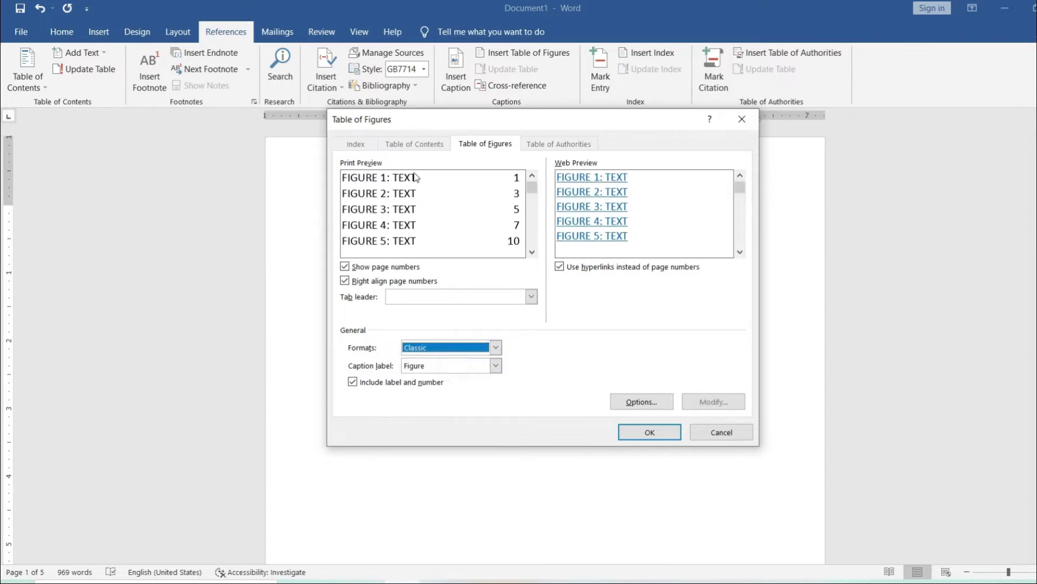
{"action": "left_click", "coordinate": [495, 347]}
{"action": "left_click", "coordinate": [462, 378]}
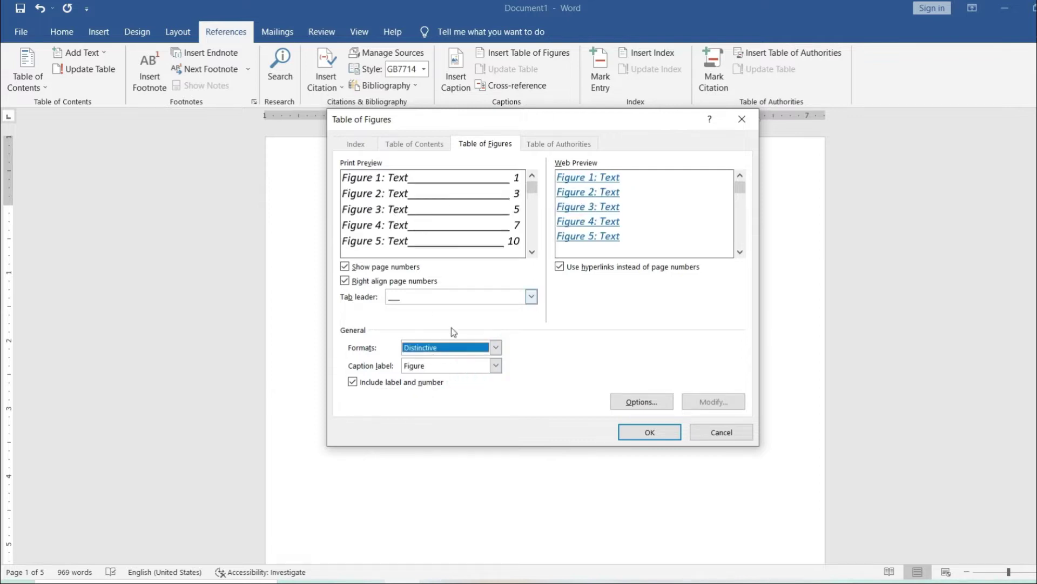
{"action": "left_click", "coordinate": [495, 348]}
{"action": "left_click", "coordinate": [452, 395]}
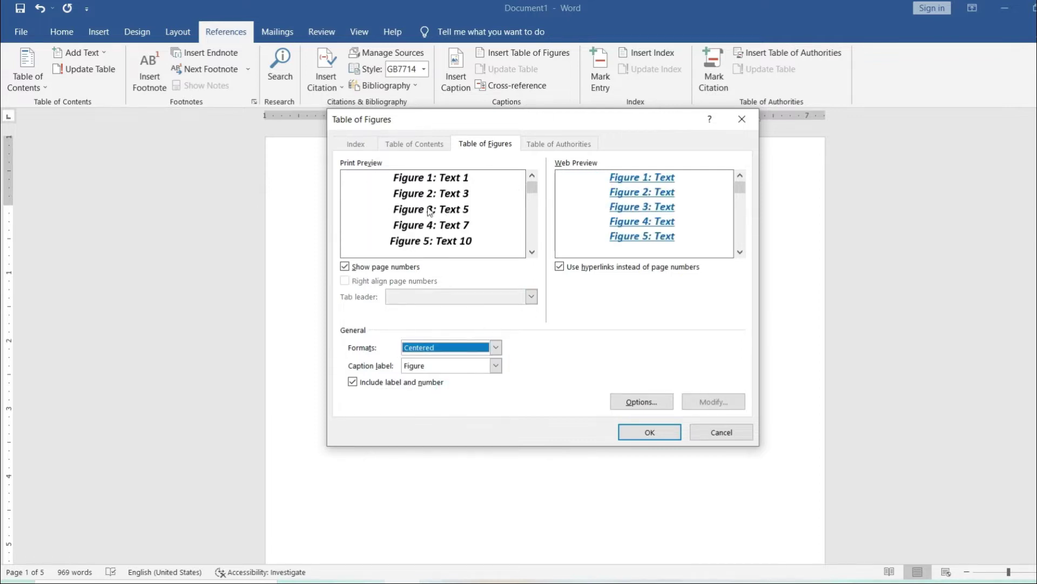
{"action": "left_click", "coordinate": [495, 347]}
{"action": "left_click", "coordinate": [452, 397]}
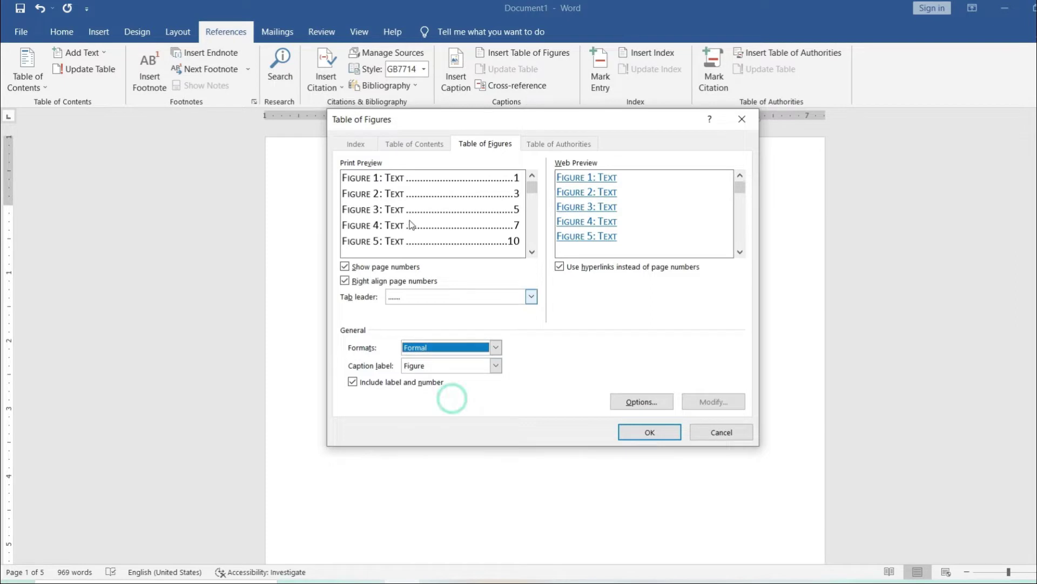
{"action": "left_click", "coordinate": [496, 348]}
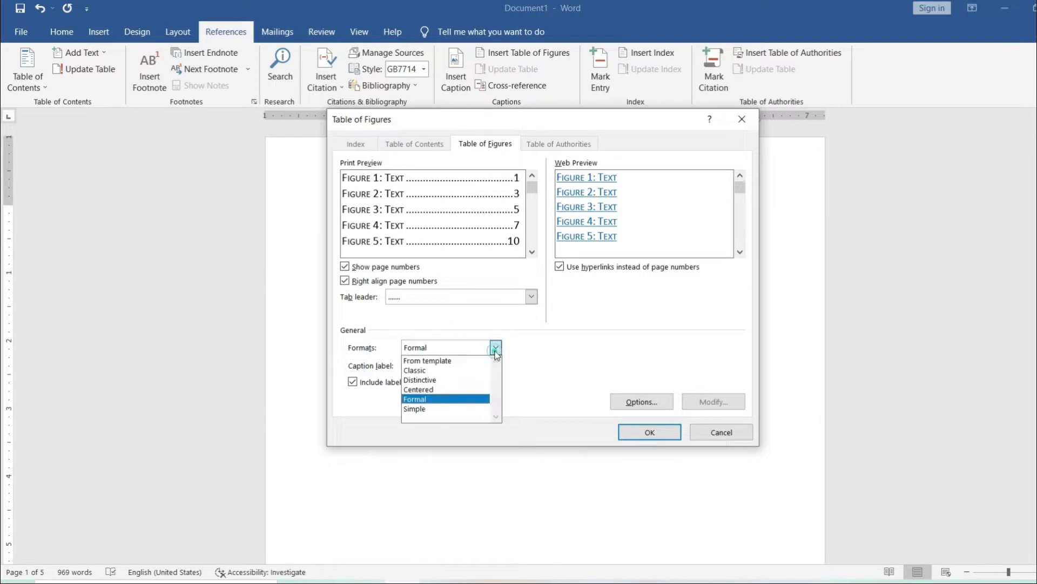
{"action": "left_click", "coordinate": [437, 361]}
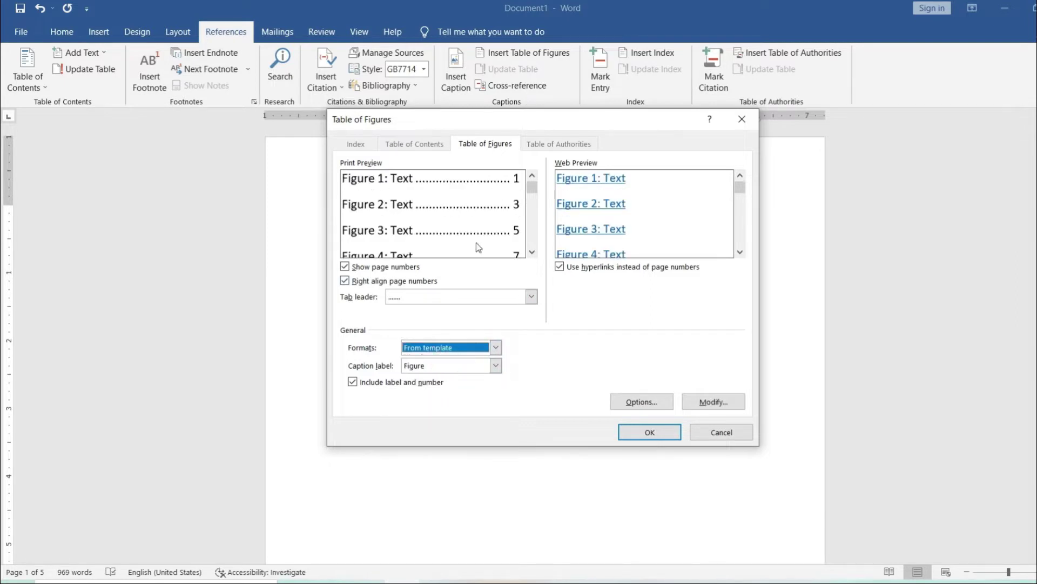
{"action": "left_click", "coordinate": [648, 433]}
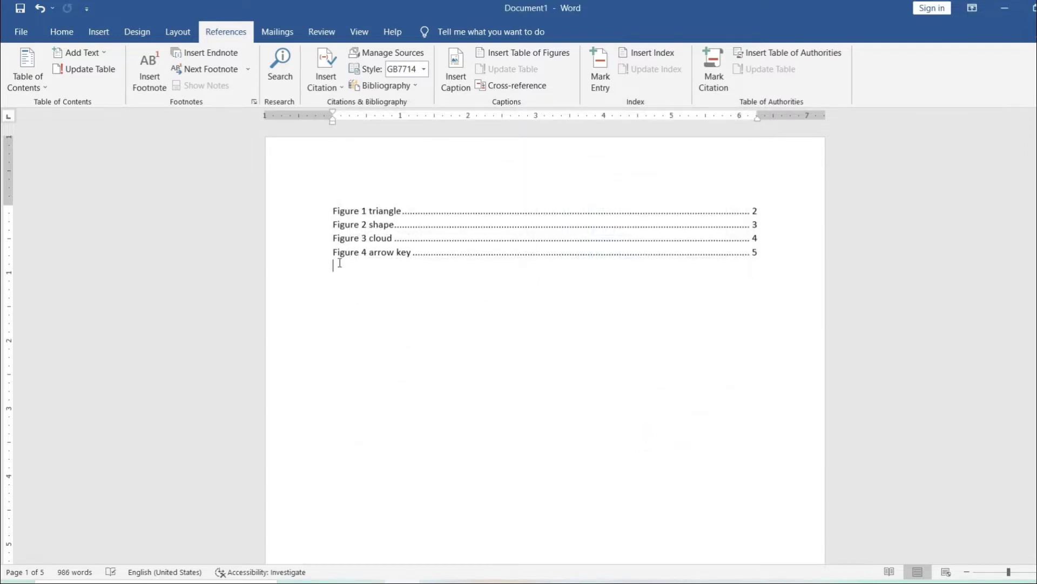
Follow the Figure 4 arrow key entry in the Table of Figures to its caption on page 5.
{"action": "scroll", "coordinate": [466, 311], "scroll_direction": "down", "scroll_amount": 6}
{"action": "scroll", "coordinate": [465, 314], "scroll_direction": "down", "scroll_amount": 4}
{"action": "scroll", "coordinate": [465, 317], "scroll_direction": "up", "scroll_amount": 4}
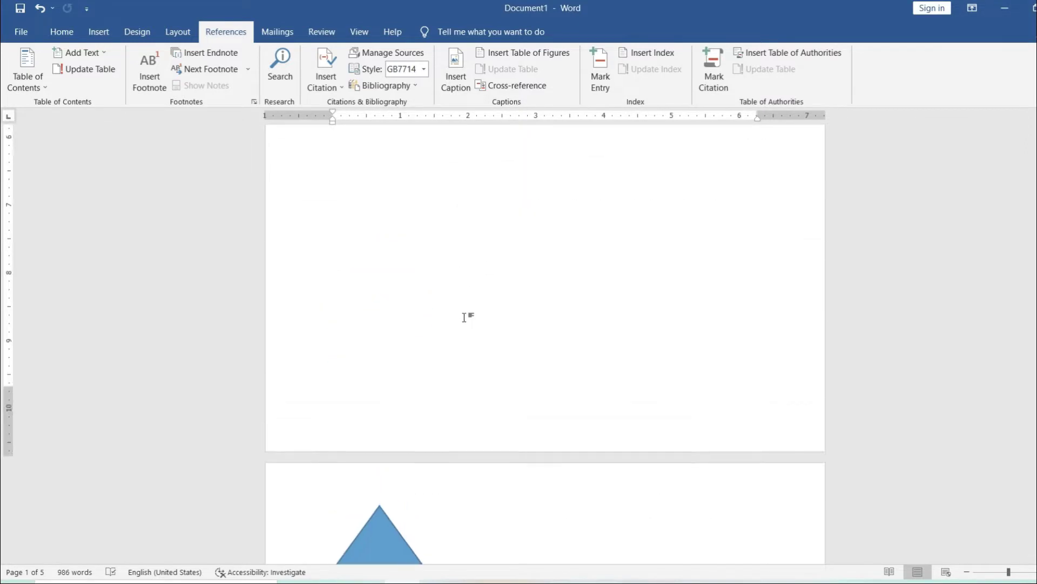
{"action": "scroll", "coordinate": [464, 317], "scroll_direction": "up", "scroll_amount": 6}
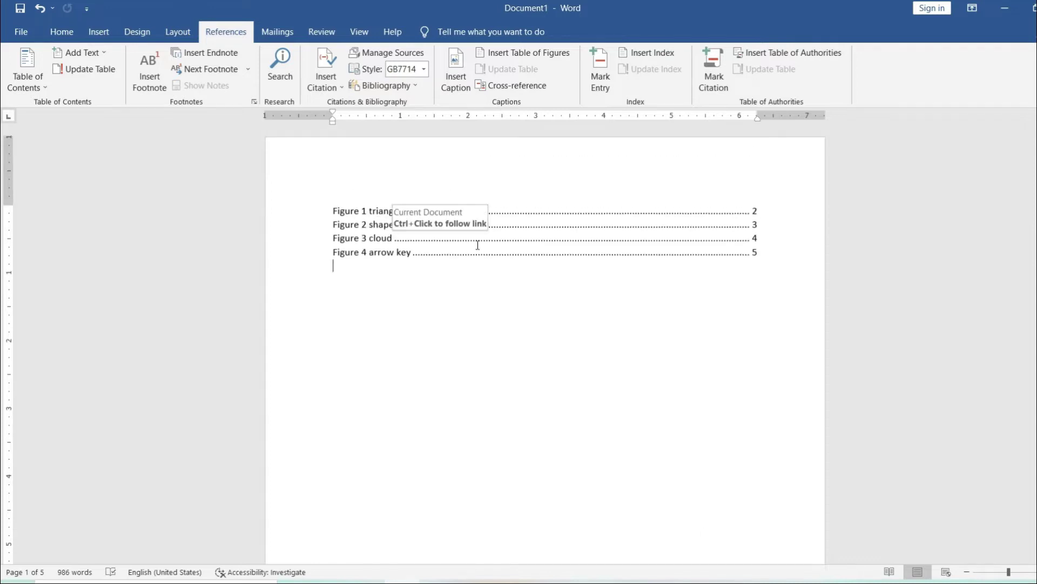
{"action": "left_click", "coordinate": [372, 224]}
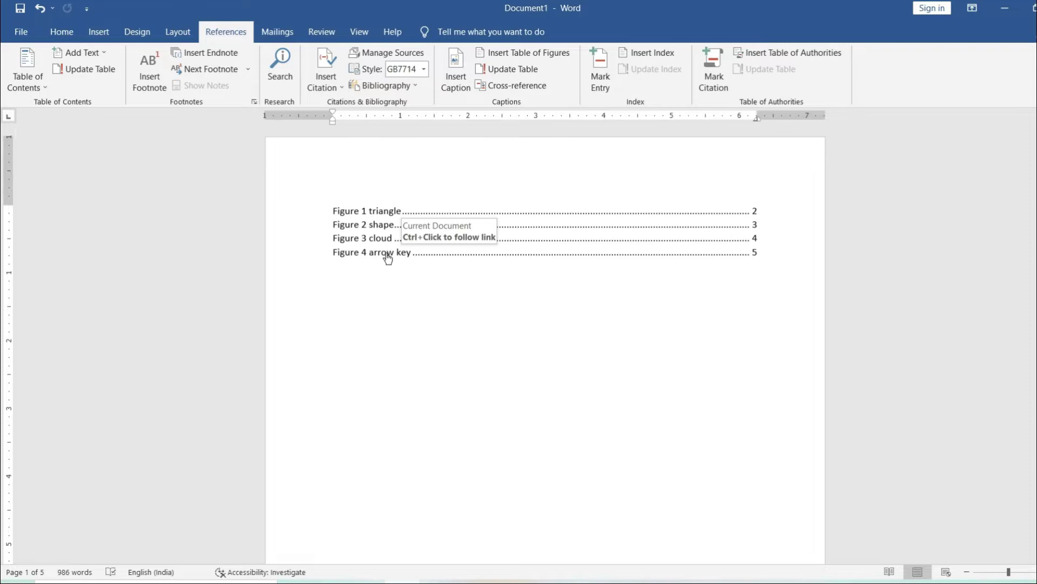
{"action": "left_click", "coordinate": [388, 257], "text": "ctrl"}
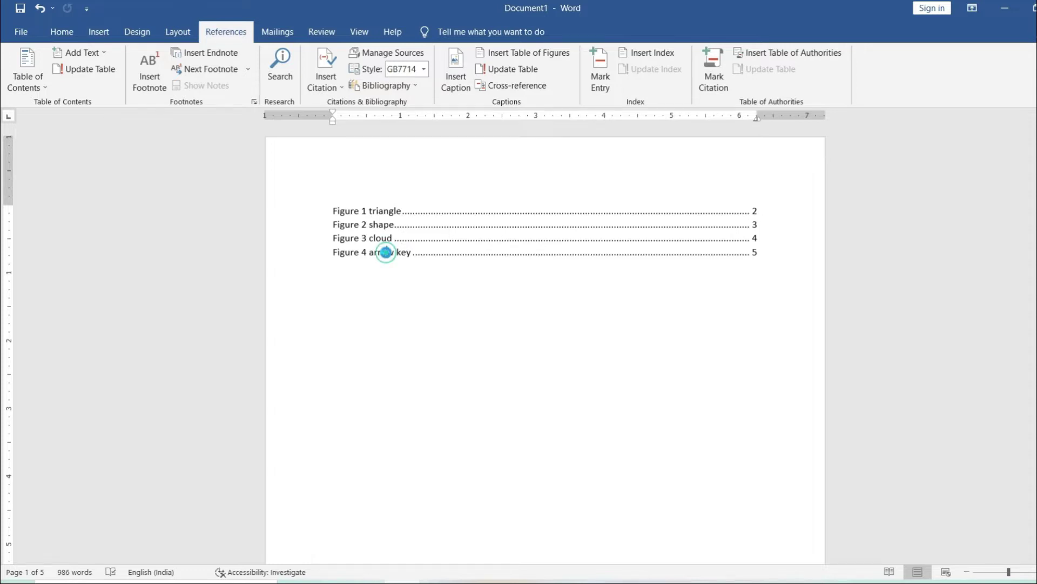
{"action": "left_click", "coordinate": [419, 276]}
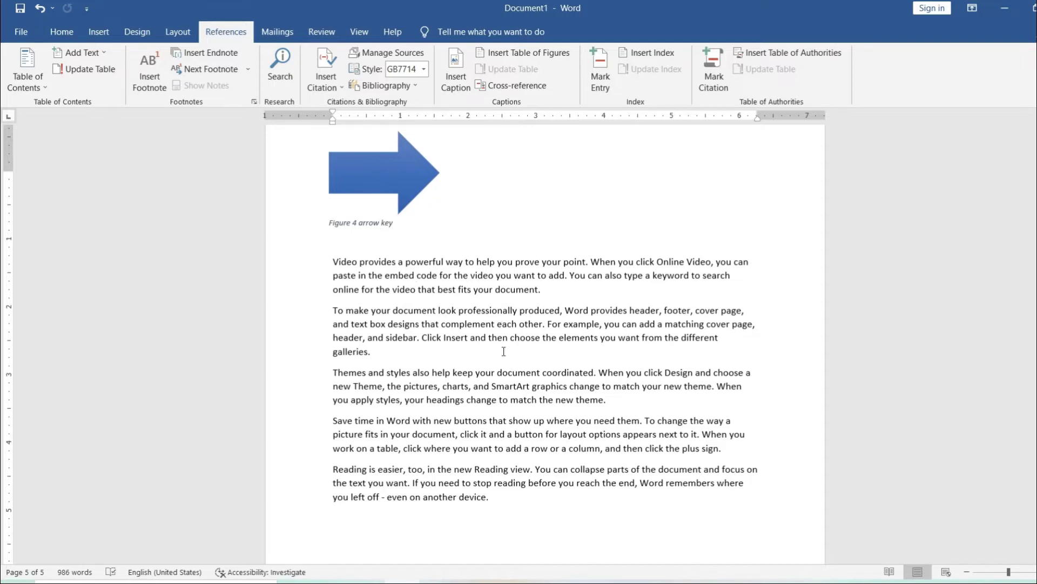
Return to page 1 and place the caret inside the figure list.
{"action": "scroll", "coordinate": [503, 351], "scroll_direction": "down", "scroll_amount": 3}
{"action": "scroll", "coordinate": [493, 343], "scroll_direction": "up", "scroll_amount": 8}
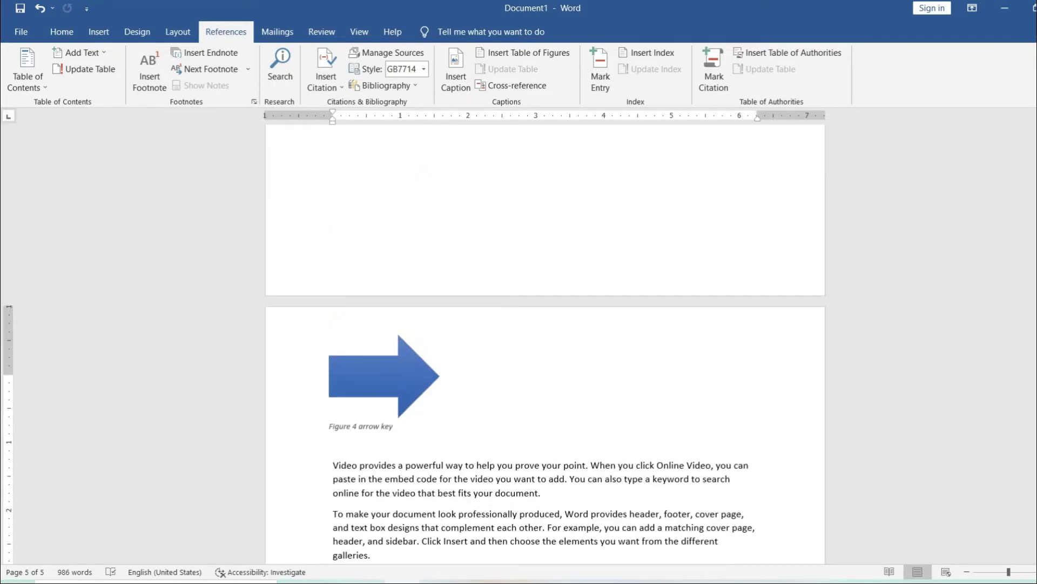
{"action": "scroll", "coordinate": [3, 479], "scroll_direction": "up", "scroll_amount": 20}
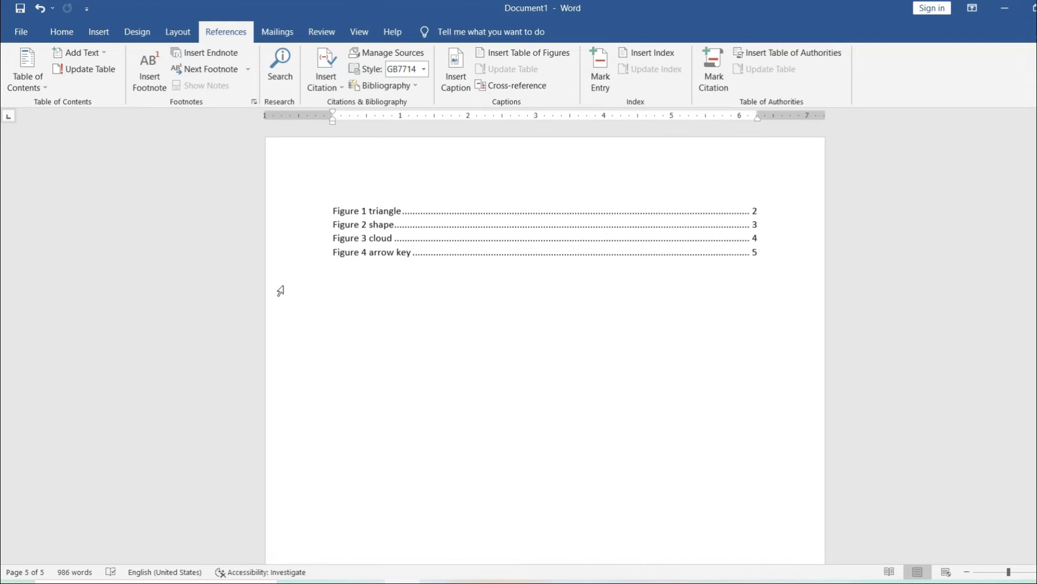
{"action": "left_click", "coordinate": [484, 233]}
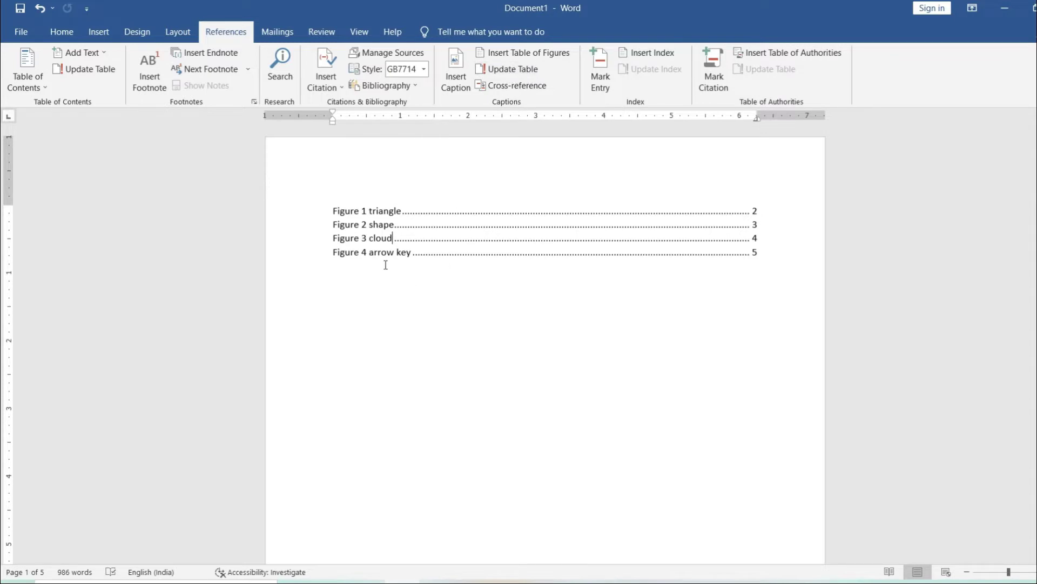
{"action": "scroll", "coordinate": [535, 362], "scroll_direction": "down", "scroll_amount": 8}
{"action": "scroll", "coordinate": [546, 359], "scroll_direction": "down", "scroll_amount": 5}
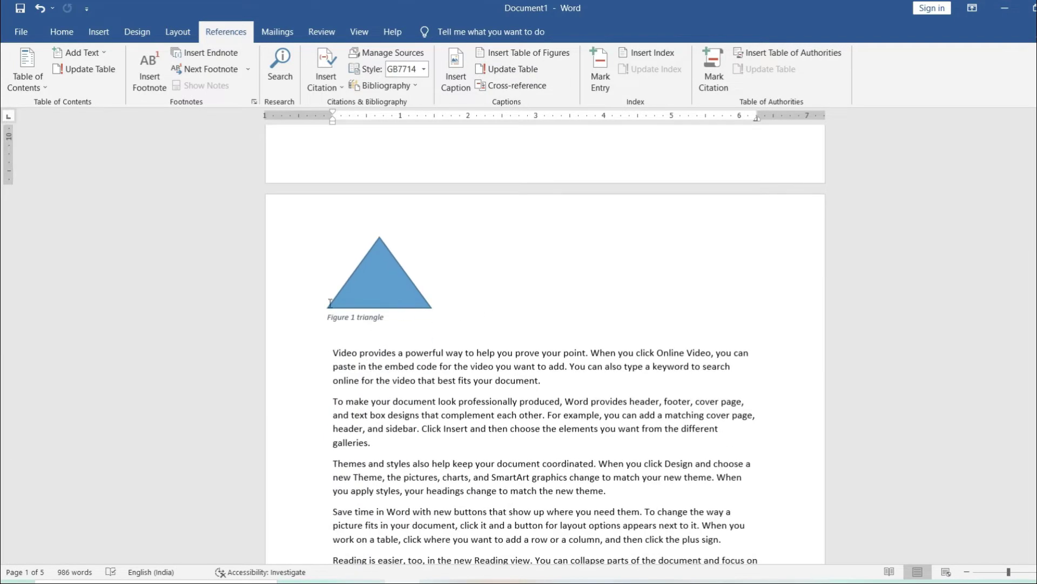
Change the triangle's caption text from 'triangle' to 'shape 2', so it reads 'Figure 1 shape 2'.
{"action": "left_click", "coordinate": [374, 320]}
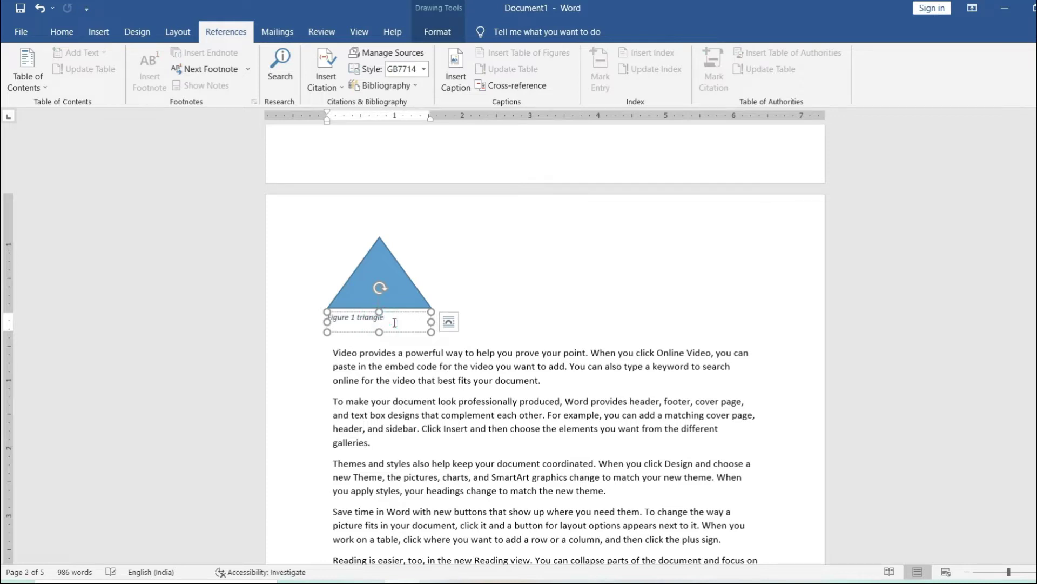
{"action": "key", "text": "BackSpace"}
{"action": "key", "text": "BackSpace"}
{"action": "key", "text": "BackSpace"}
{"action": "key", "text": "BackSpace"}
{"action": "key", "text": "BackSpace"}
{"action": "type", "text": "shape 2"}
{"action": "left_click", "coordinate": [604, 273]}
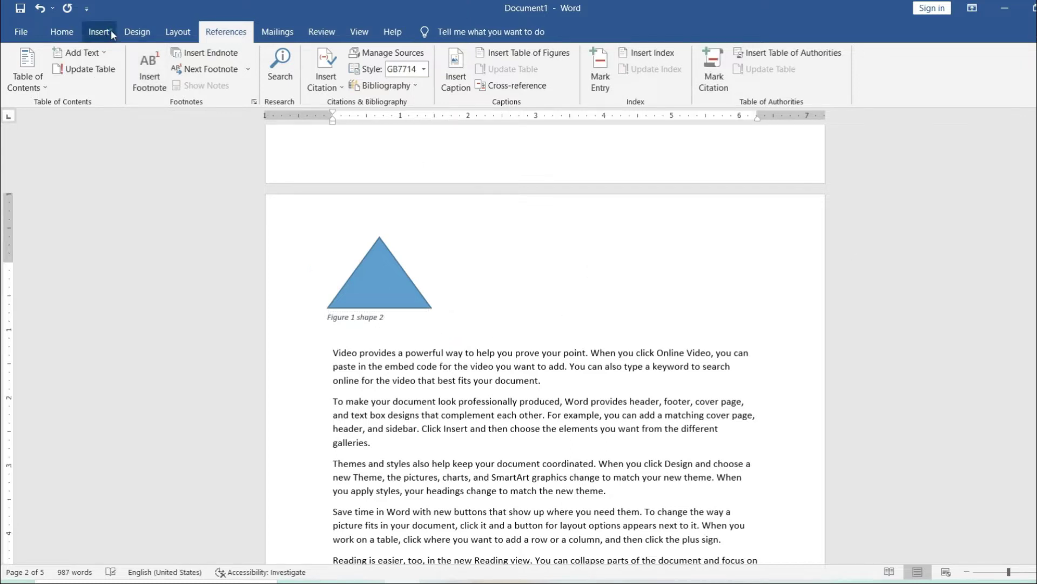
{"action": "left_click", "coordinate": [108, 31]}
Draw a rounded rectangle to the right of the triangle.
{"action": "left_click", "coordinate": [162, 74]}
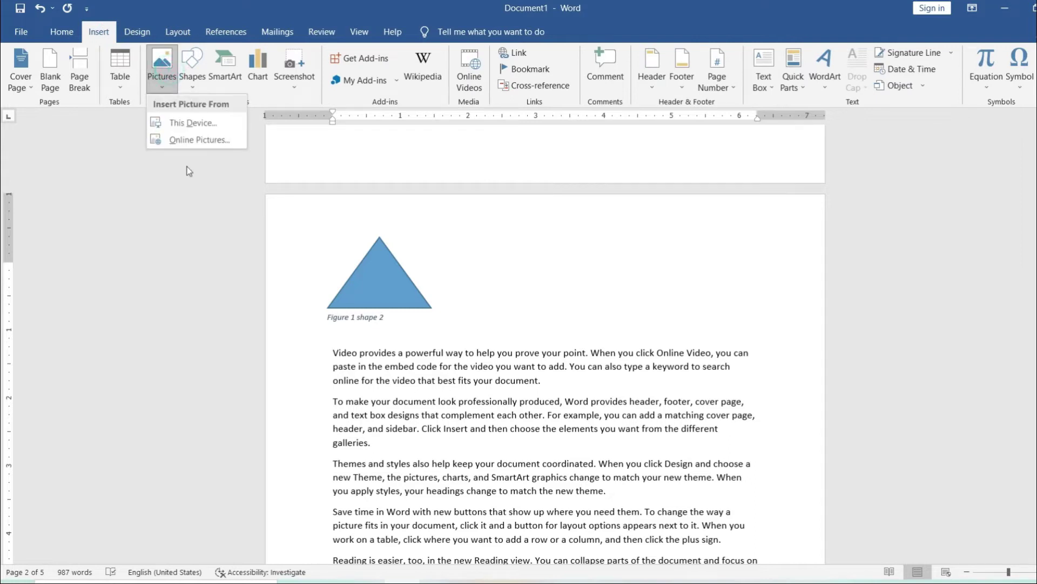
{"action": "left_click", "coordinate": [201, 72]}
{"action": "left_click", "coordinate": [295, 191]}
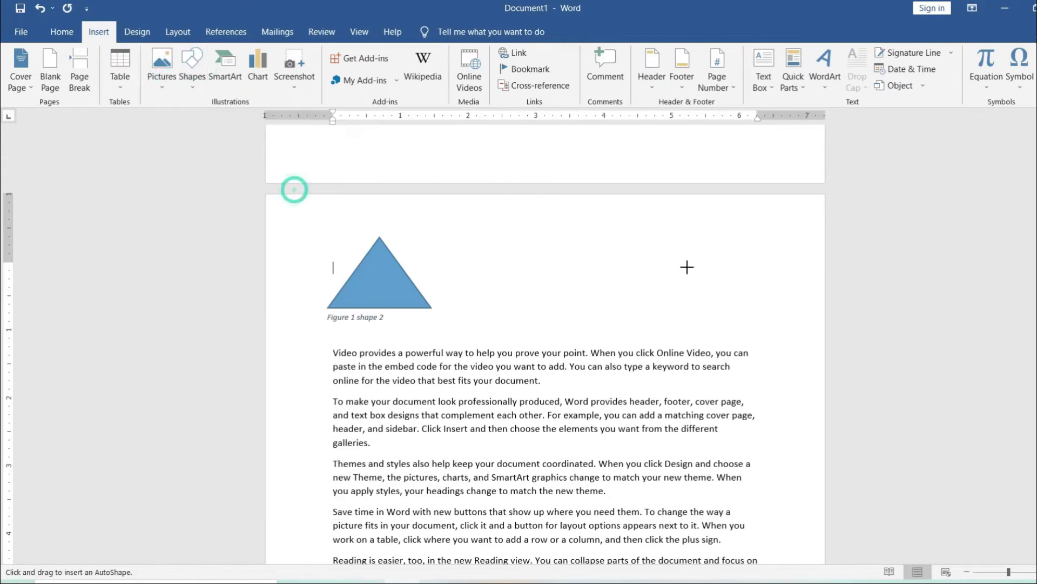
{"action": "left_click_drag", "start_coordinate": [573, 222], "coordinate": [709, 304]}
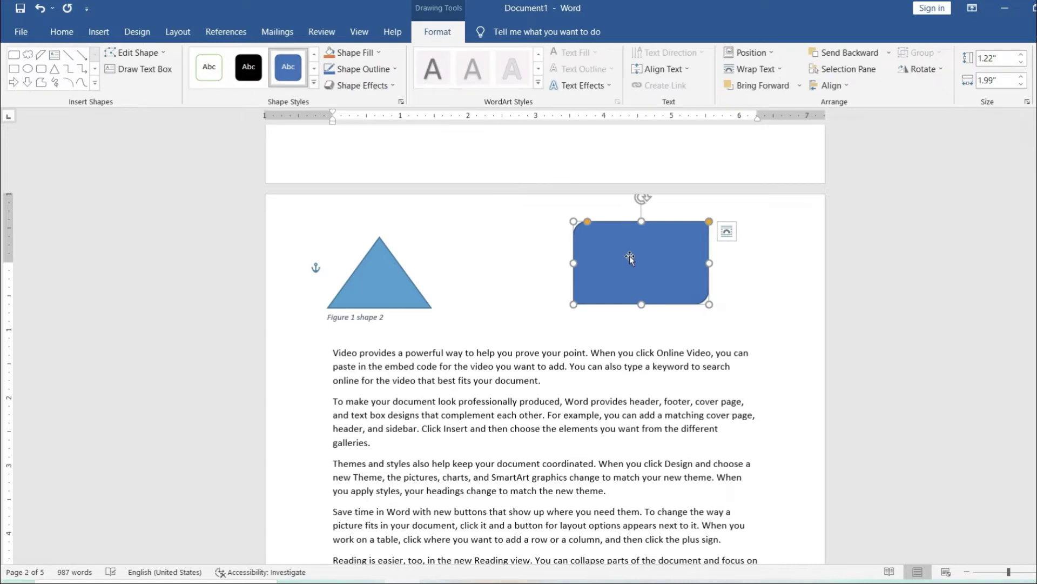
Caption the rectangle 'Figure 1 square', which renumbers the triangle's caption to Figure 2.
{"action": "left_click", "coordinate": [226, 31]}
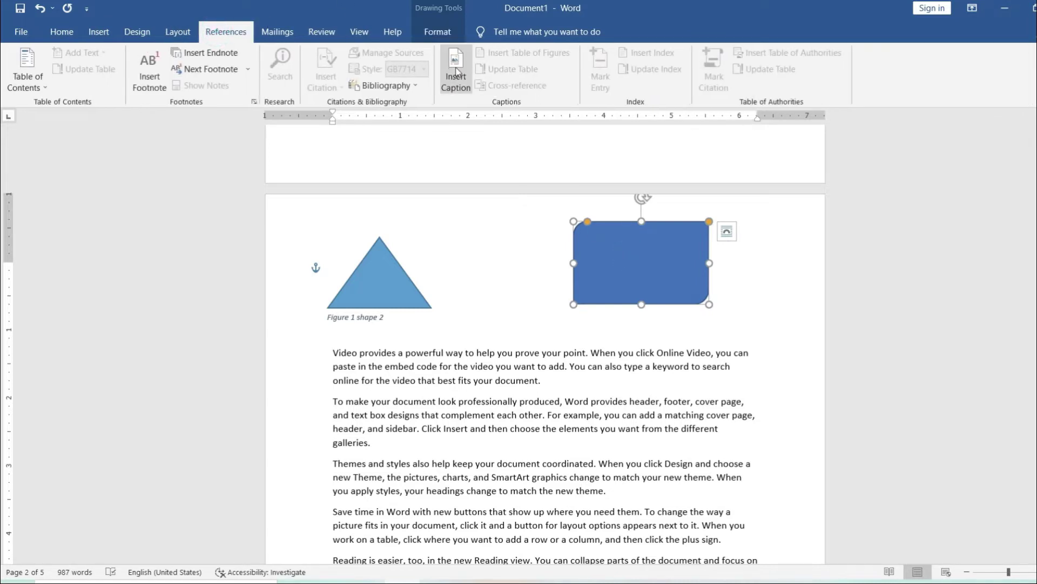
{"action": "left_click", "coordinate": [446, 65]}
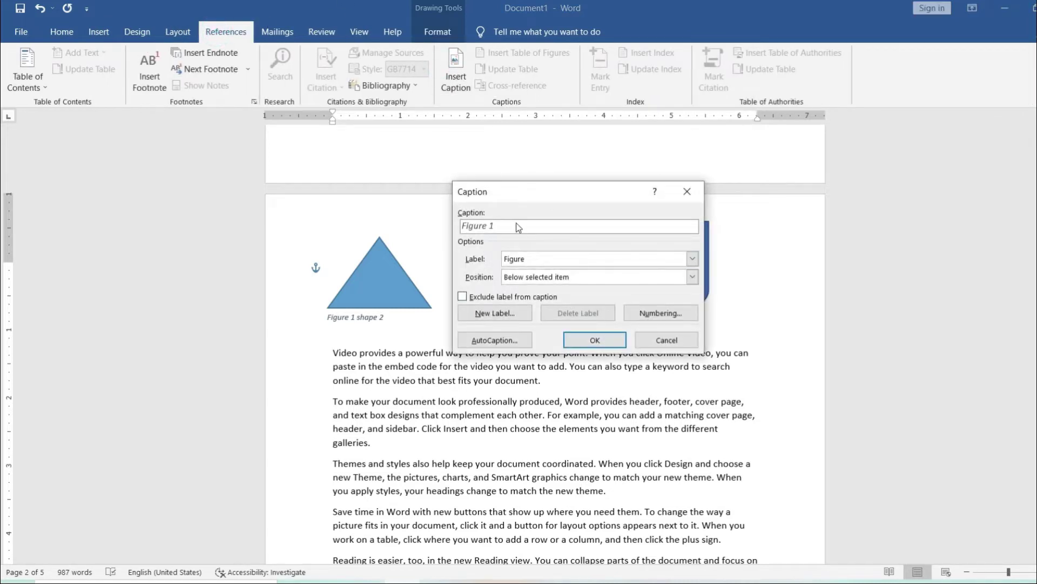
{"action": "left_click", "coordinate": [505, 227]}
{"action": "type", "text": "square"}
{"action": "left_click", "coordinate": [594, 340]}
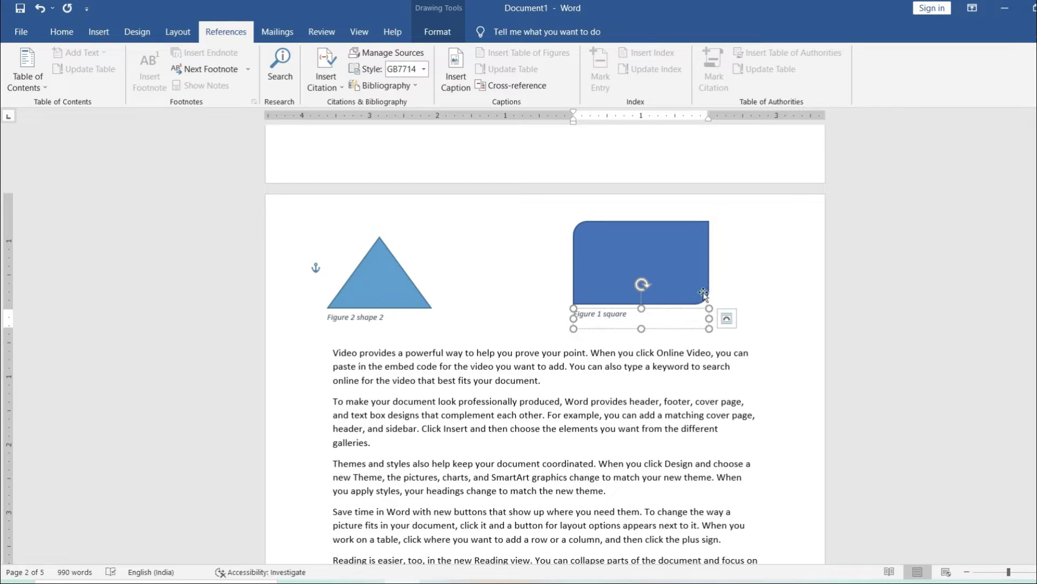
{"action": "left_click", "coordinate": [360, 297]}
{"action": "left_click", "coordinate": [624, 291]}
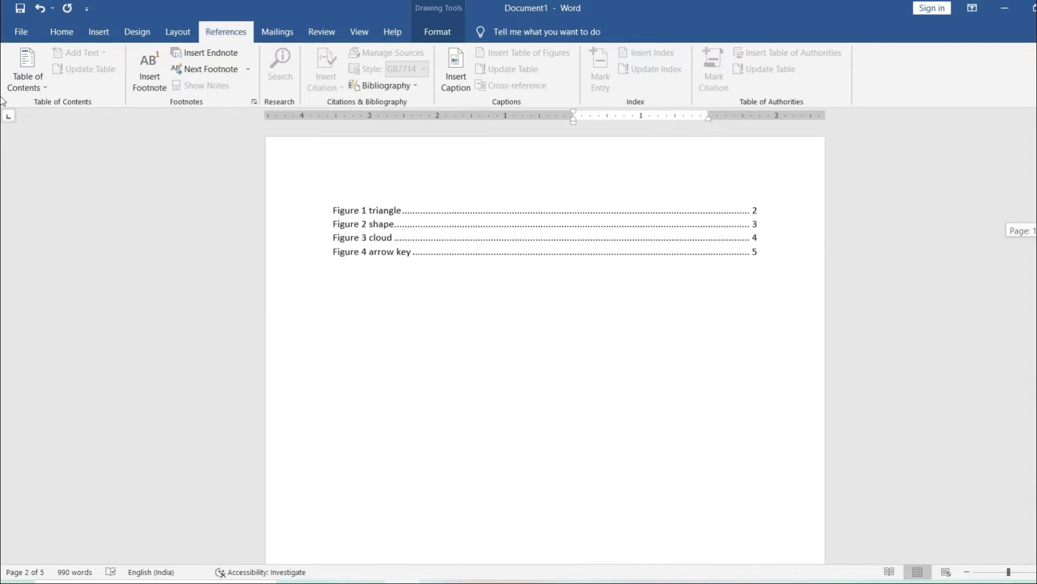
Refresh the Table of Figures with Update entire table to list Figure 1 square through Figure 5 arrow key.
{"action": "left_click", "coordinate": [485, 228]}
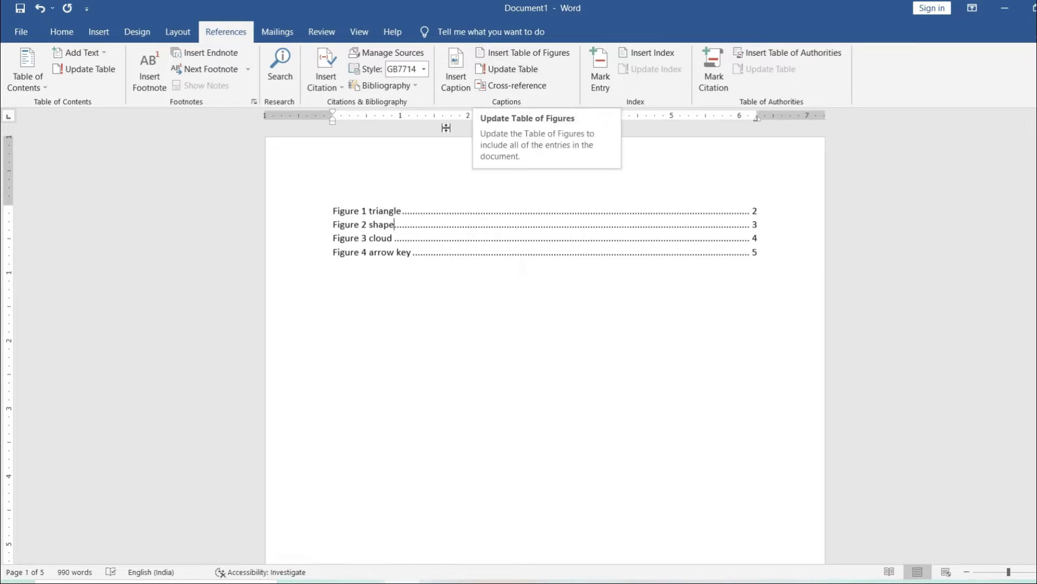
{"action": "left_click", "coordinate": [519, 69]}
{"action": "left_click", "coordinate": [520, 69]}
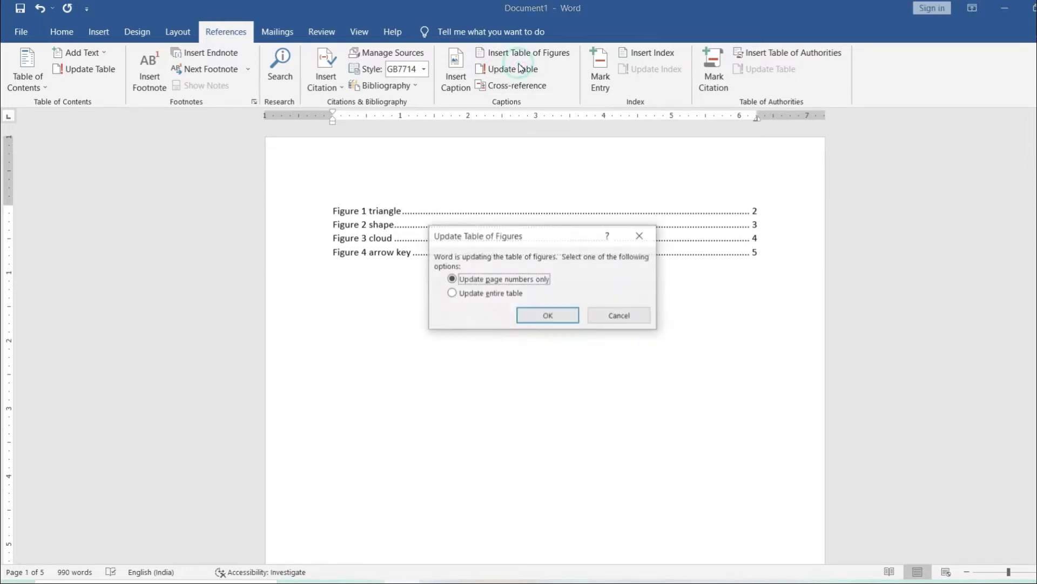
{"action": "left_click", "coordinate": [500, 295]}
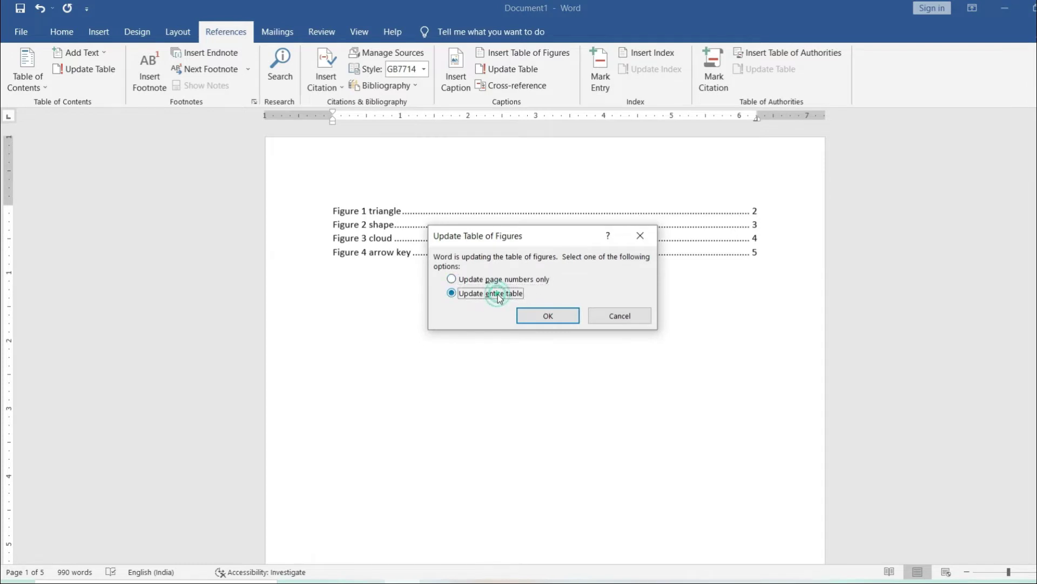
{"action": "left_click", "coordinate": [559, 316]}
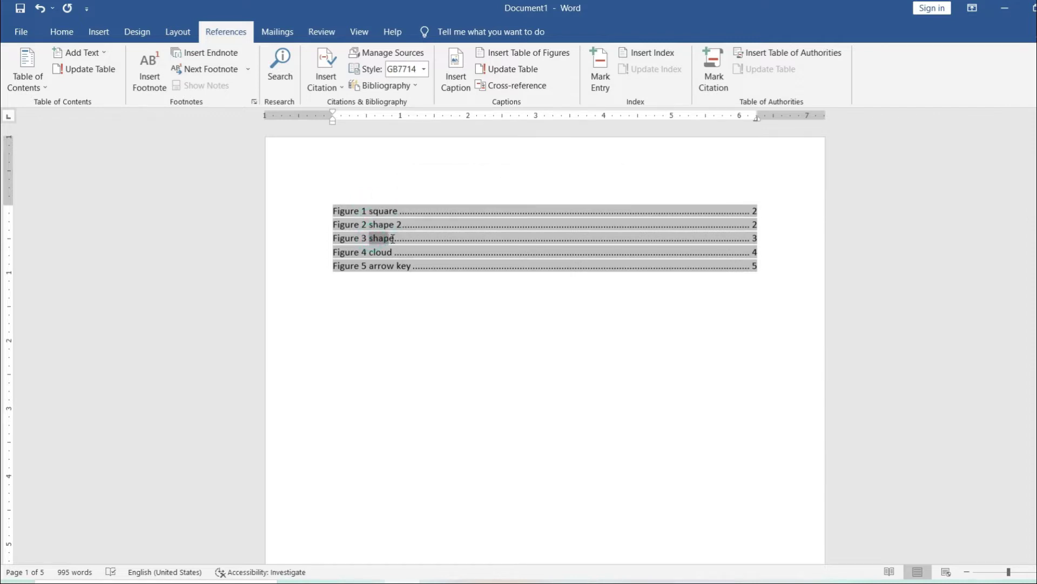
Inspect the existing figure list by selecting the word cloud, square and triangle figures.
{"action": "double_click", "coordinate": [393, 252]}
{"action": "scroll", "coordinate": [429, 313], "scroll_direction": "down", "scroll_amount": 10}
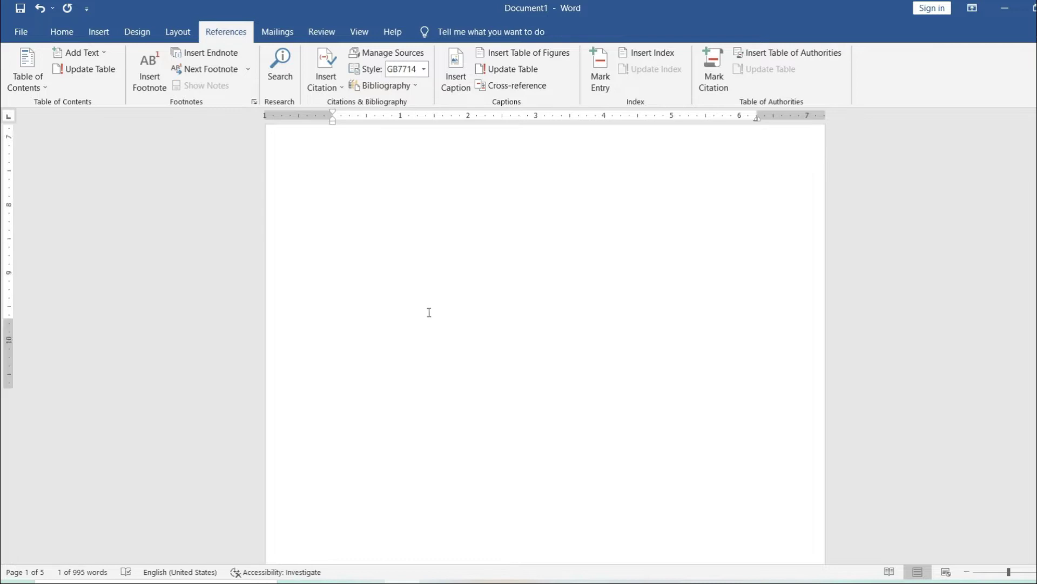
{"action": "left_click", "coordinate": [594, 315]}
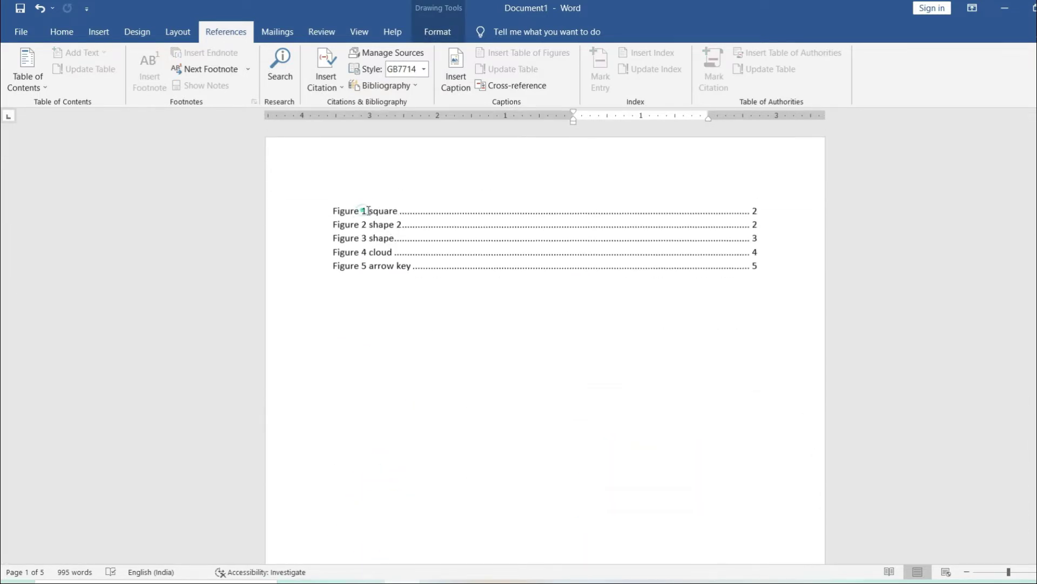
{"action": "double_click", "coordinate": [368, 211]}
{"action": "scroll", "coordinate": [398, 346], "scroll_direction": "down", "scroll_amount": 15}
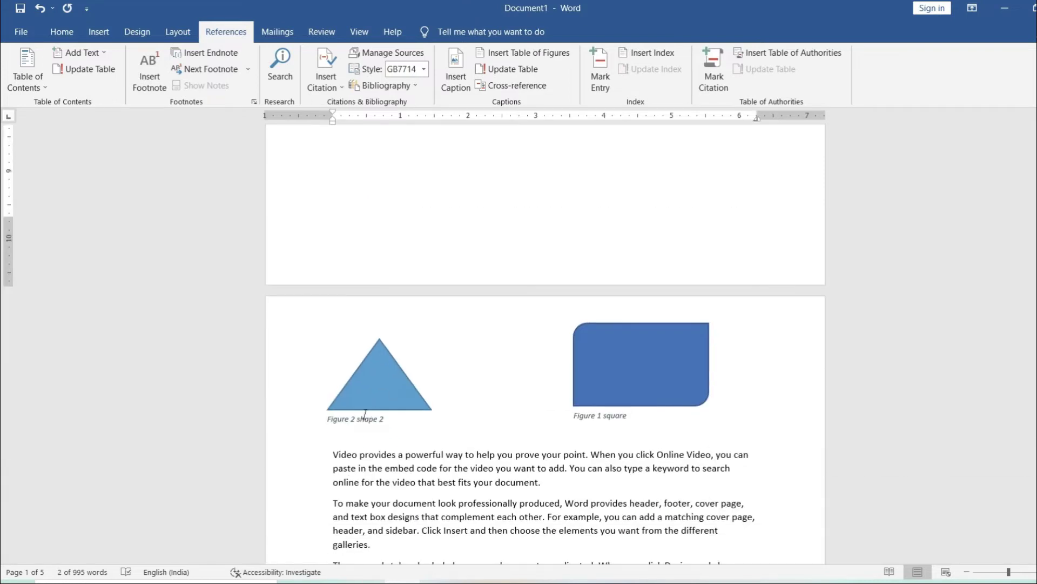
{"action": "left_click", "coordinate": [386, 422]}
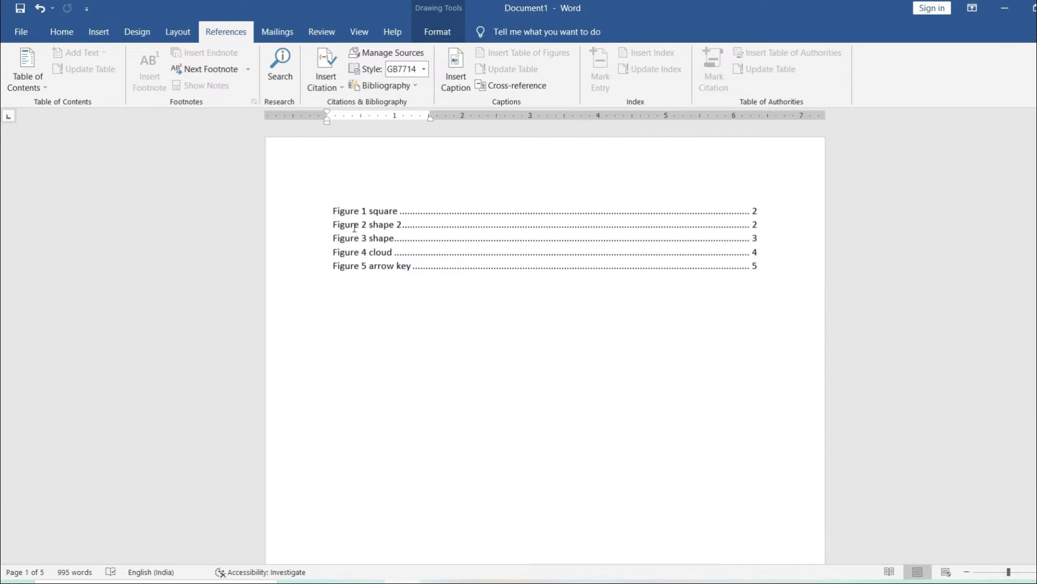
{"action": "left_click", "coordinate": [469, 233]}
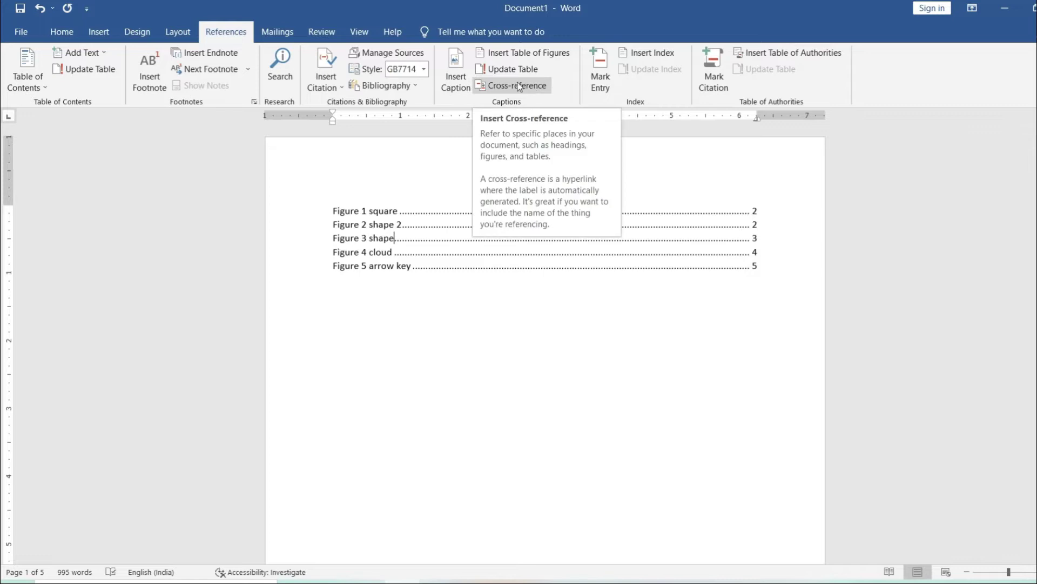
{"action": "left_click", "coordinate": [97, 32]}
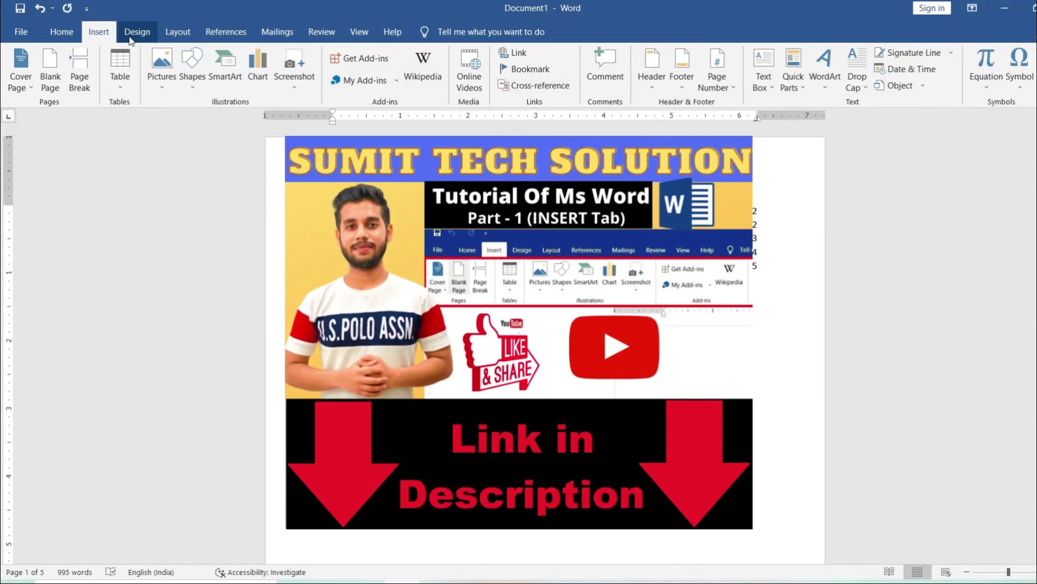
{"action": "left_click", "coordinate": [236, 31]}
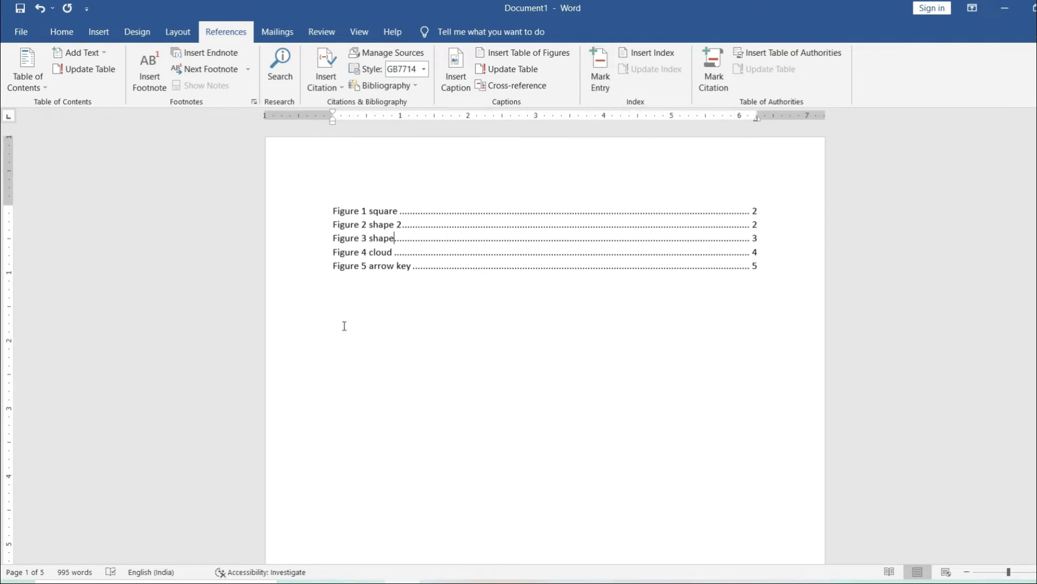
Clear all document content and paste in the nine-word list.
{"action": "scroll", "coordinate": [344, 326], "scroll_direction": "down", "scroll_amount": 5}
{"action": "scroll", "coordinate": [642, 280], "scroll_direction": "down", "scroll_amount": 5}
{"action": "scroll", "coordinate": [560, 322], "scroll_direction": "up", "scroll_amount": 1}
{"action": "scroll", "coordinate": [560, 322], "scroll_direction": "up", "scroll_amount": 5}
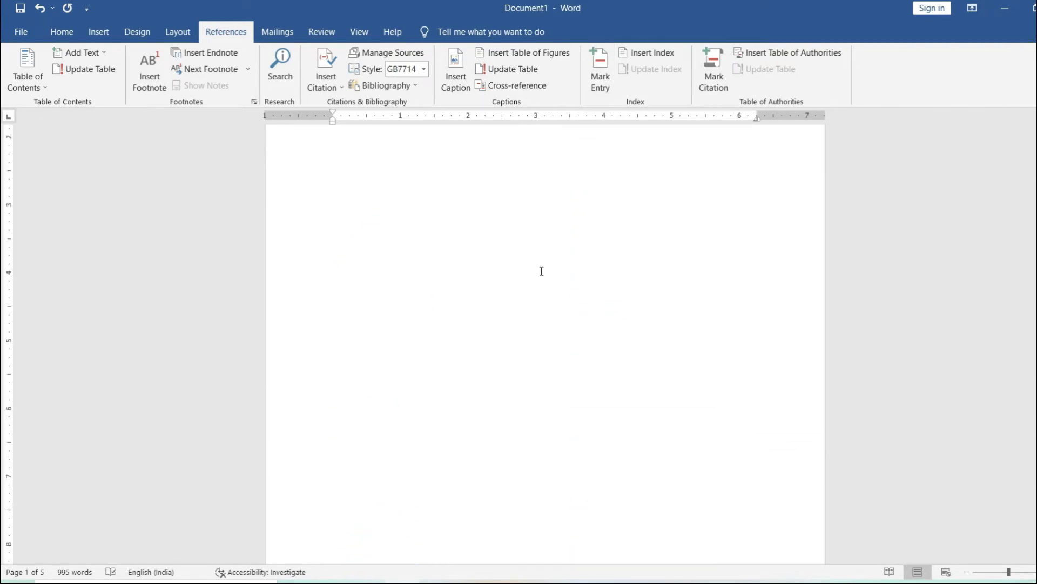
{"action": "left_click", "coordinate": [511, 308]}
{"action": "key", "text": "ctrl+a"}
{"action": "key", "text": "Delete"}
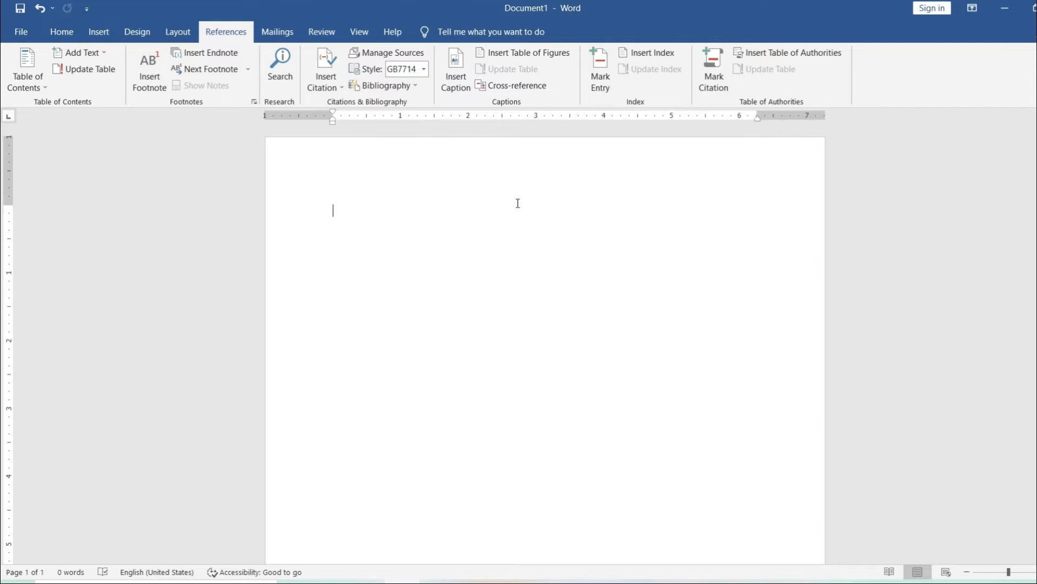
{"action": "type", "text": "APPLE ASSAM AND DO DID DONE BALL BAT BETTER"}
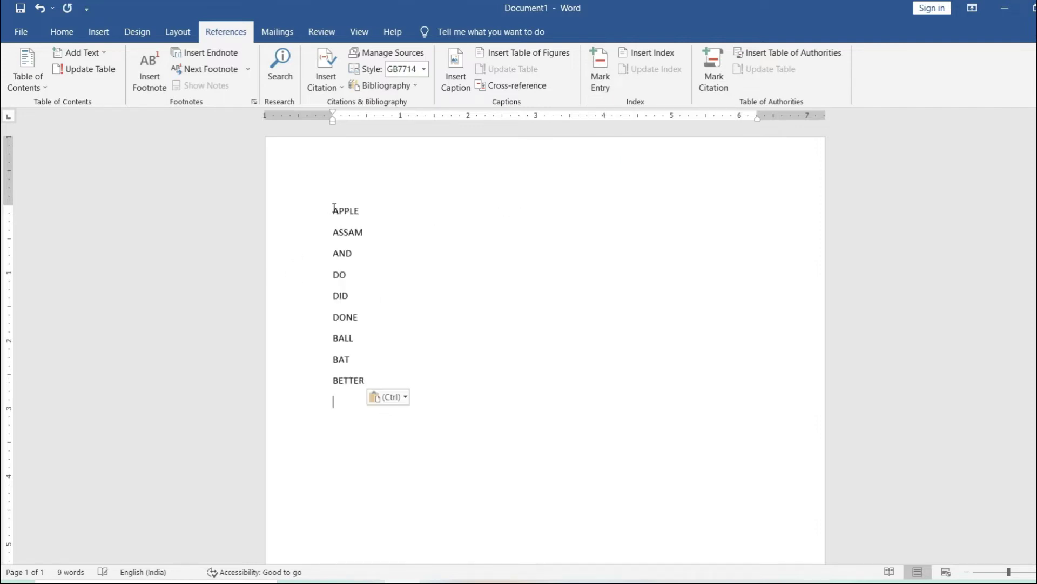
Select words in the pasted list, ending with APPLE selected.
{"action": "left_click_drag", "start_coordinate": [333, 206], "coordinate": [357, 248]}
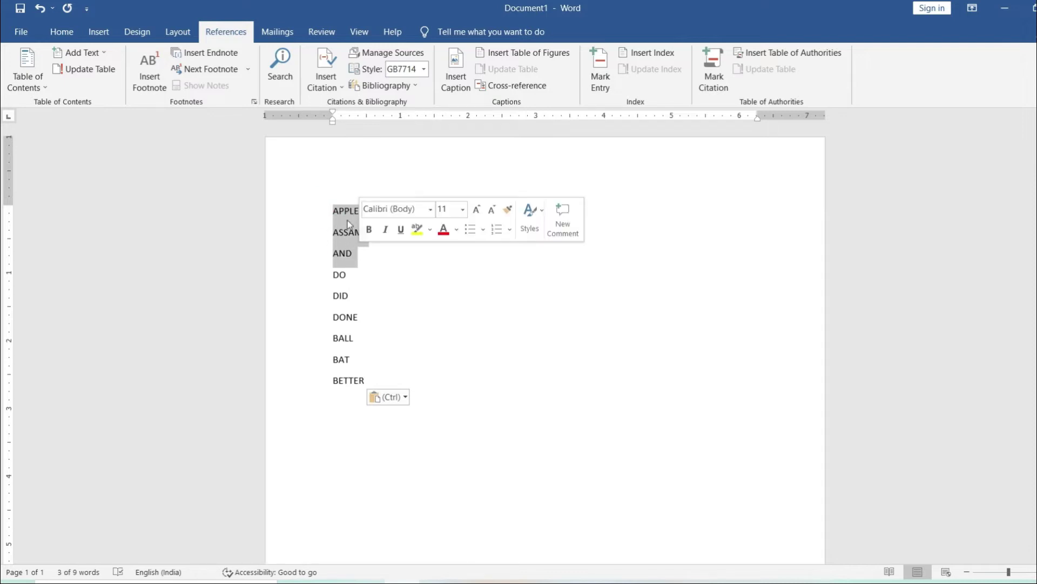
{"action": "left_click_drag", "start_coordinate": [332, 275], "coordinate": [371, 385]}
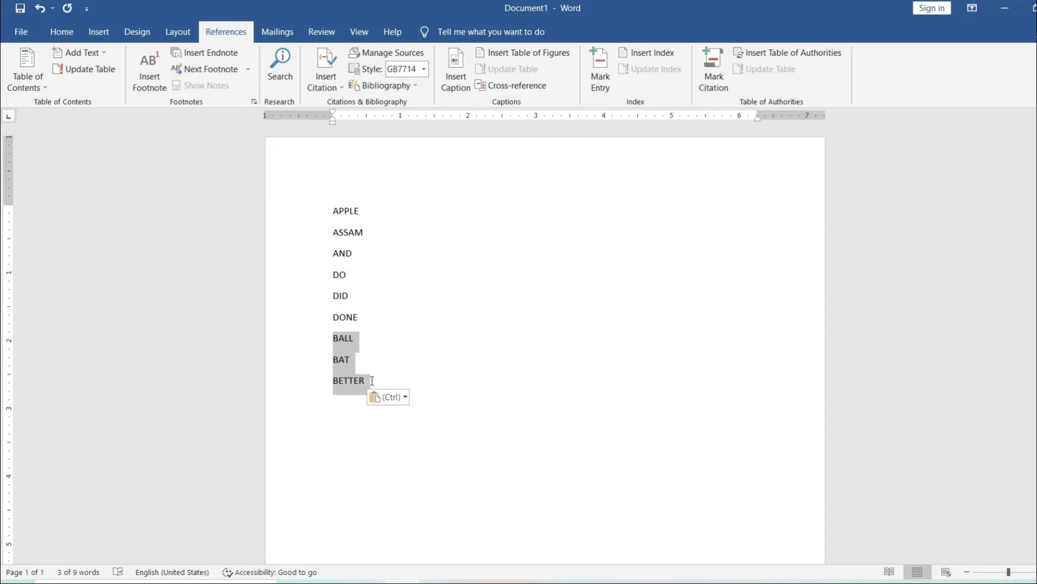
{"action": "left_click", "coordinate": [407, 252]}
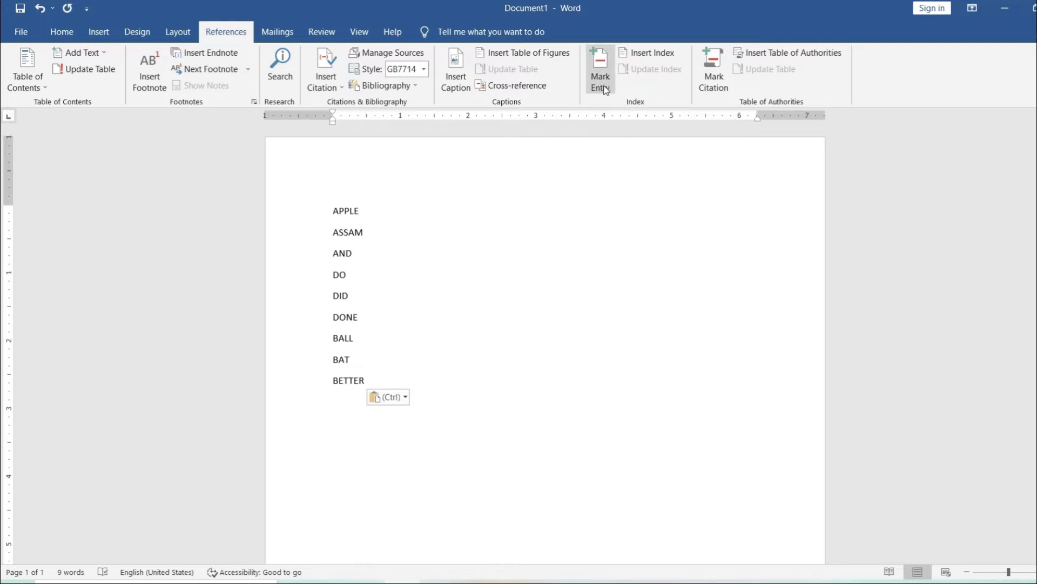
{"action": "left_click", "coordinate": [330, 211]}
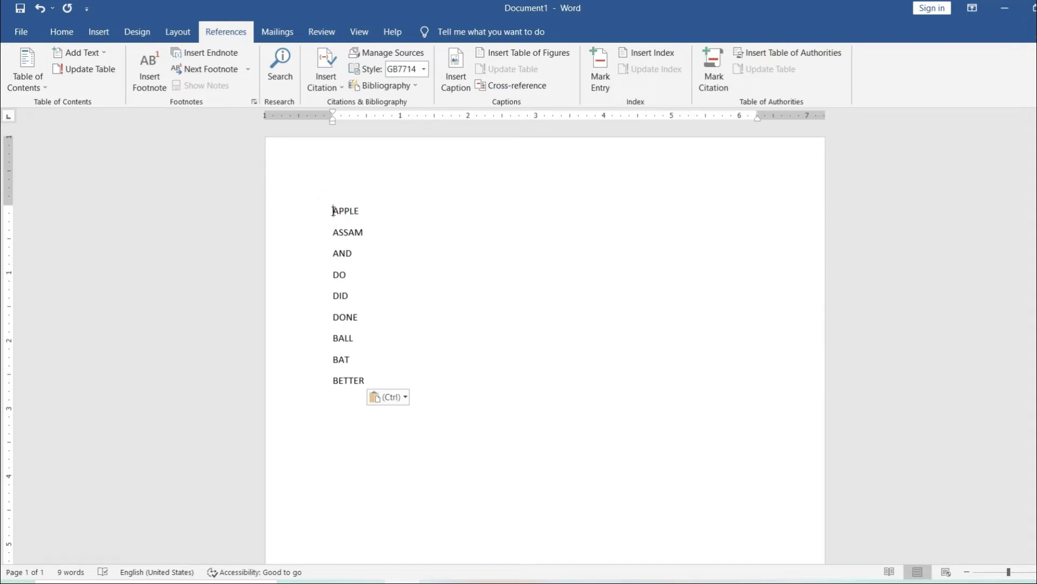
{"action": "left_click_drag", "start_coordinate": [332, 211], "coordinate": [362, 210]}
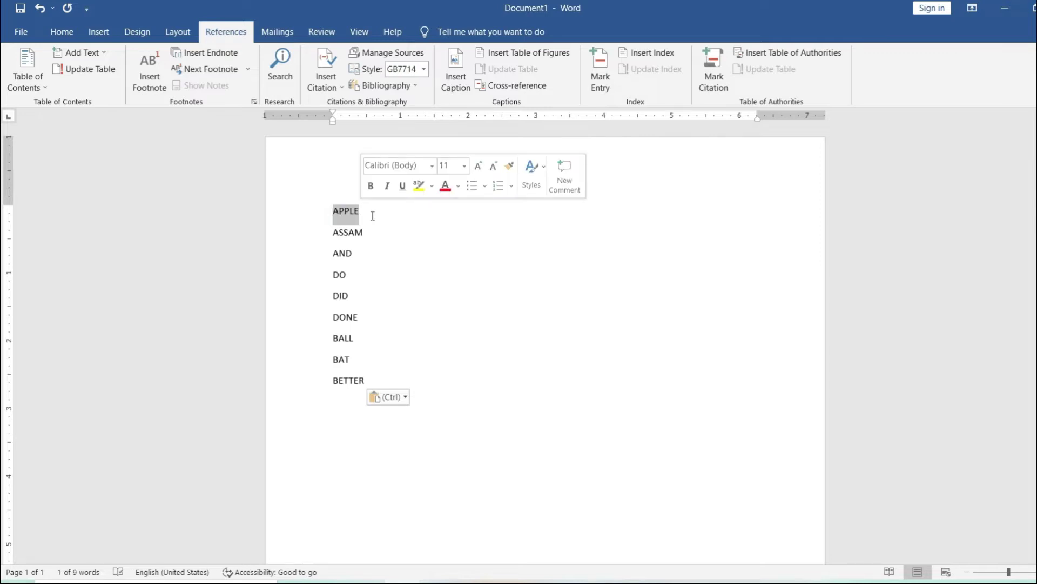
{"action": "left_click", "coordinate": [371, 214]}
{"action": "left_click", "coordinate": [334, 210]}
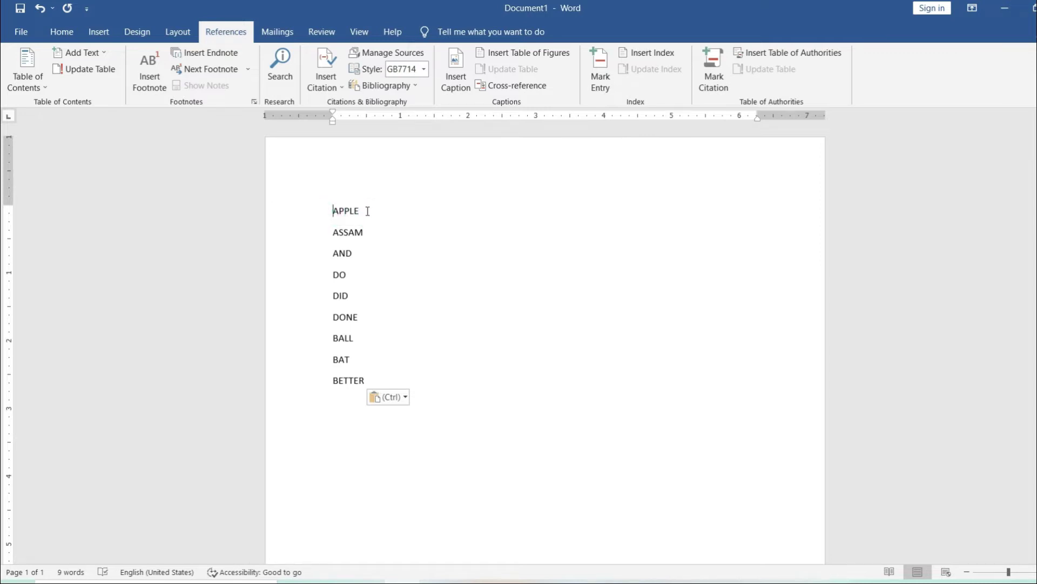
{"action": "double_click", "coordinate": [353, 211]}
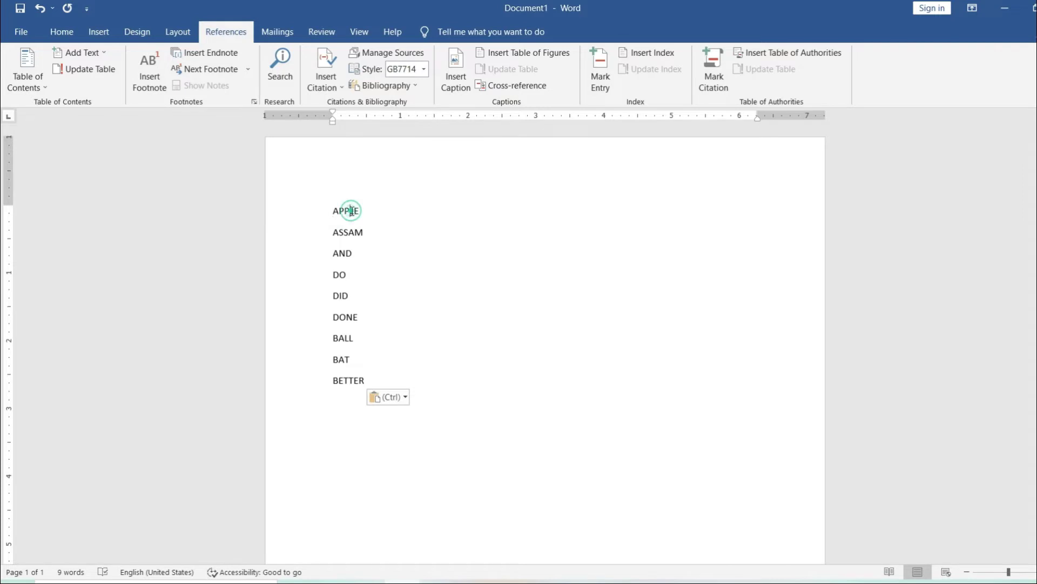
Mark APPLE as an index entry, then hide the formatting marks and field code.
{"action": "left_click", "coordinate": [596, 66]}
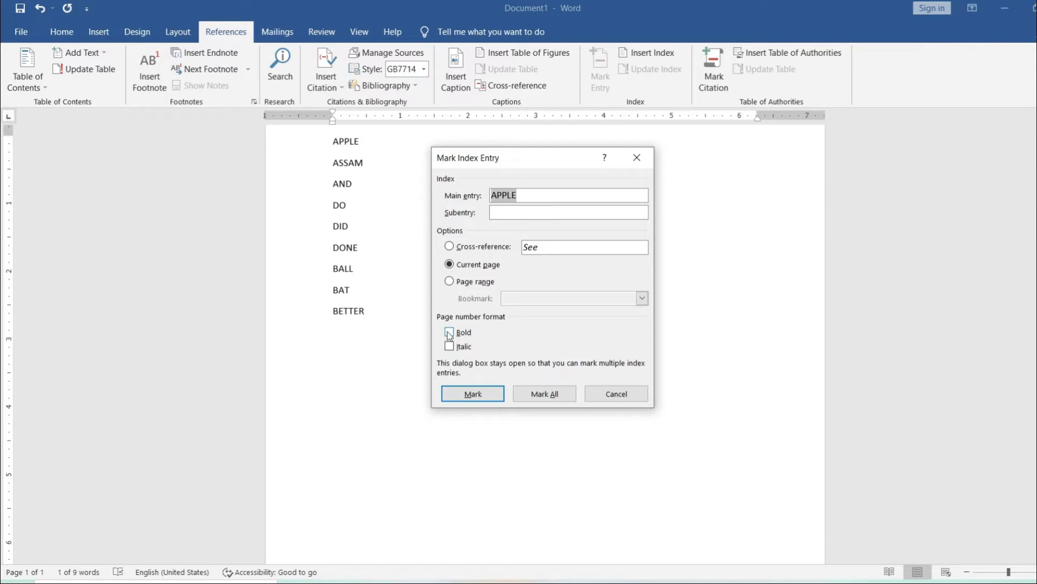
{"action": "left_click", "coordinate": [478, 394]}
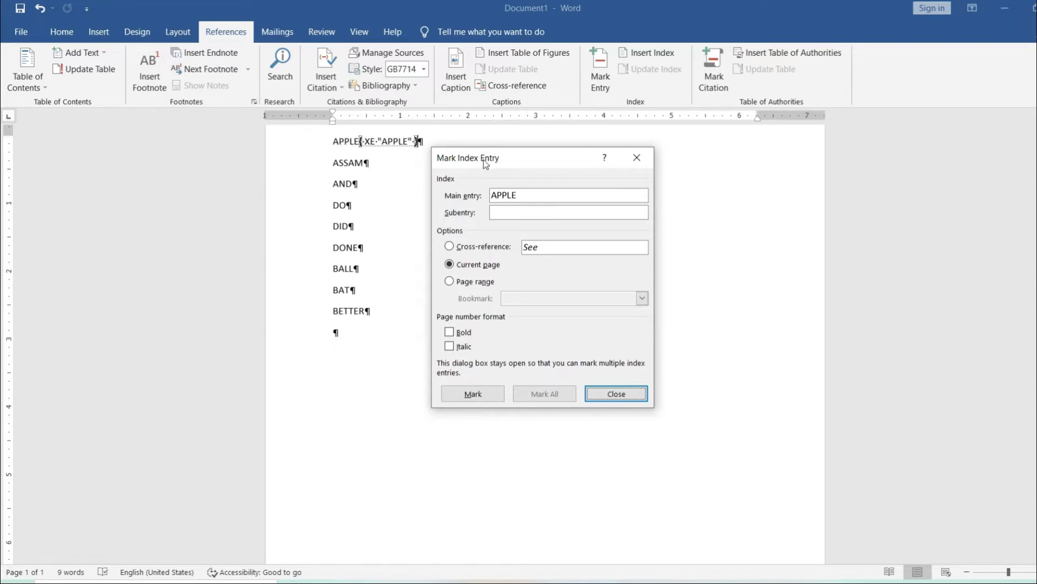
{"action": "left_click", "coordinate": [636, 158]}
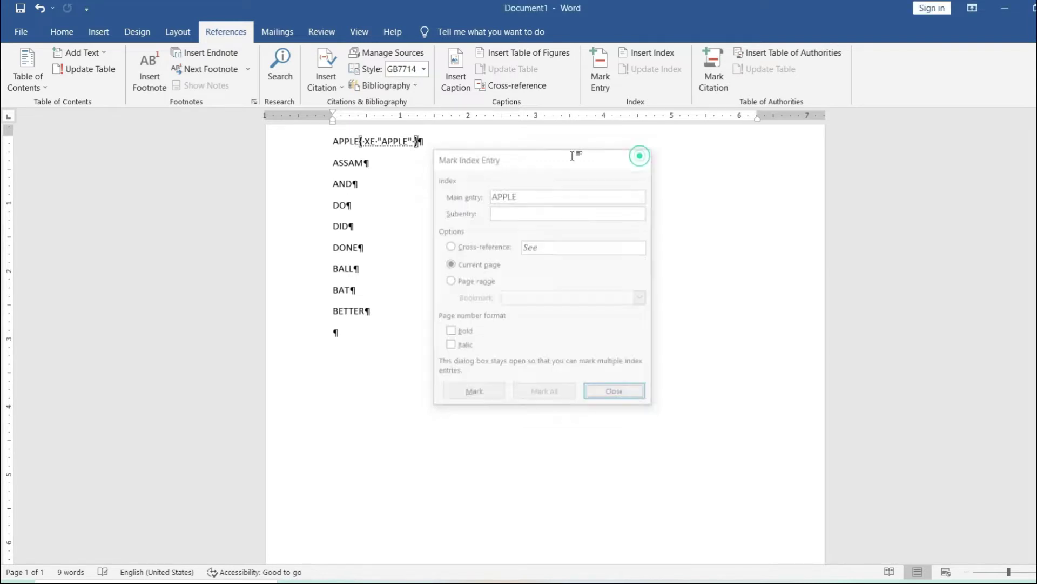
{"action": "left_click", "coordinate": [72, 34]}
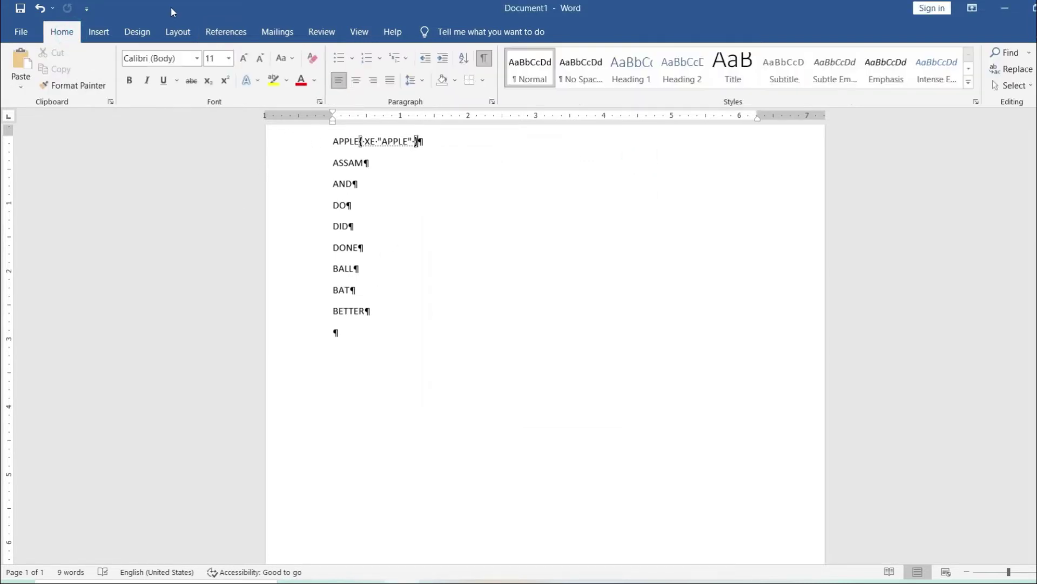
{"action": "left_click", "coordinate": [485, 60]}
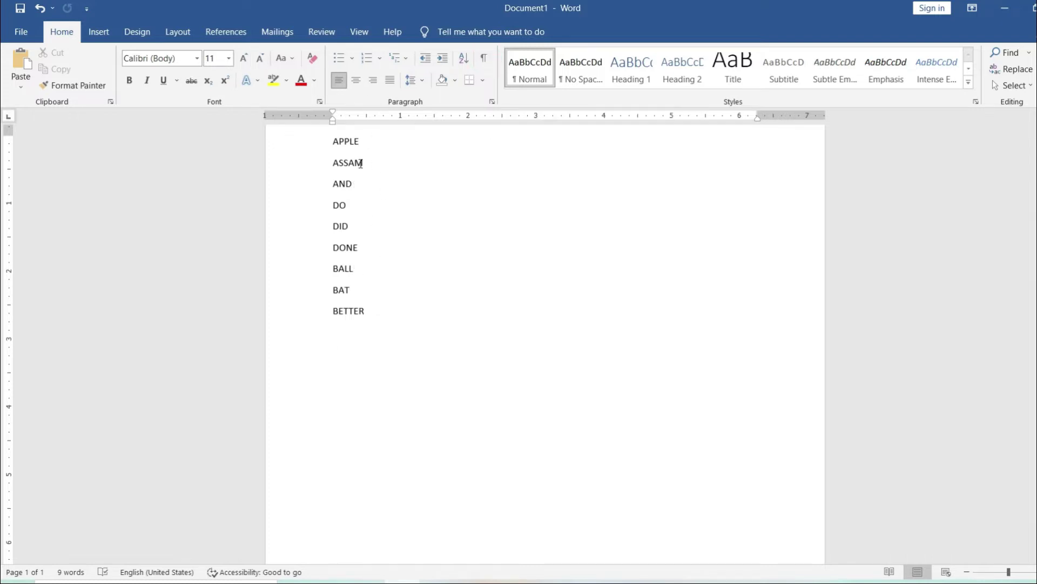
{"action": "left_click", "coordinate": [244, 33]}
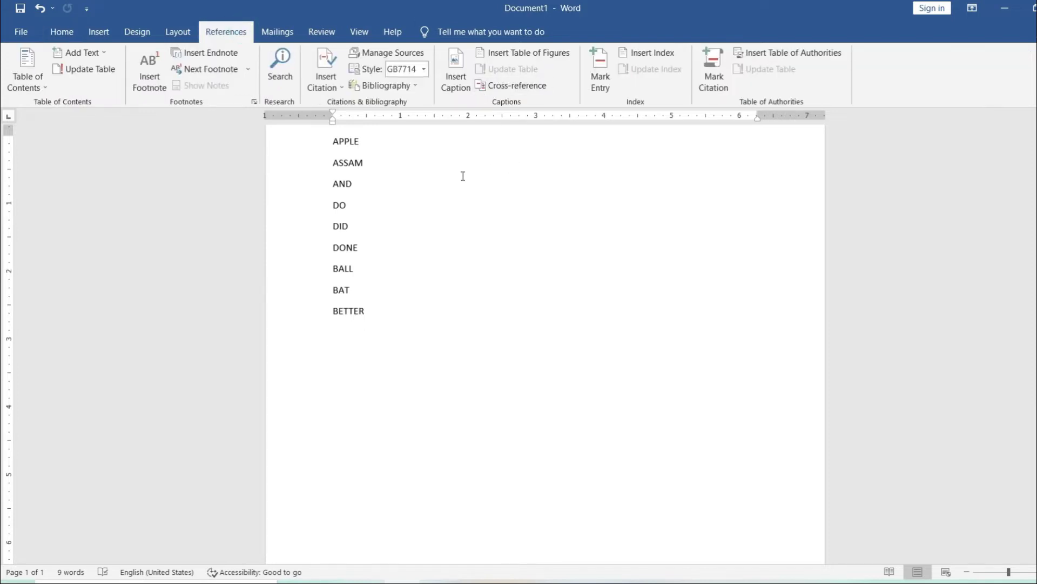
Mark ASSAM, AND and DO as index entries.
{"action": "double_click", "coordinate": [349, 161]}
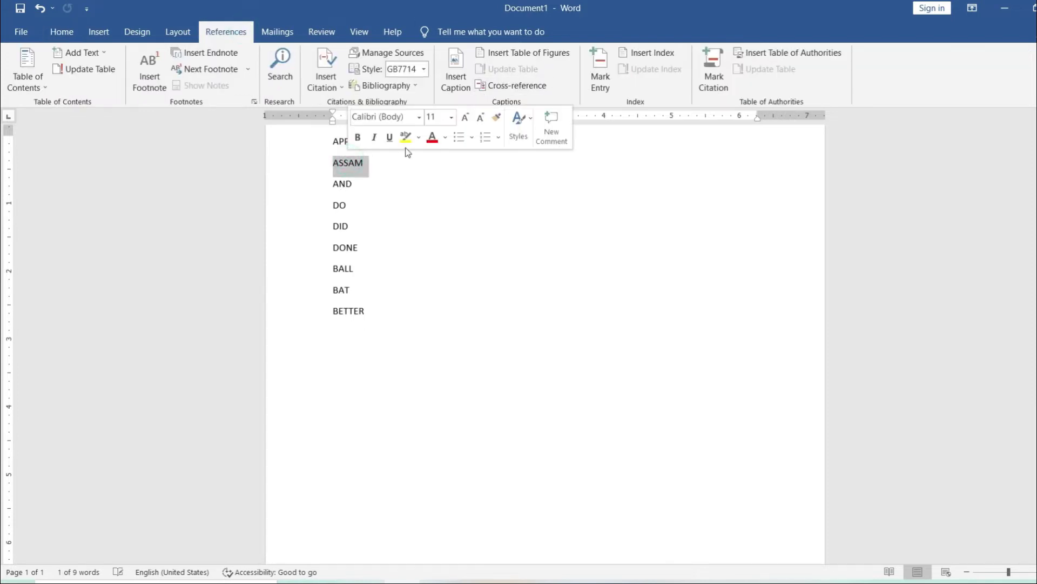
{"action": "left_click", "coordinate": [598, 68]}
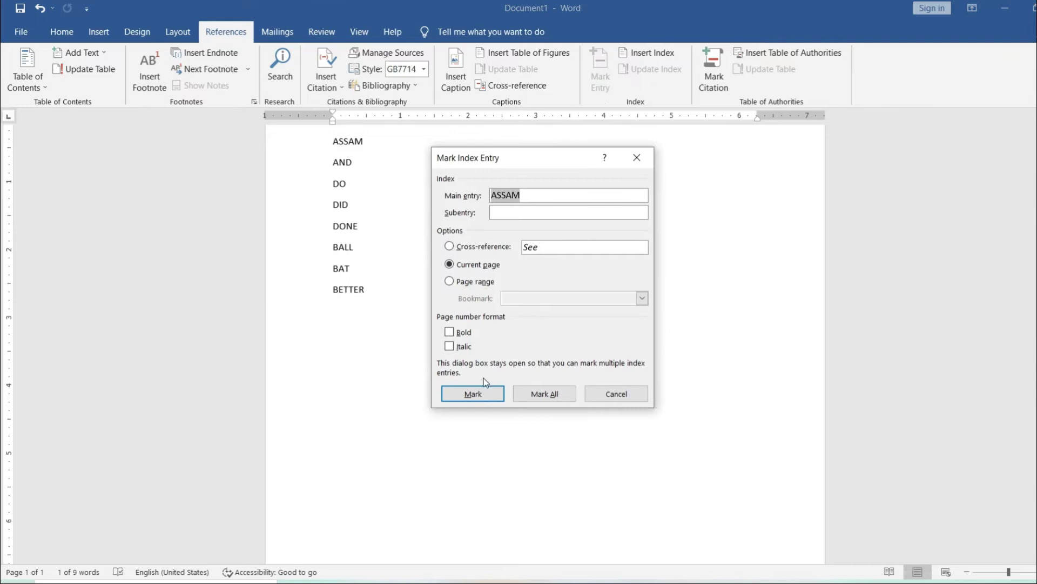
{"action": "left_click", "coordinate": [482, 394]}
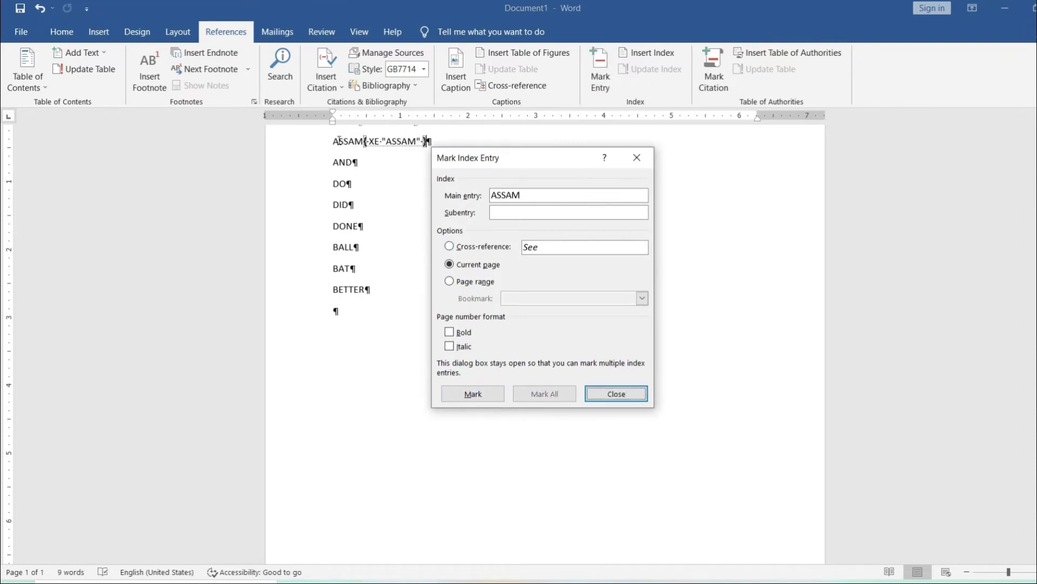
{"action": "double_click", "coordinate": [342, 165]}
{"action": "left_click", "coordinate": [546, 166]}
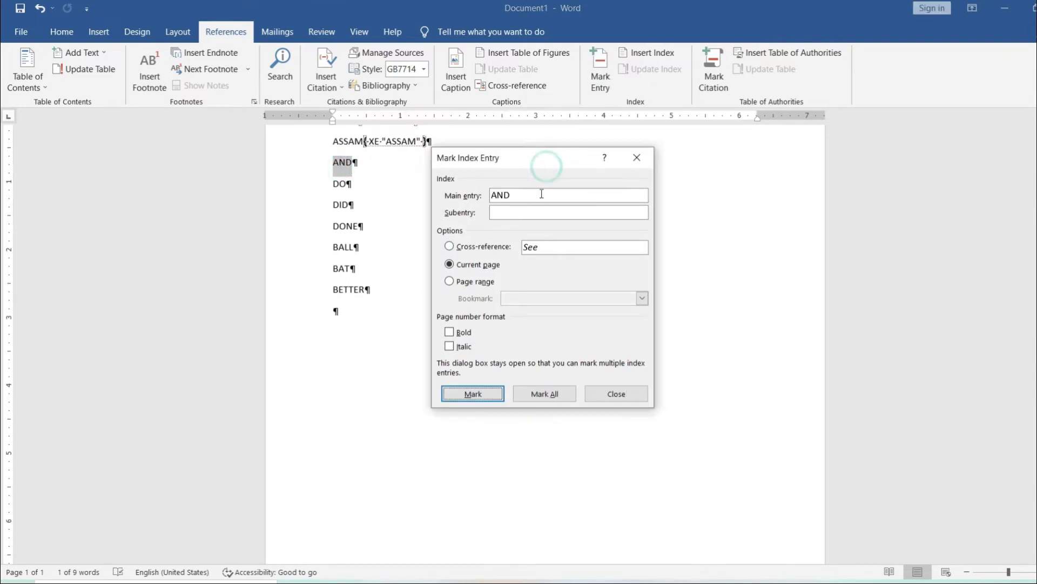
{"action": "left_click", "coordinate": [470, 392]}
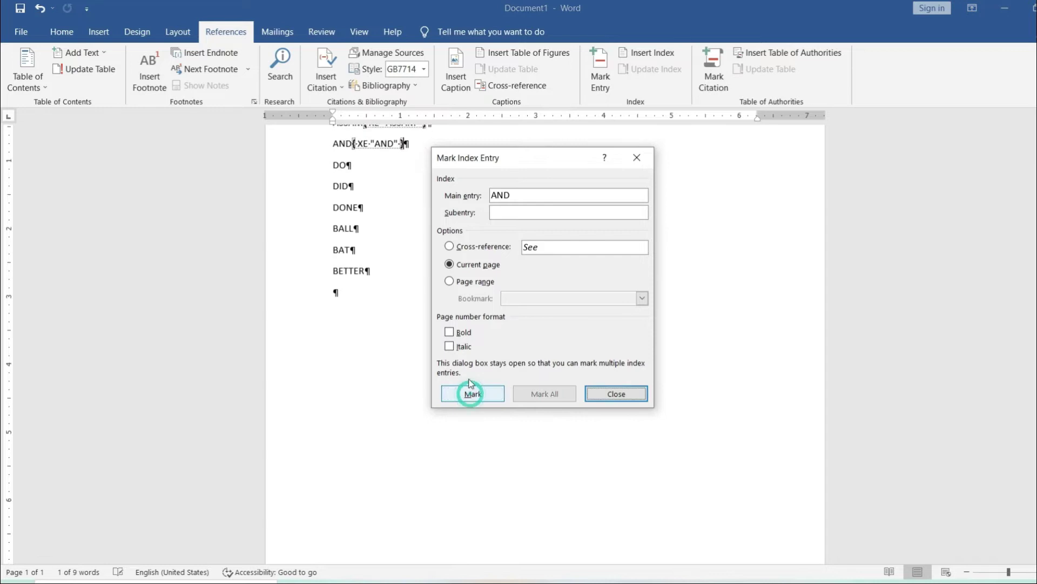
{"action": "double_click", "coordinate": [340, 163]}
{"action": "left_click", "coordinate": [495, 167]}
{"action": "left_click", "coordinate": [473, 394]}
Mark DID, DONE and BALL as index entries.
{"action": "double_click", "coordinate": [340, 163]}
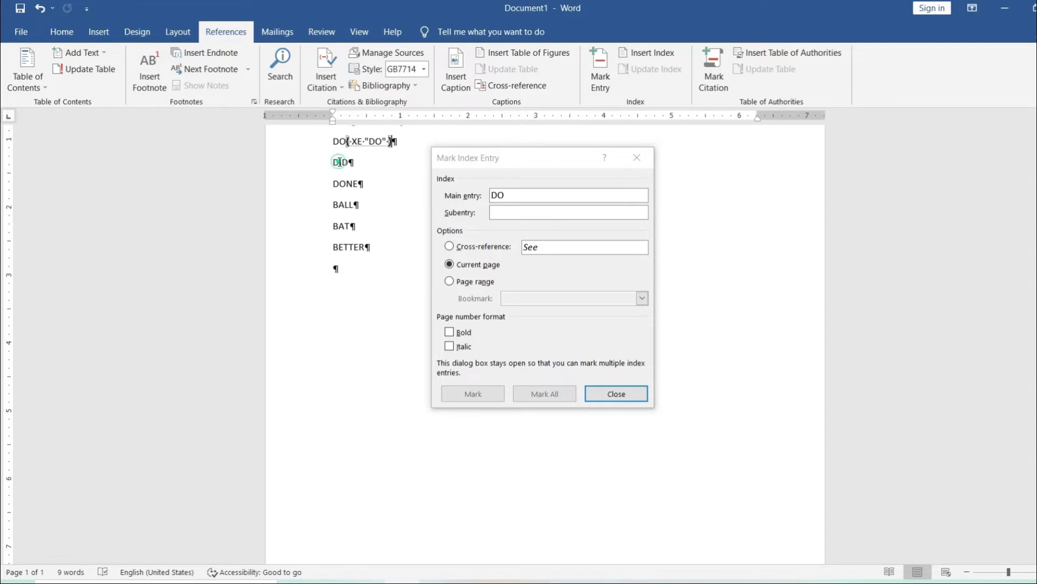
{"action": "left_click", "coordinate": [528, 161]}
{"action": "left_click", "coordinate": [486, 392]}
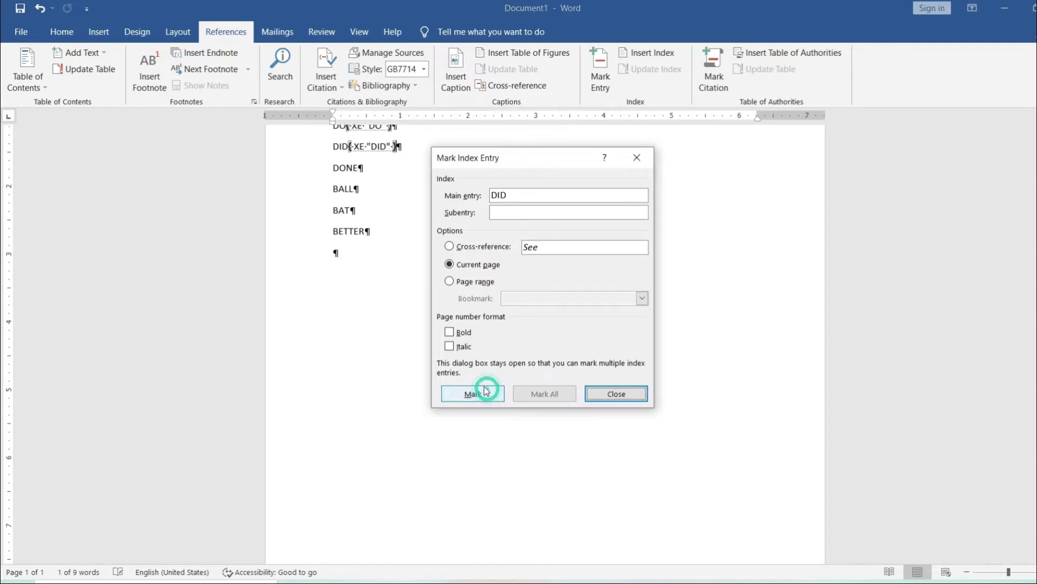
{"action": "double_click", "coordinate": [343, 163]}
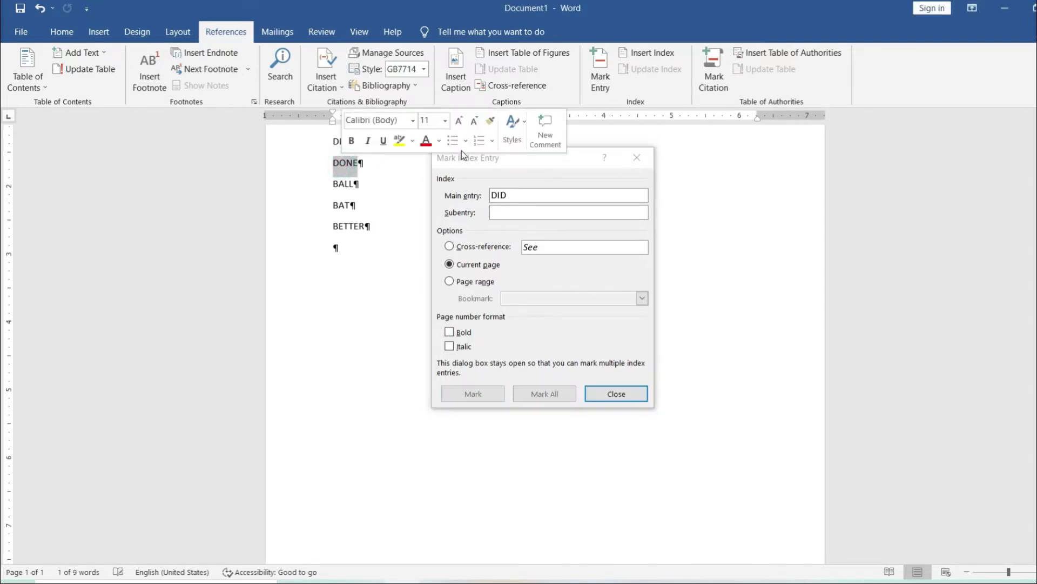
{"action": "left_click", "coordinate": [479, 163]}
{"action": "left_click", "coordinate": [473, 394]}
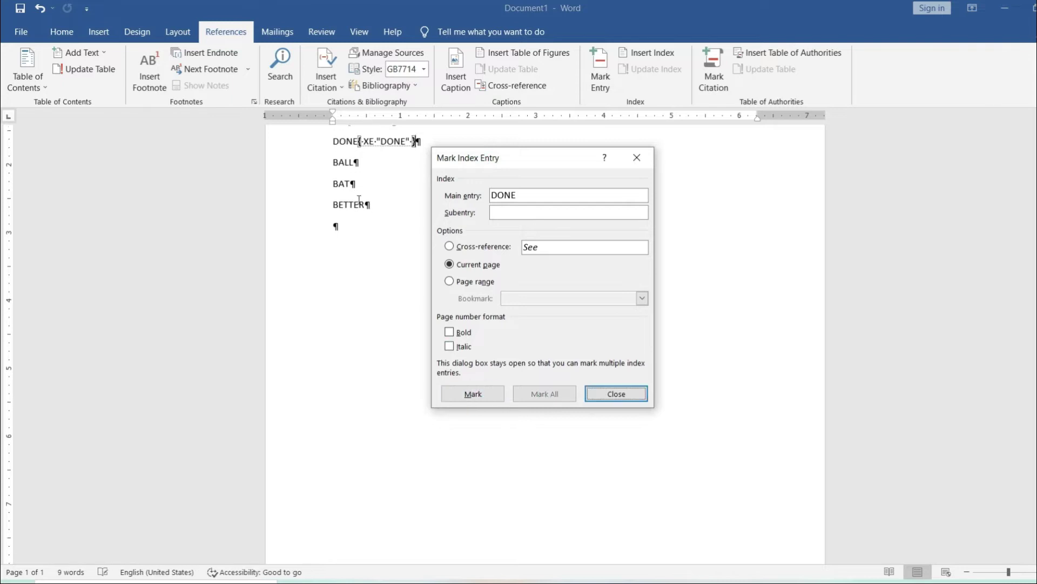
{"action": "left_click", "coordinate": [343, 160]}
{"action": "double_click", "coordinate": [344, 160]}
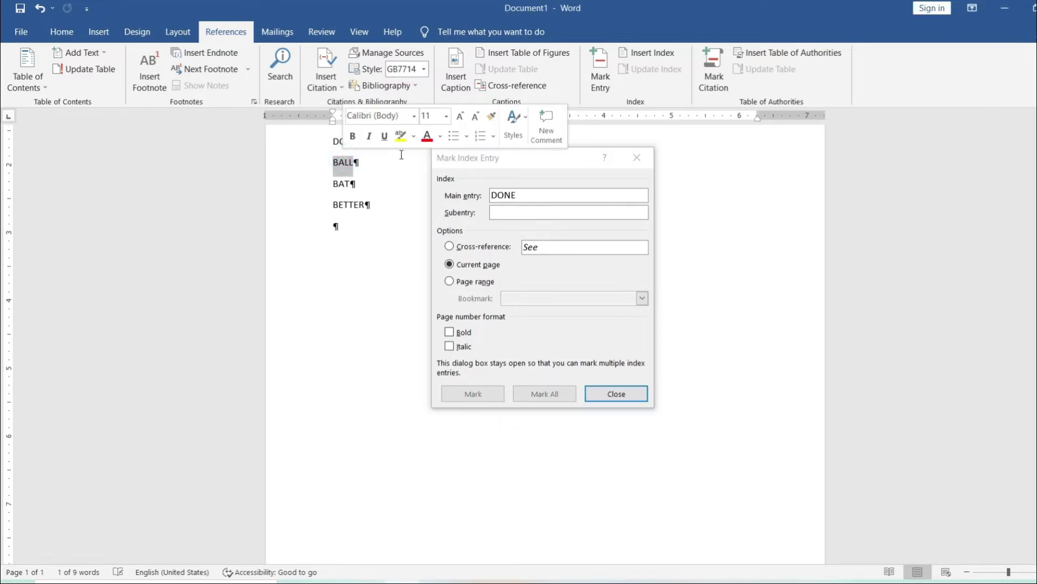
{"action": "left_click", "coordinate": [452, 167]}
{"action": "left_click", "coordinate": [494, 400]}
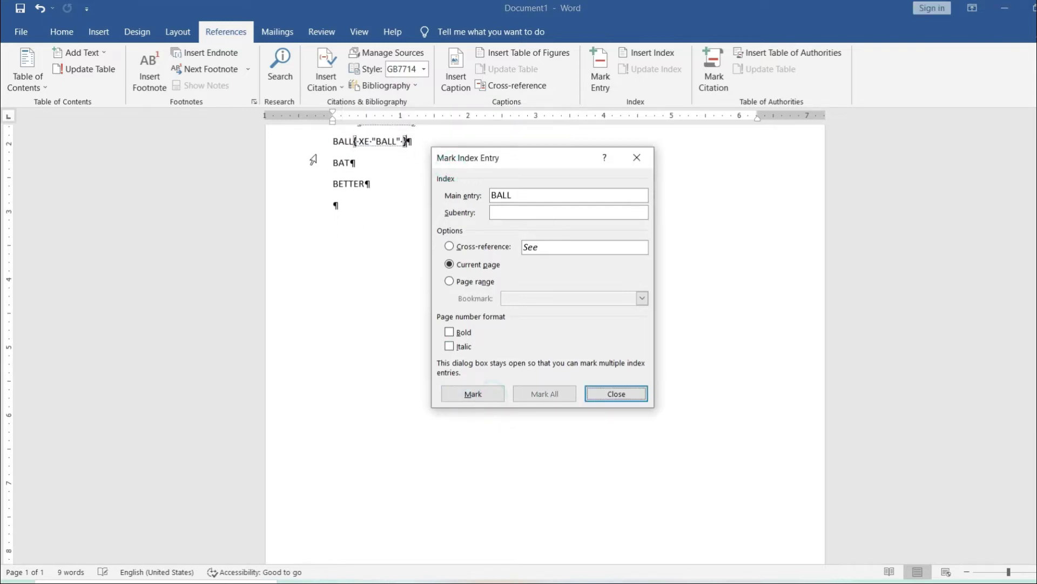
Mark BAT and BETTER as index entries and close the Mark Index Entry window.
{"action": "double_click", "coordinate": [343, 160]}
{"action": "left_click", "coordinate": [454, 166]}
{"action": "left_click", "coordinate": [474, 394]}
{"action": "double_click", "coordinate": [346, 162]}
{"action": "left_click", "coordinate": [496, 163]}
{"action": "left_click", "coordinate": [473, 394]}
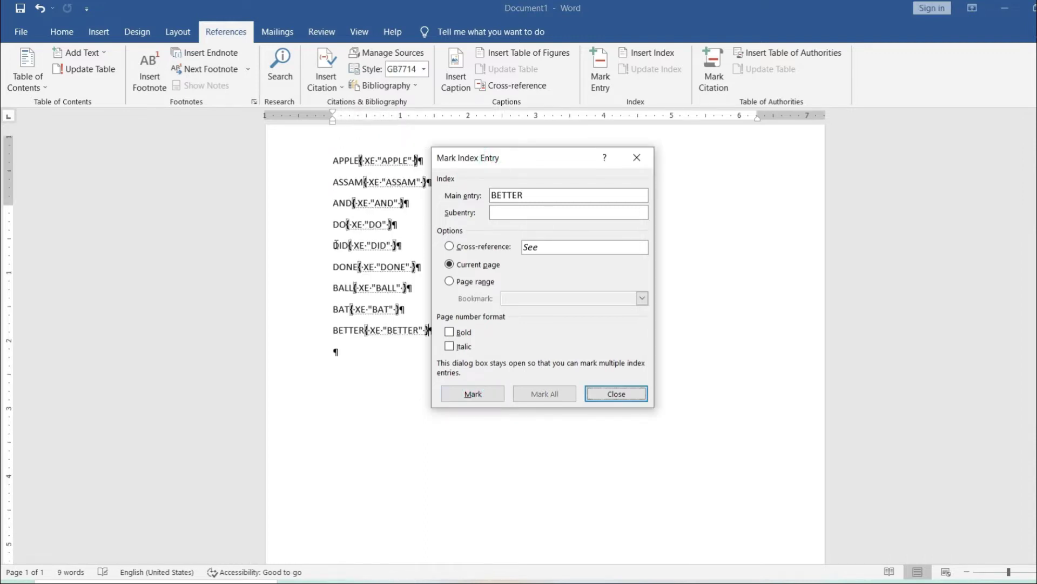
{"action": "scroll", "coordinate": [339, 243], "scroll_direction": "up", "scroll_amount": 1}
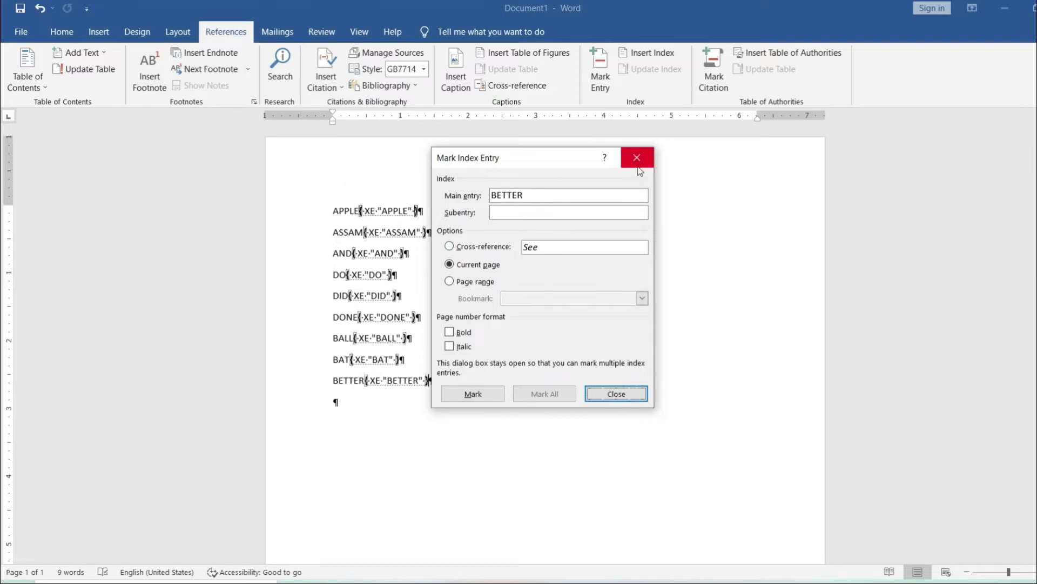
{"action": "left_click", "coordinate": [637, 157]}
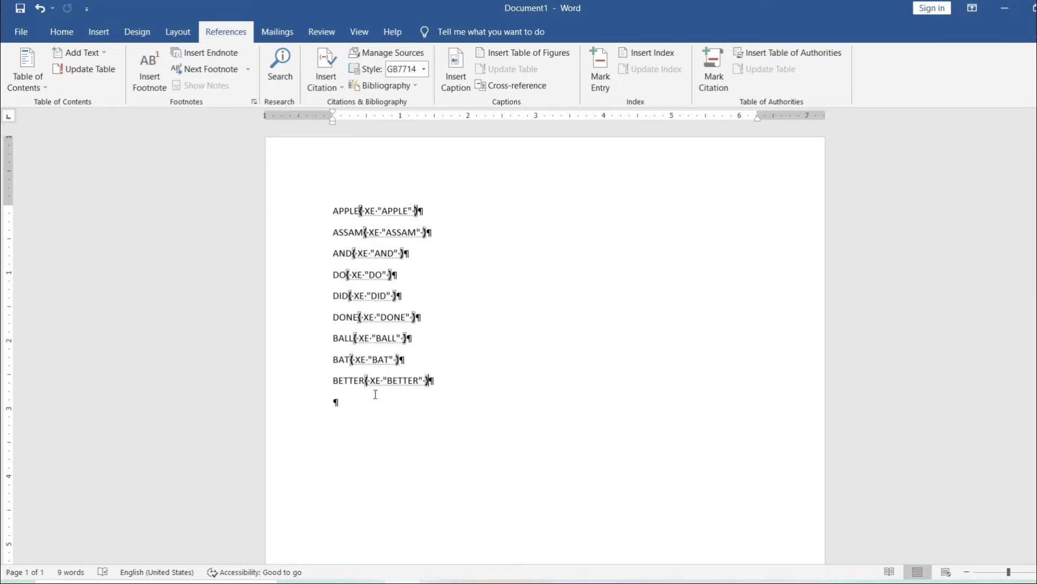
Turn off Show/Hide ¶ to hide the index field codes, then add an empty line after BETTER.
{"action": "left_click", "coordinate": [62, 33]}
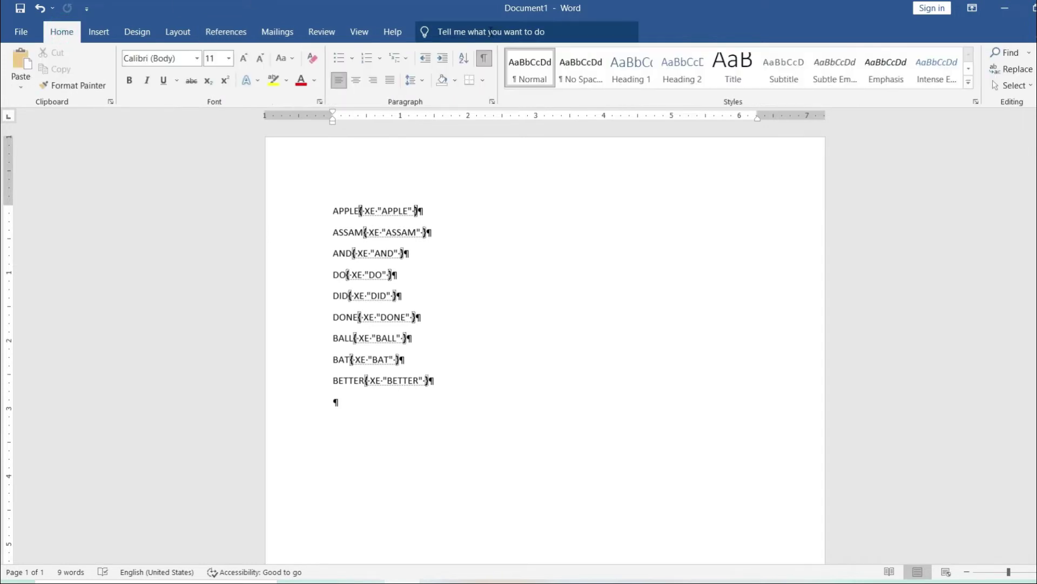
{"action": "left_click", "coordinate": [486, 60]}
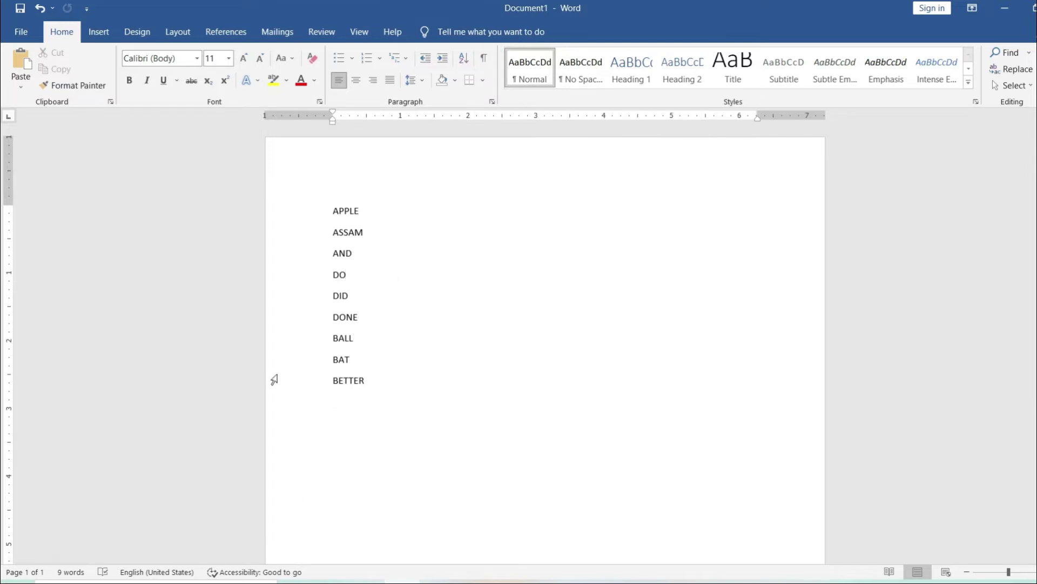
{"action": "left_click", "coordinate": [227, 33]}
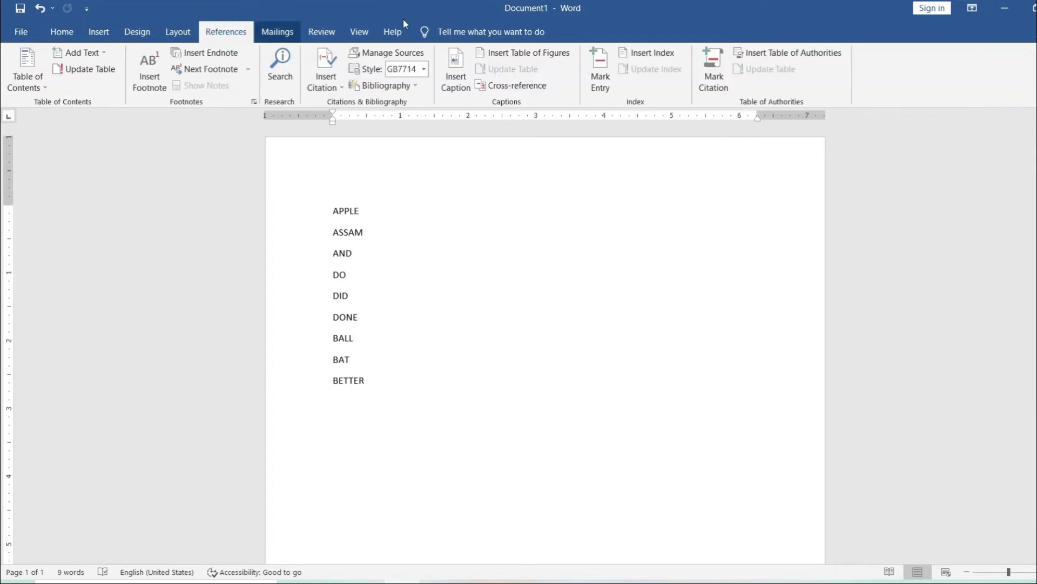
{"action": "left_click", "coordinate": [388, 383]}
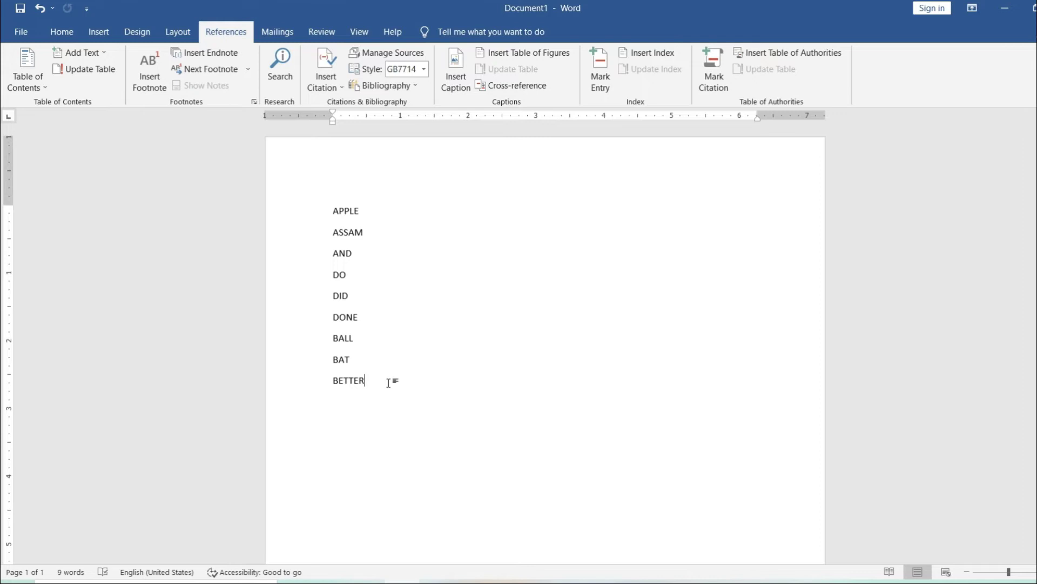
{"action": "key", "text": "Return"}
{"action": "key", "text": "Return"}
In the Index dialog, preview the Classic, Fancy, Modern and Bulleted formats, then choose Fancy.
{"action": "left_click", "coordinate": [647, 54]}
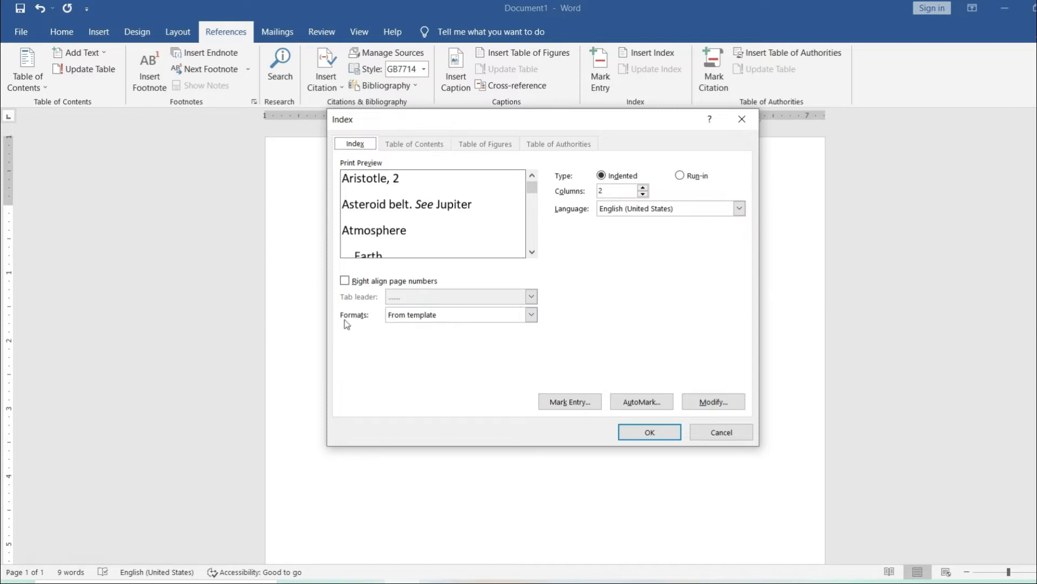
{"action": "left_click", "coordinate": [510, 314]}
{"action": "left_click", "coordinate": [485, 338]}
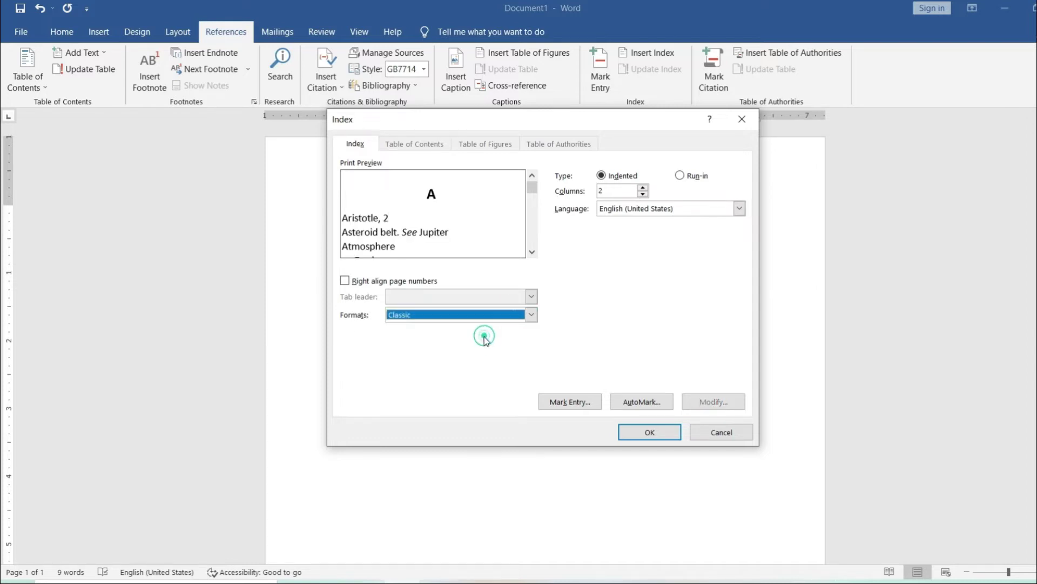
{"action": "left_click", "coordinate": [500, 317]}
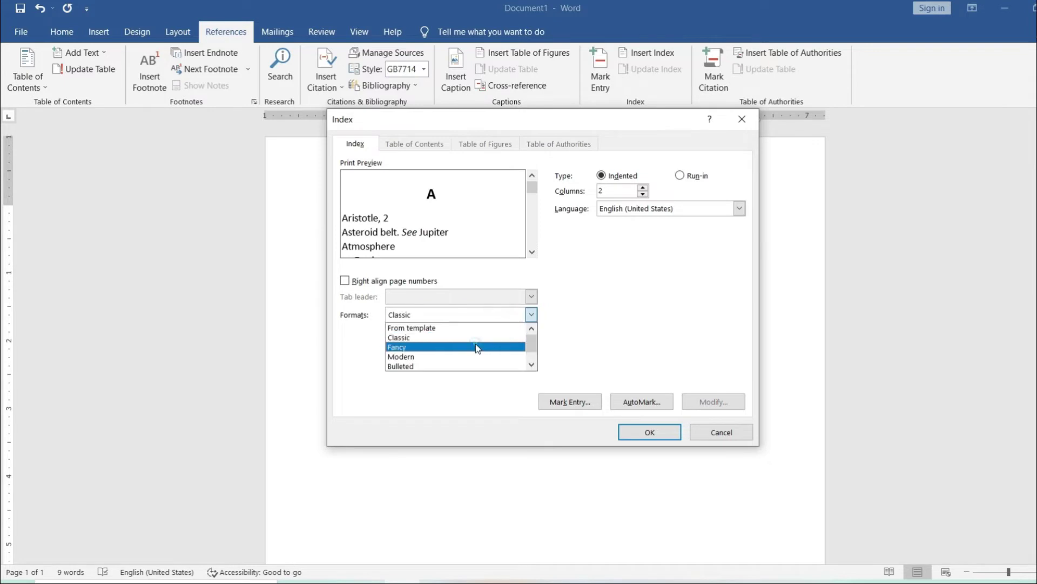
{"action": "left_click", "coordinate": [475, 344]}
{"action": "left_click", "coordinate": [510, 316]}
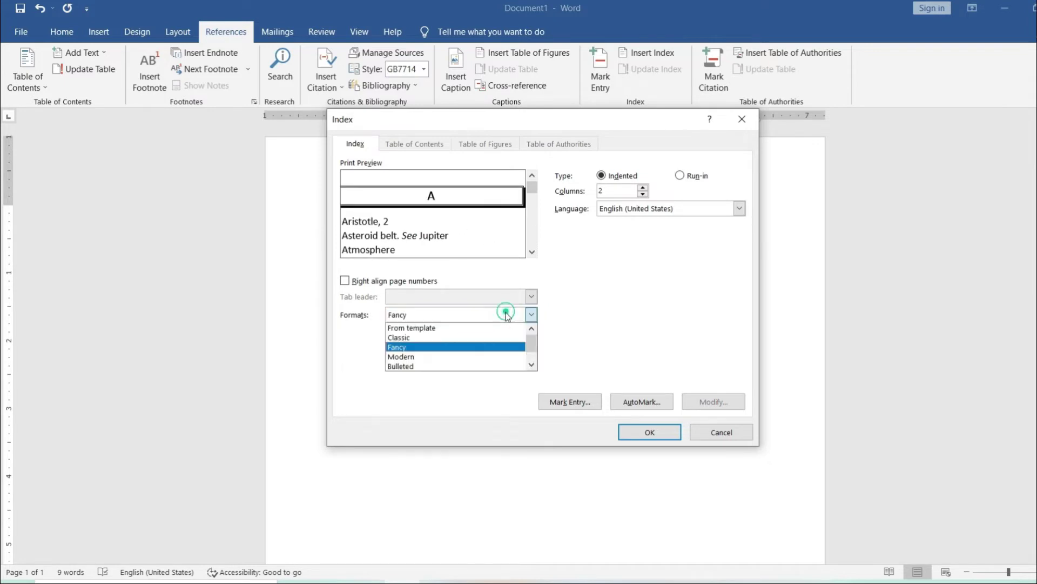
{"action": "left_click", "coordinate": [465, 359]}
{"action": "left_click", "coordinate": [488, 318]}
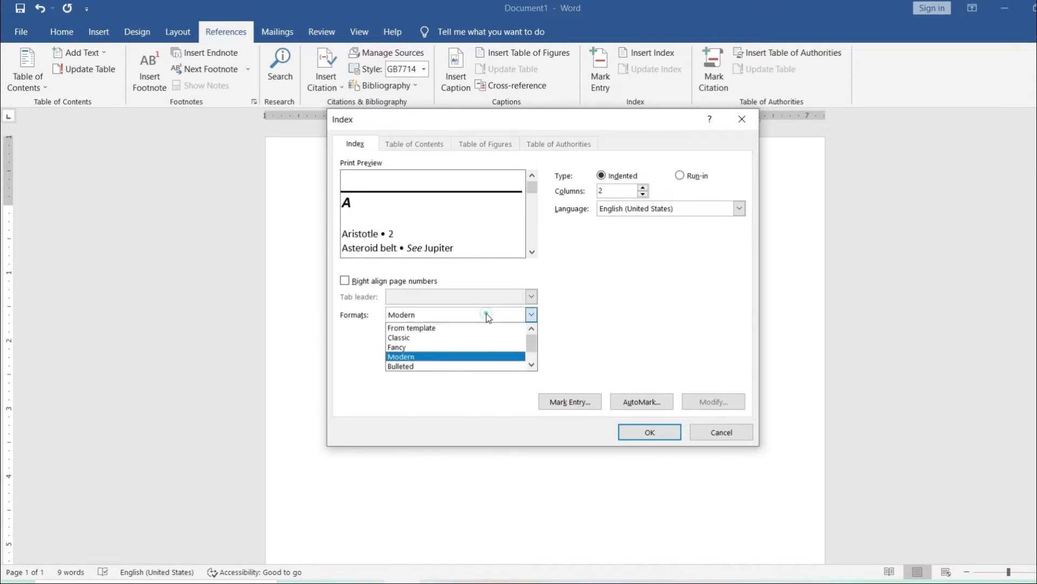
{"action": "left_click", "coordinate": [464, 364]}
{"action": "left_click", "coordinate": [480, 321]}
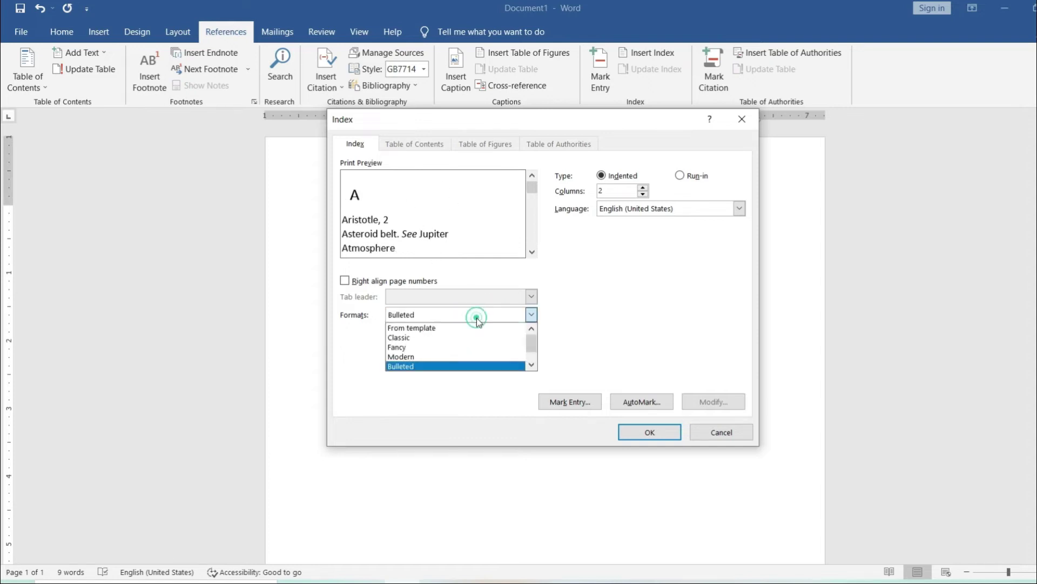
{"action": "left_click", "coordinate": [454, 350]}
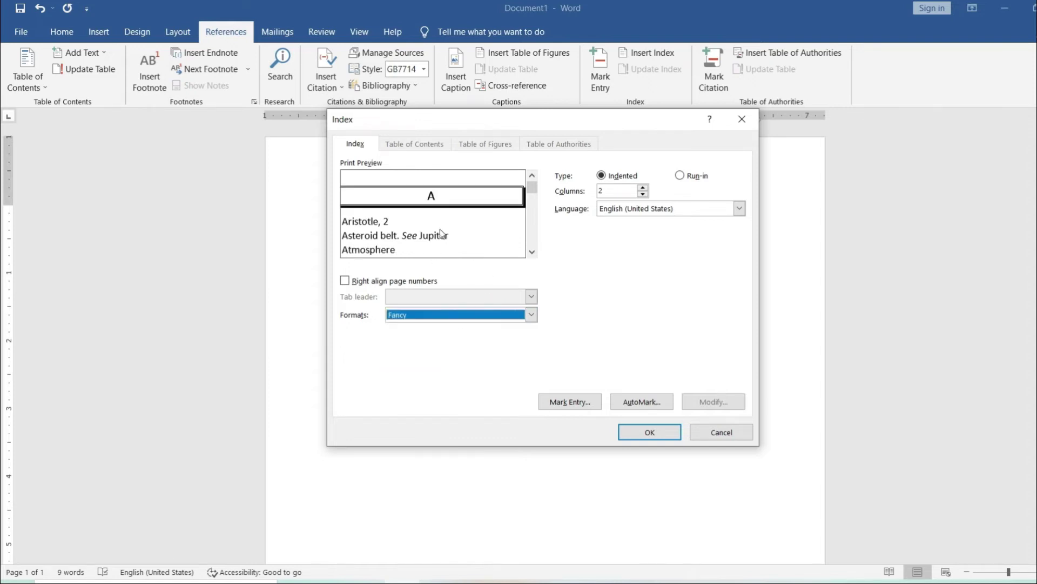
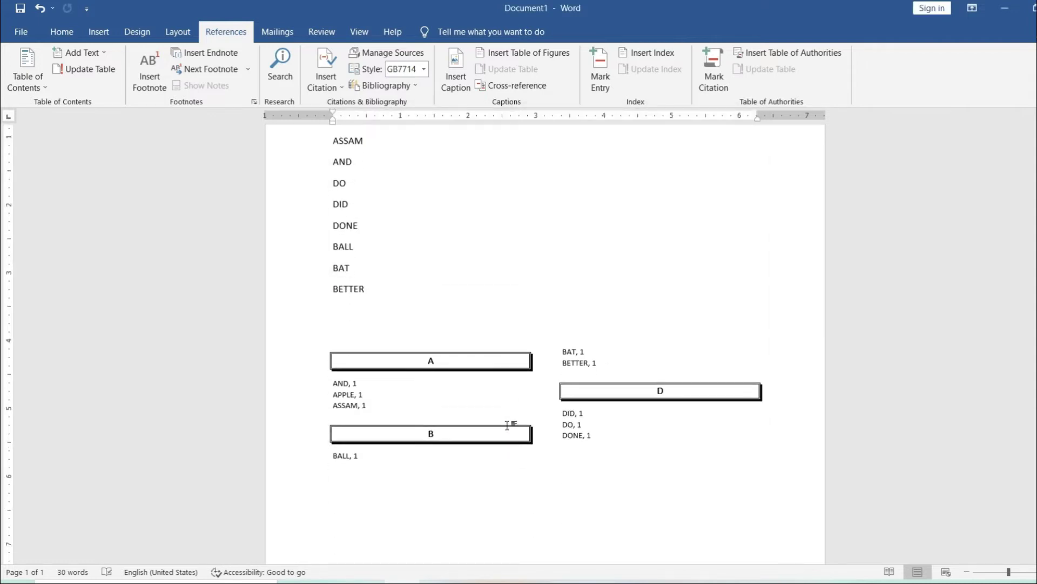
{"action": "scroll", "coordinate": [507, 425], "scroll_direction": "down", "scroll_amount": 2}
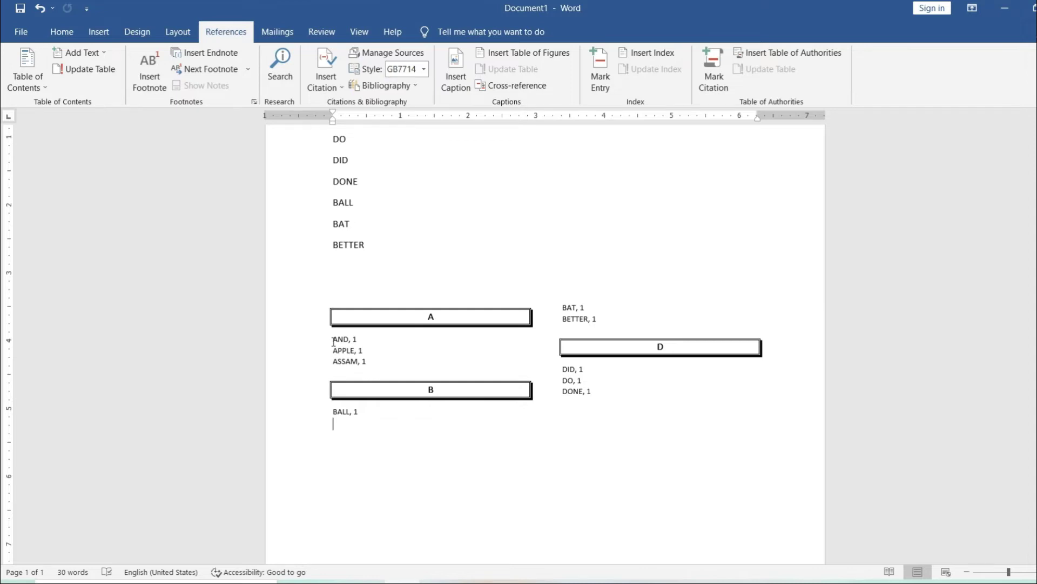
Highlight the AND, APPLE and ASSAM entries beneath the A heading in the index.
{"action": "left_click_drag", "start_coordinate": [333, 339], "coordinate": [368, 362]}
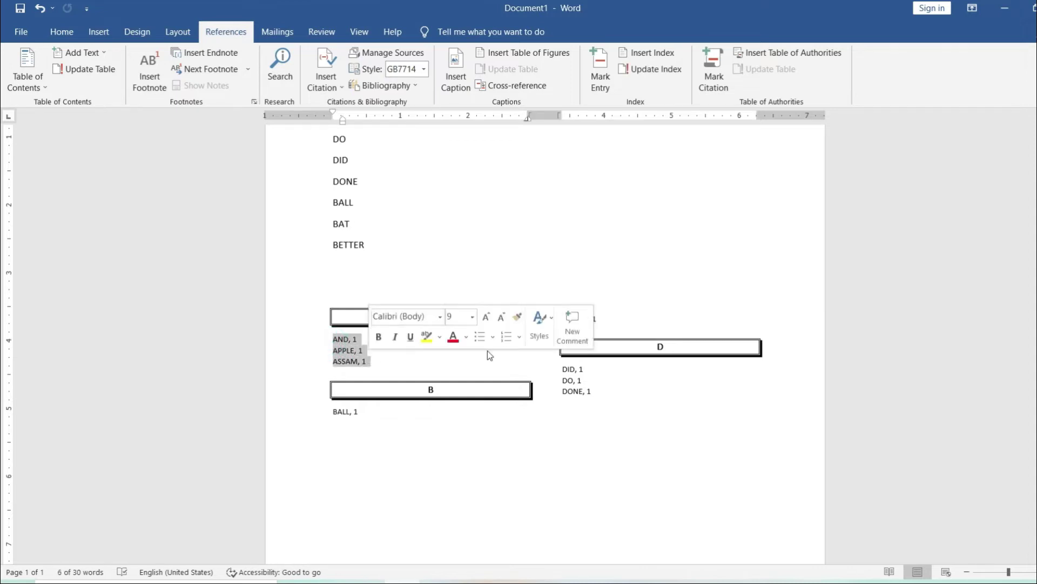
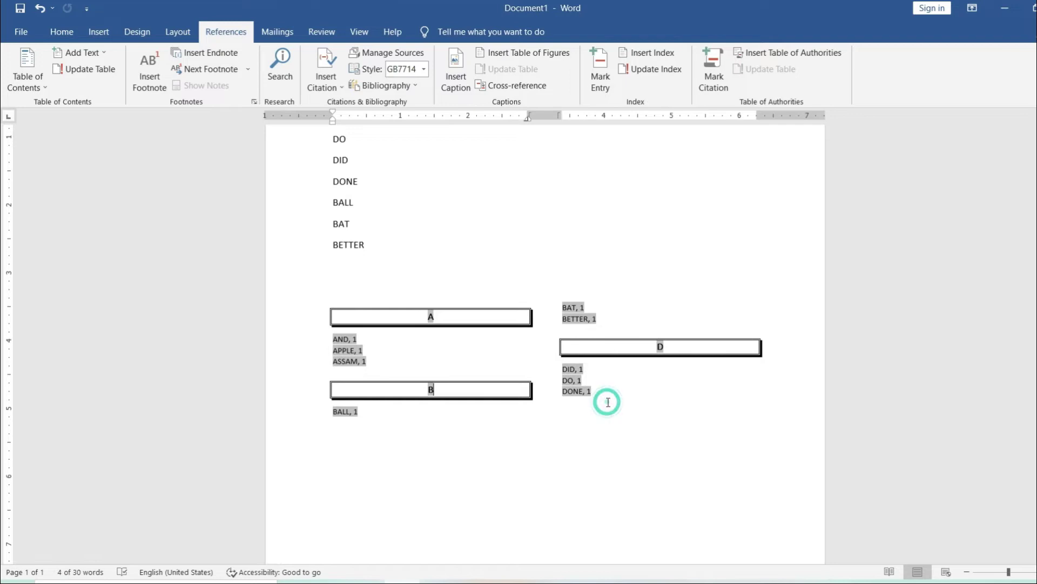
Regenerate the index with 1 column so headings A, B and D stack vertically.
{"action": "left_click", "coordinate": [624, 289]}
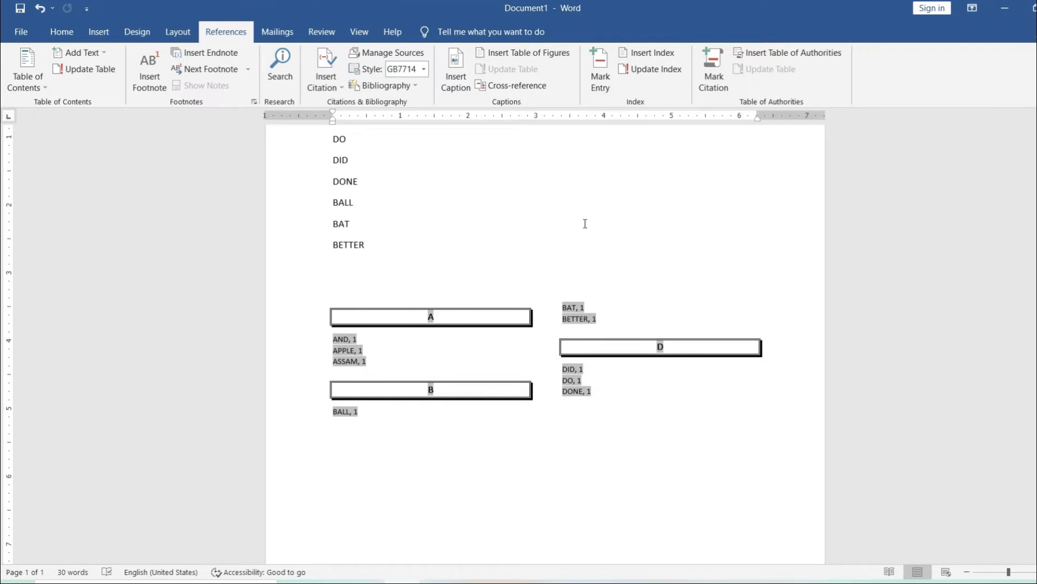
{"action": "left_click", "coordinate": [596, 278]}
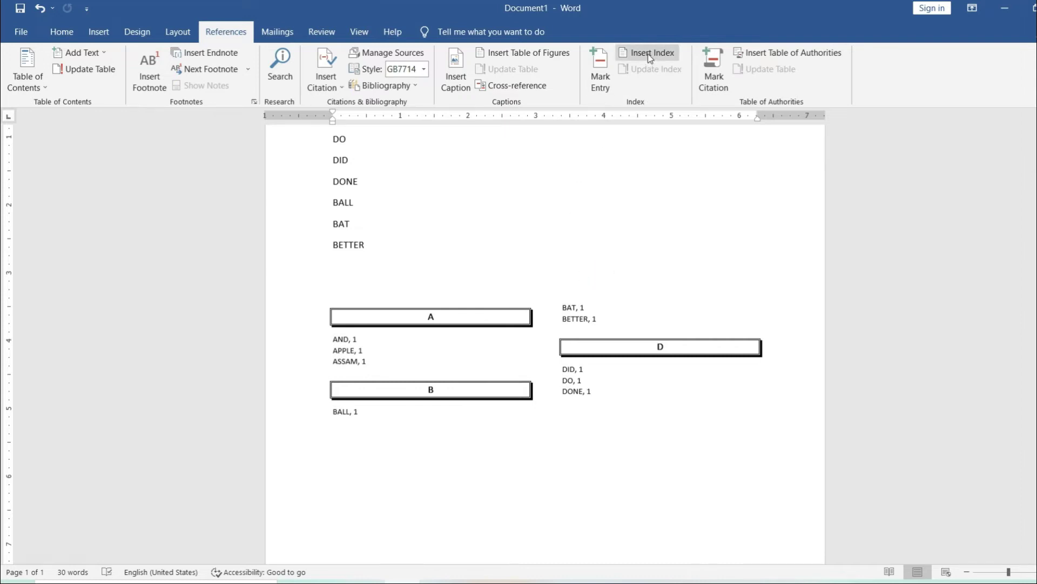
{"action": "left_click", "coordinate": [501, 320]}
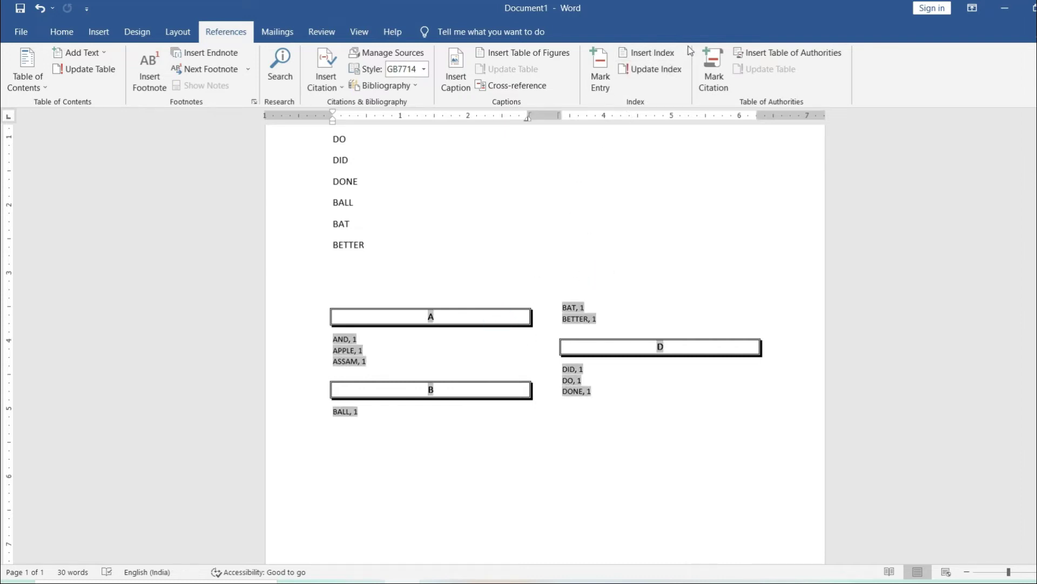
{"action": "left_click", "coordinate": [666, 57]}
{"action": "left_click", "coordinate": [643, 194]}
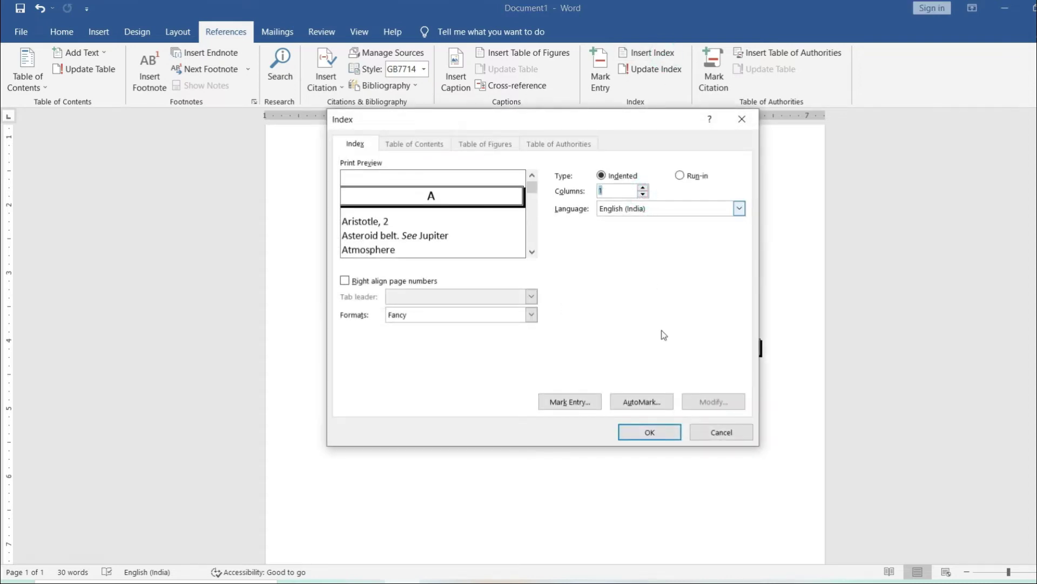
{"action": "left_click", "coordinate": [658, 433]}
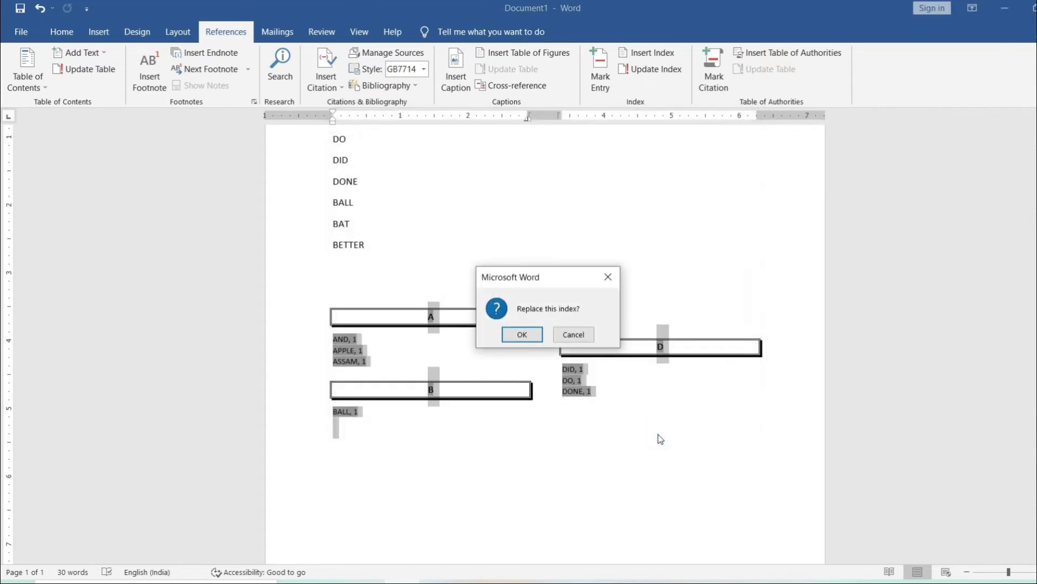
{"action": "left_click", "coordinate": [521, 334]}
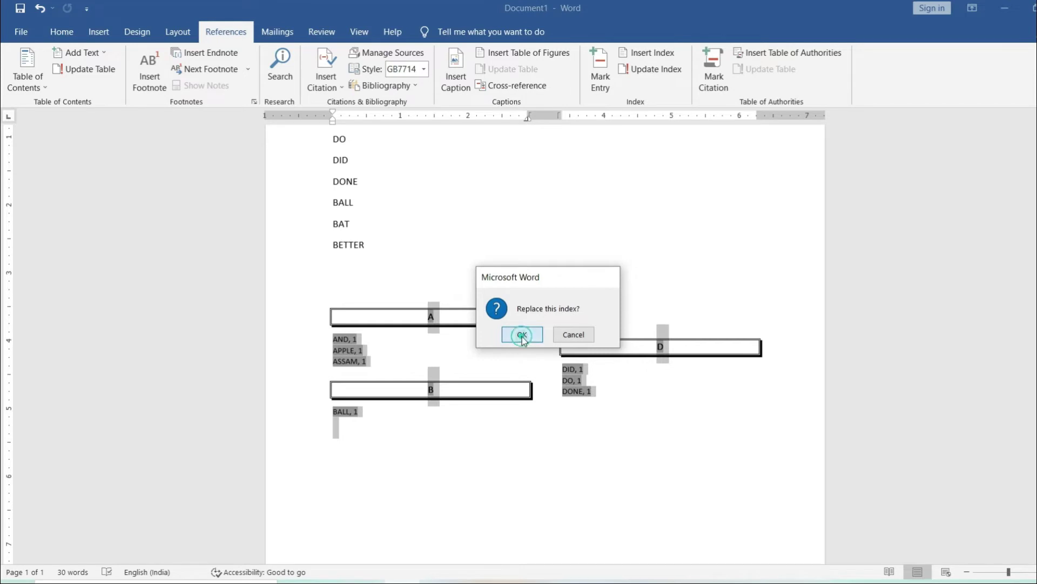
{"action": "left_click", "coordinate": [390, 360]}
{"action": "left_click", "coordinate": [495, 357]}
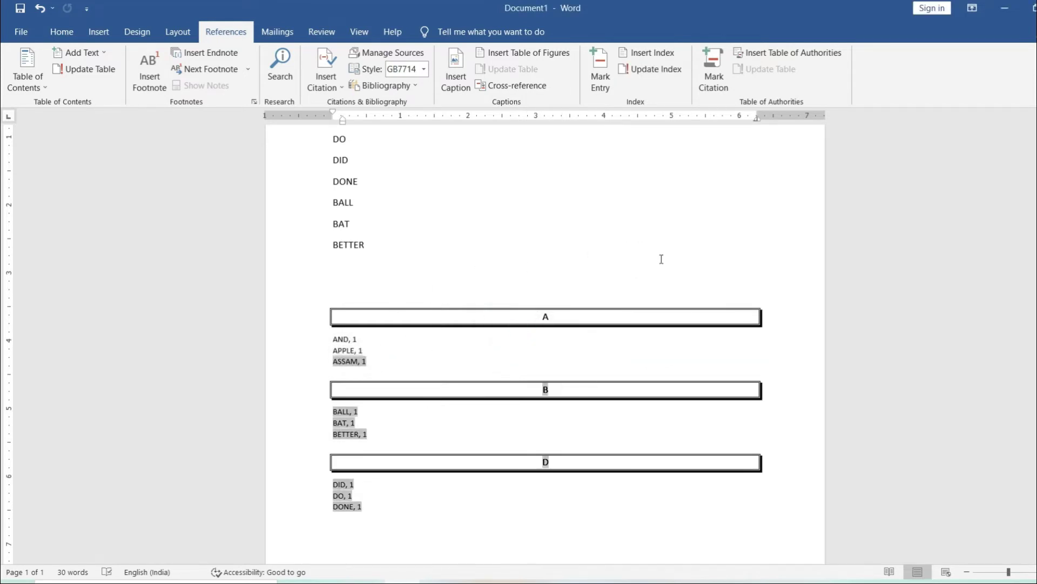
Review the rebuilt single-column index entries from APPLE down to DONE.
{"action": "left_click", "coordinate": [430, 350]}
{"action": "left_click", "coordinate": [435, 359]}
{"action": "left_click", "coordinate": [388, 423]}
{"action": "left_click", "coordinate": [381, 506]}
{"action": "scroll", "coordinate": [513, 480], "scroll_direction": "down", "scroll_amount": 1}
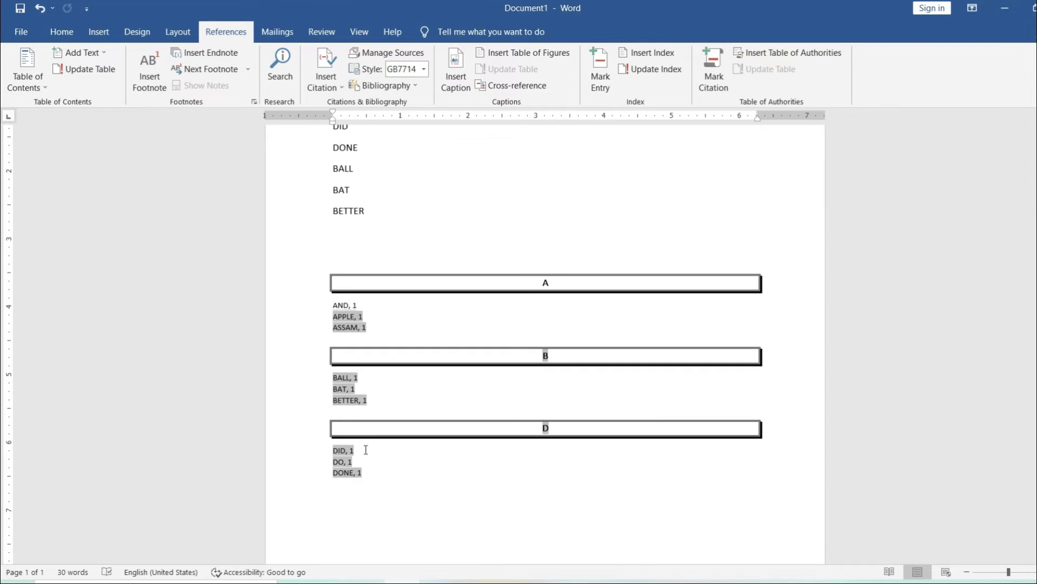
{"action": "left_click", "coordinate": [532, 222]}
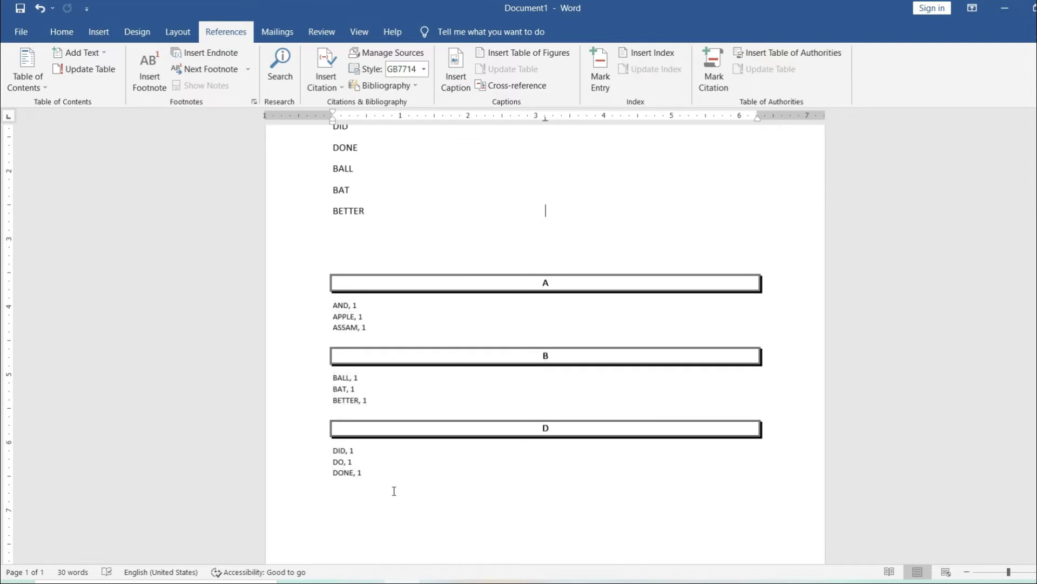
{"action": "scroll", "coordinate": [420, 314], "scroll_direction": "up", "scroll_amount": 5}
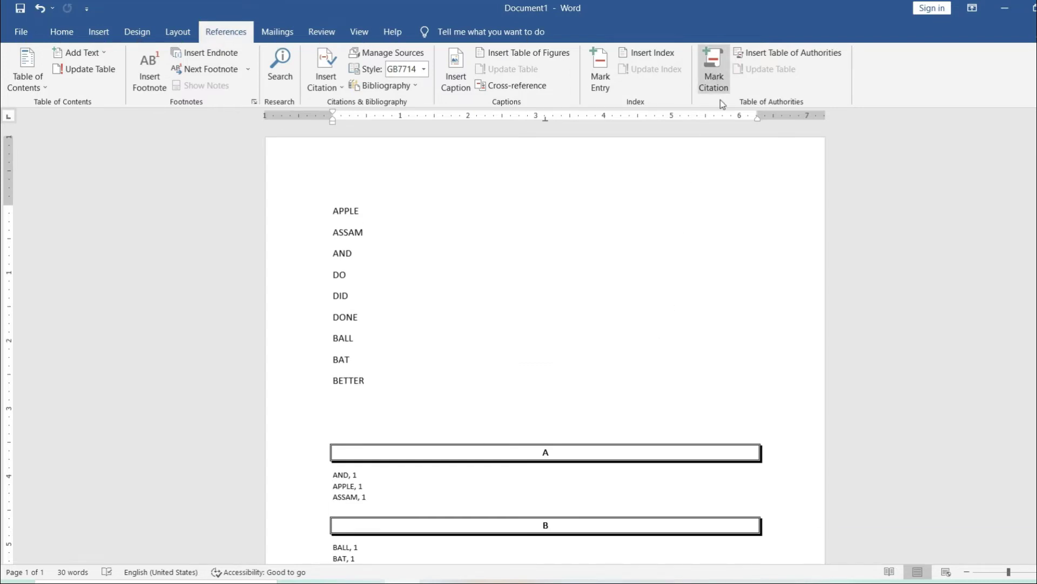
{"action": "scroll", "coordinate": [399, 310], "scroll_direction": "down", "scroll_amount": 2}
{"action": "scroll", "coordinate": [424, 292], "scroll_direction": "up", "scroll_amount": 2}
Clear the whole document and paste in the twelve-word list from CRICKET to GREEN.
{"action": "left_click", "coordinate": [425, 291]}
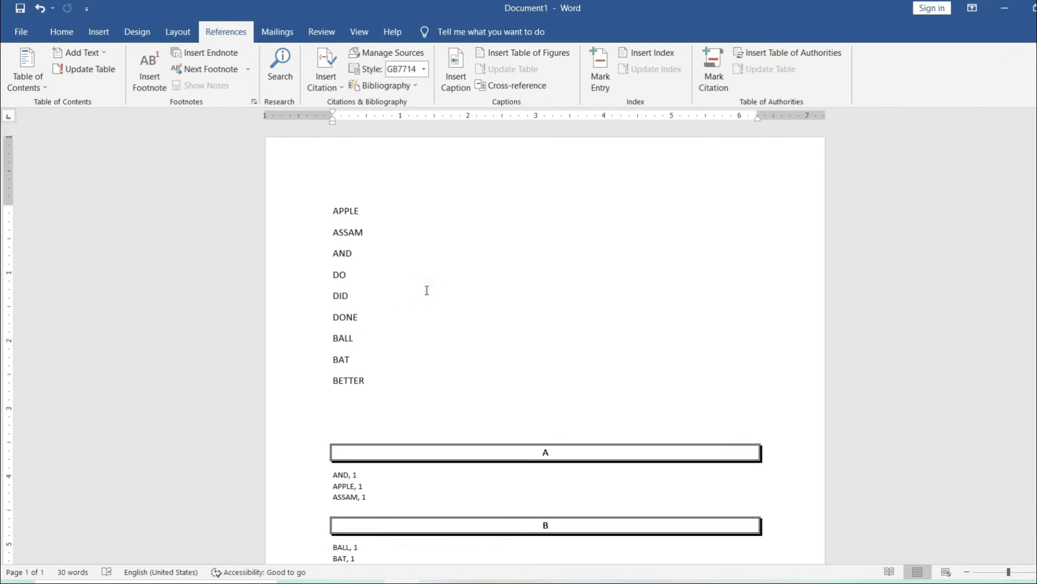
{"action": "key", "text": "ctrl+a"}
{"action": "key", "text": "Delete"}
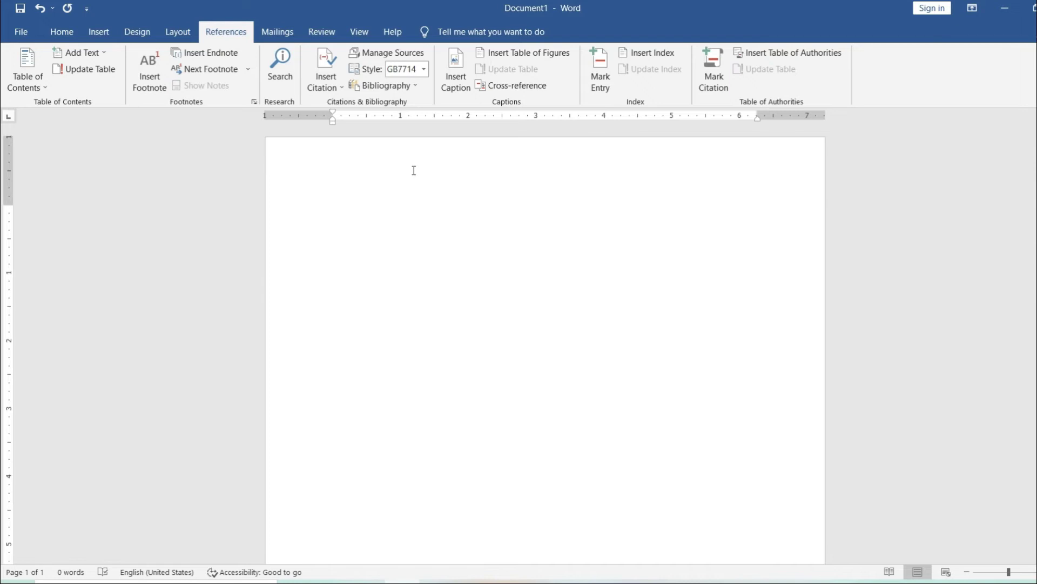
{"action": "type", "text": "CRICKET HOCKEY FOOTBALL APPLE MANGO BANANA CAT DOG ELEPHANT RED ORANGE GREEN"}
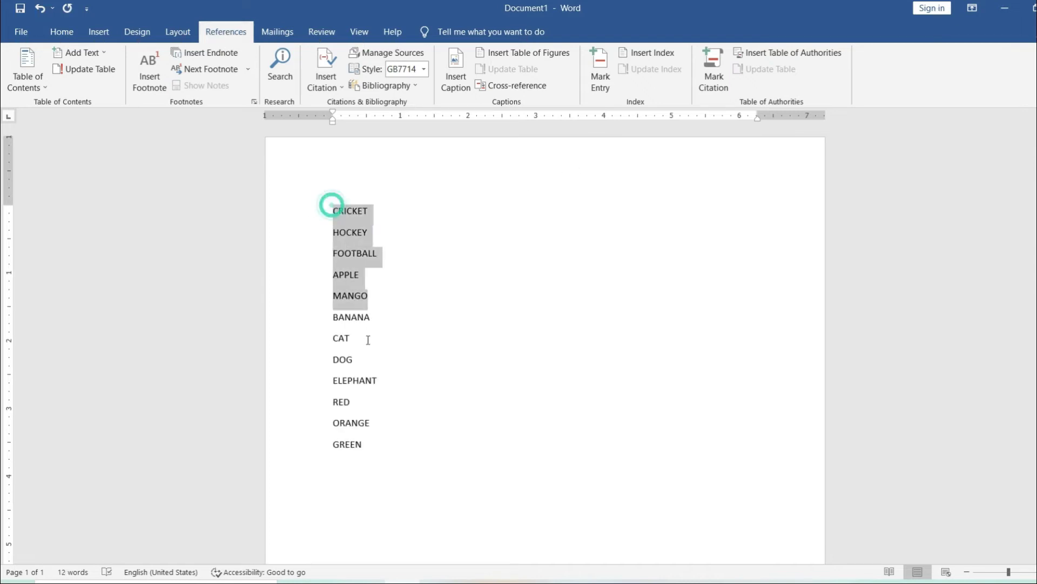
{"action": "left_click_drag", "start_coordinate": [333, 206], "coordinate": [412, 419]}
{"action": "left_click", "coordinate": [492, 290]}
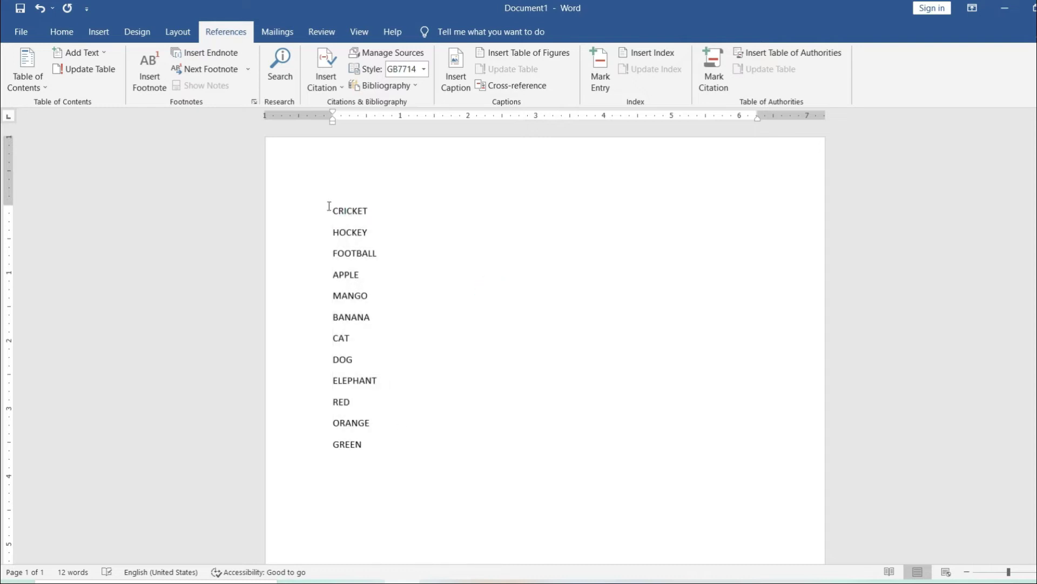
{"action": "left_click_drag", "start_coordinate": [332, 208], "coordinate": [378, 254]}
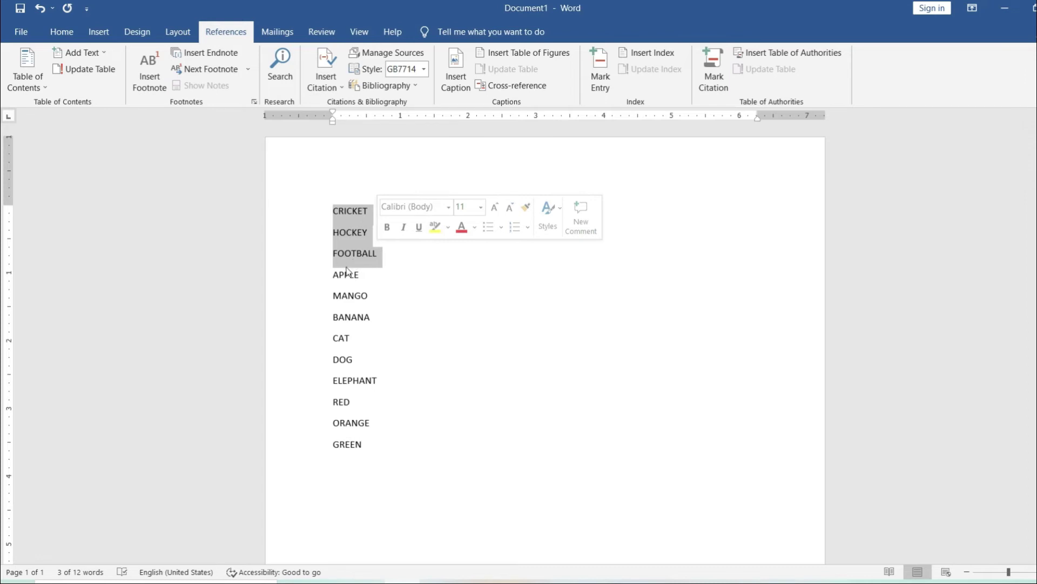
{"action": "left_click_drag", "start_coordinate": [332, 274], "coordinate": [368, 318]}
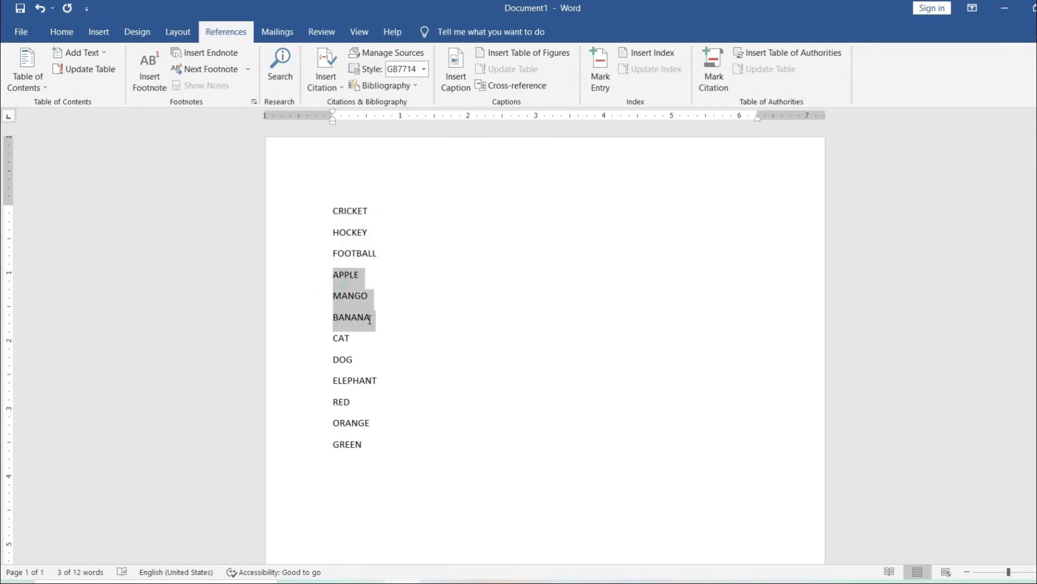
{"action": "left_click", "coordinate": [334, 339]}
{"action": "mouse_move", "coordinate": [352, 364]}
{"action": "left_mouse_down"}
{"action": "mouse_move", "coordinate": [373, 385]}
{"action": "mouse_move", "coordinate": [335, 448]}
{"action": "left_mouse_up"}
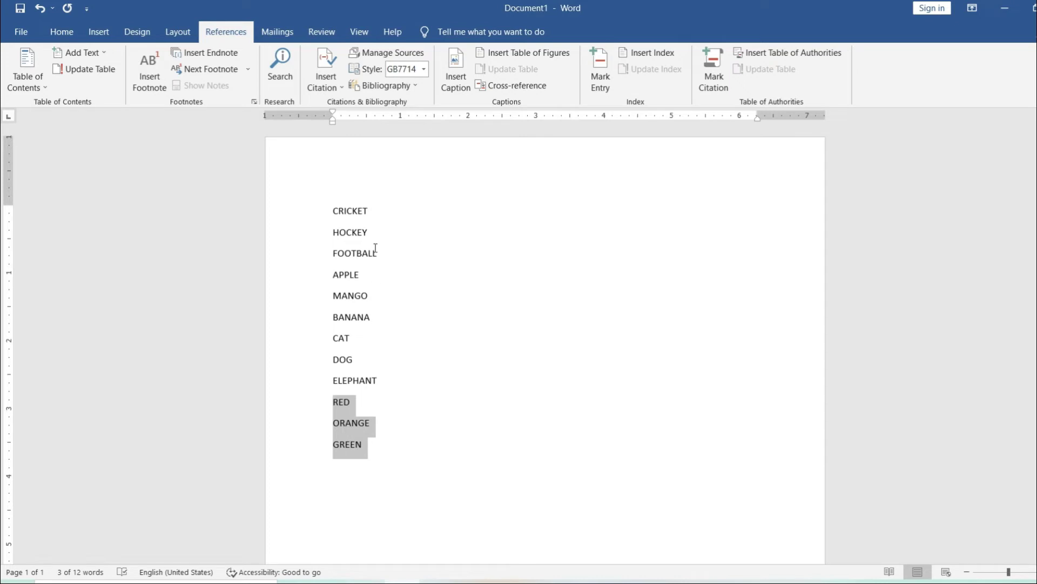
{"action": "left_click", "coordinate": [421, 217]}
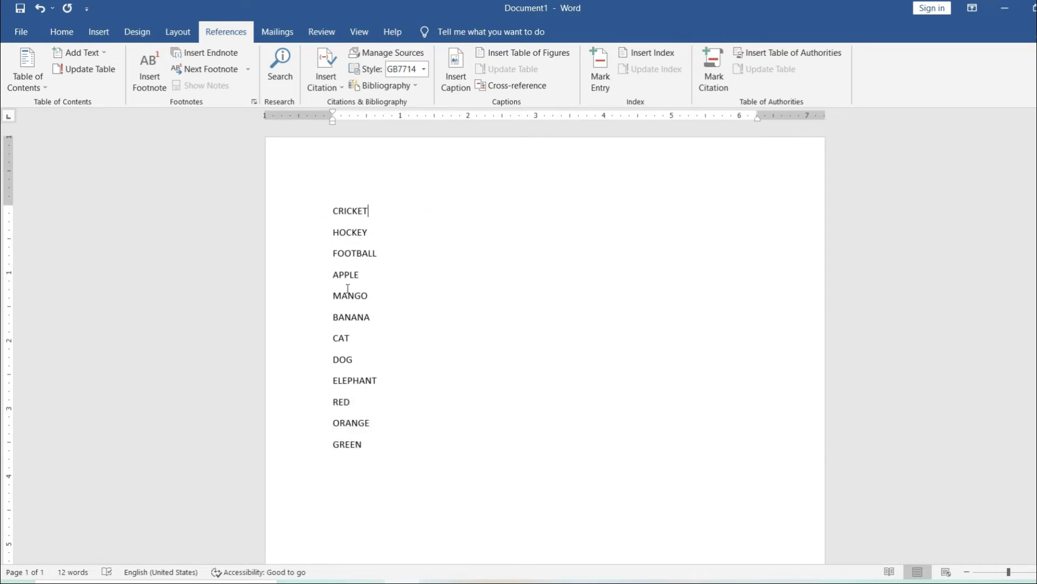
{"action": "left_click_drag", "start_coordinate": [339, 211], "coordinate": [345, 402]}
{"action": "left_click", "coordinate": [399, 221]}
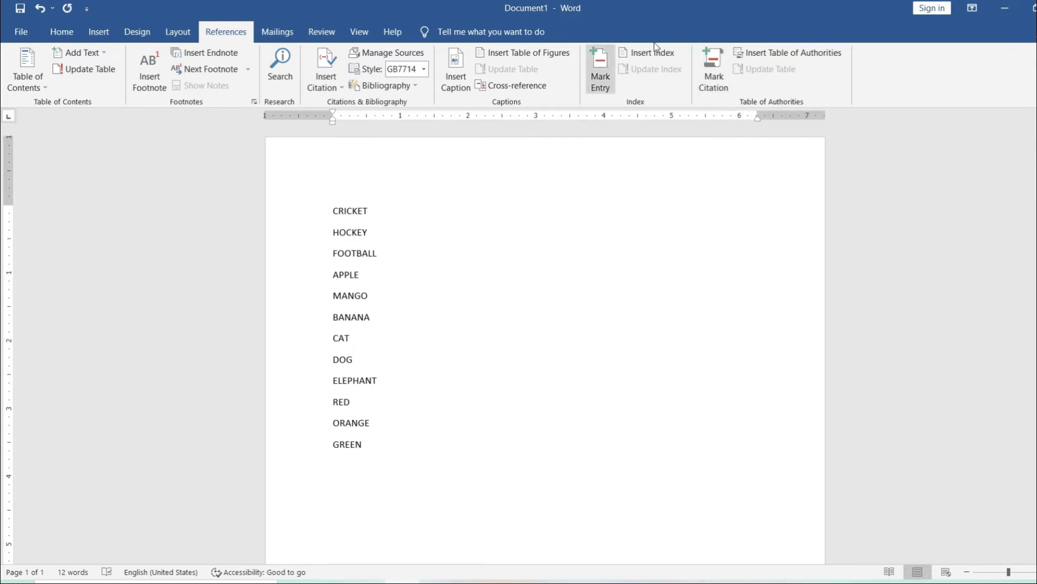
Open Mark Citation and choose the unused category 10.
{"action": "left_click", "coordinate": [712, 77]}
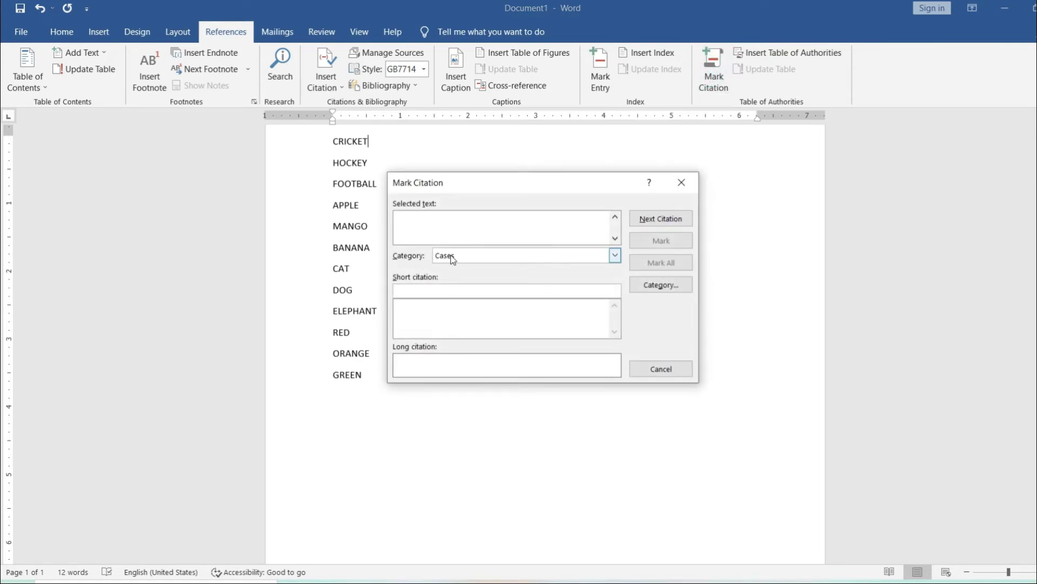
{"action": "left_click", "coordinate": [471, 257]}
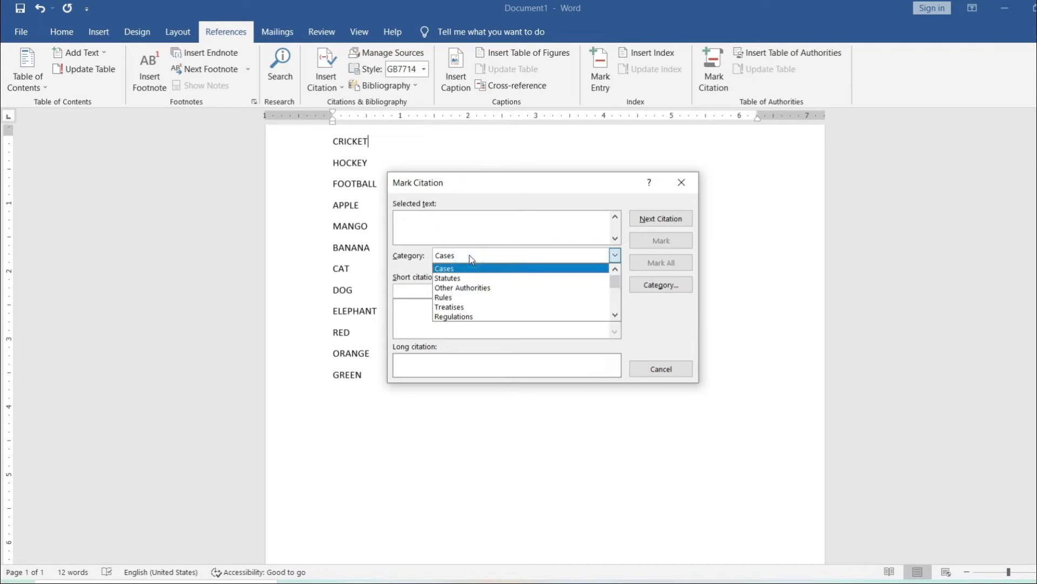
{"action": "mouse_move", "coordinate": [615, 283]}
{"action": "left_mouse_down"}
{"action": "mouse_move", "coordinate": [615, 304]}
{"action": "mouse_move", "coordinate": [615, 279]}
{"action": "left_mouse_up"}
{"action": "scroll", "coordinate": [348, 138], "scroll_direction": "up", "scroll_amount": 3}
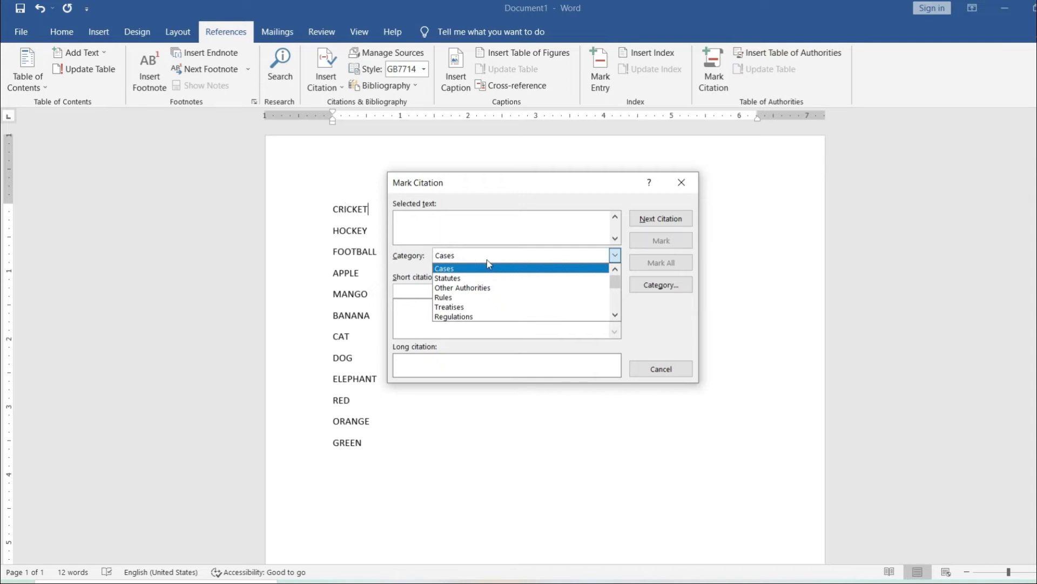
{"action": "left_click_drag", "start_coordinate": [615, 283], "coordinate": [619, 295]}
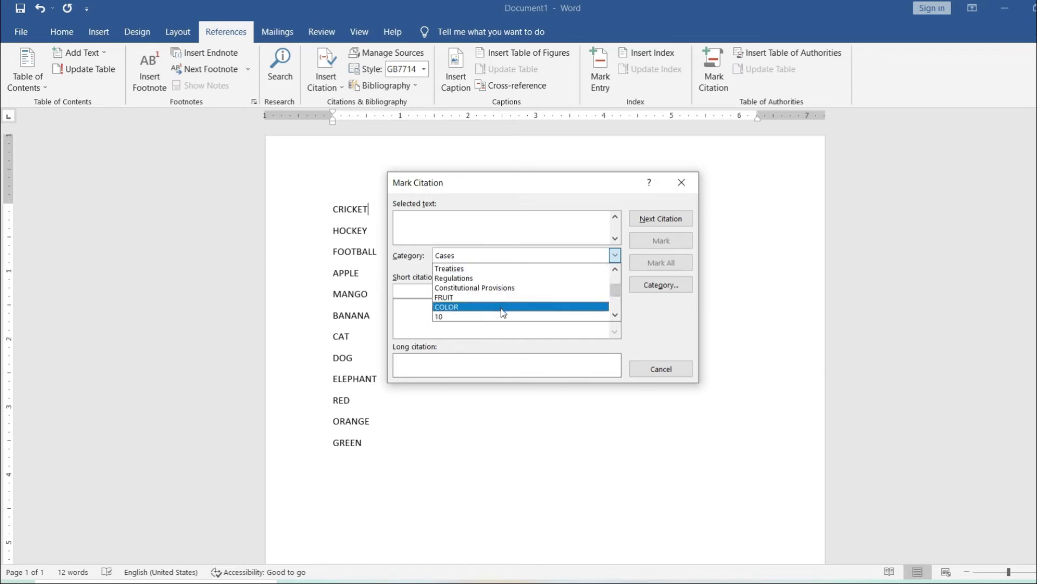
{"action": "scroll", "coordinate": [500, 308], "scroll_direction": "down", "scroll_amount": 1}
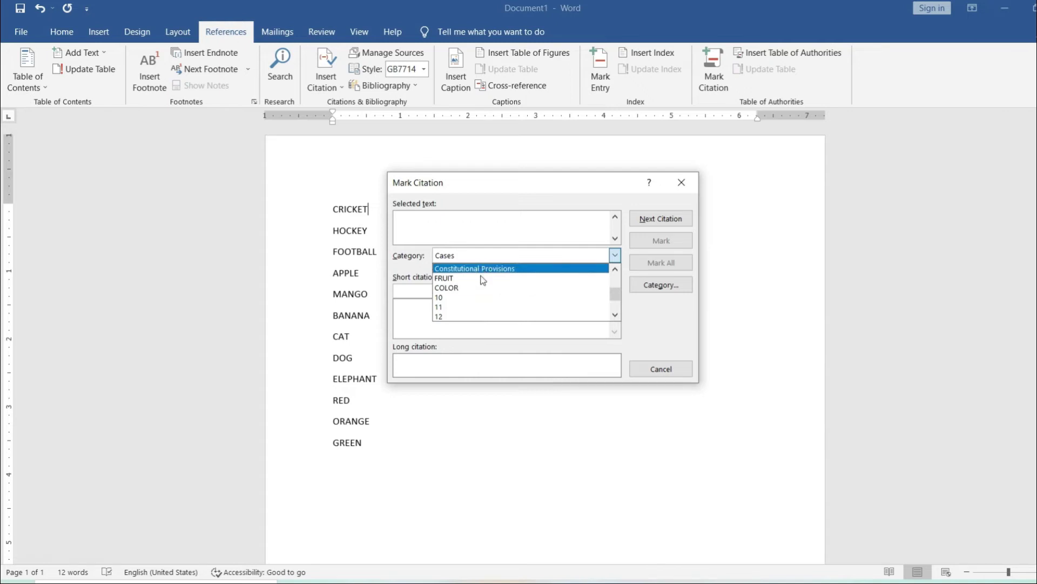
{"action": "left_click", "coordinate": [450, 298]}
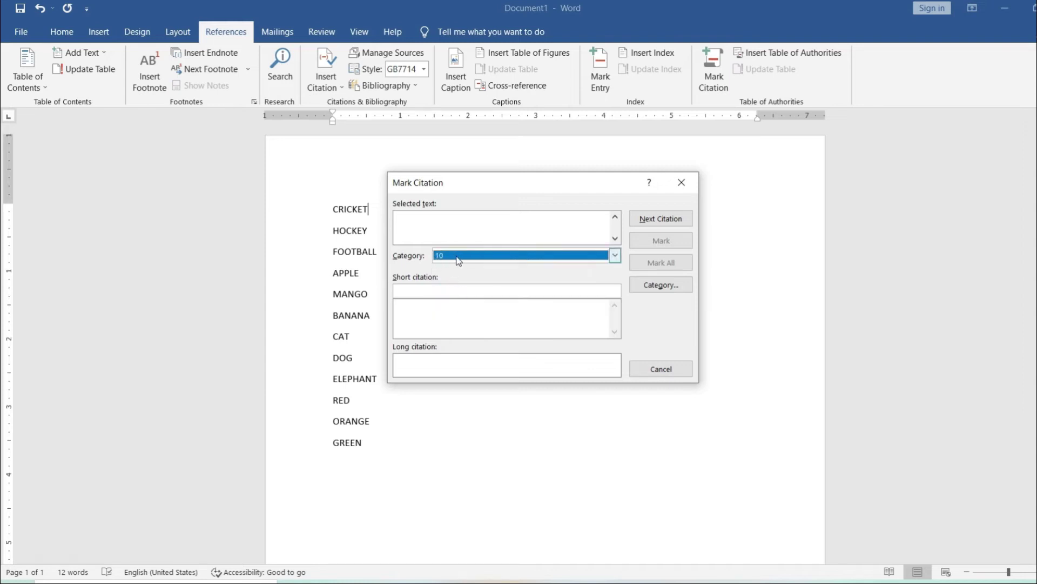
Rename citation category 10 to SPORTS in the category editor and confirm.
{"action": "left_click", "coordinate": [659, 291]}
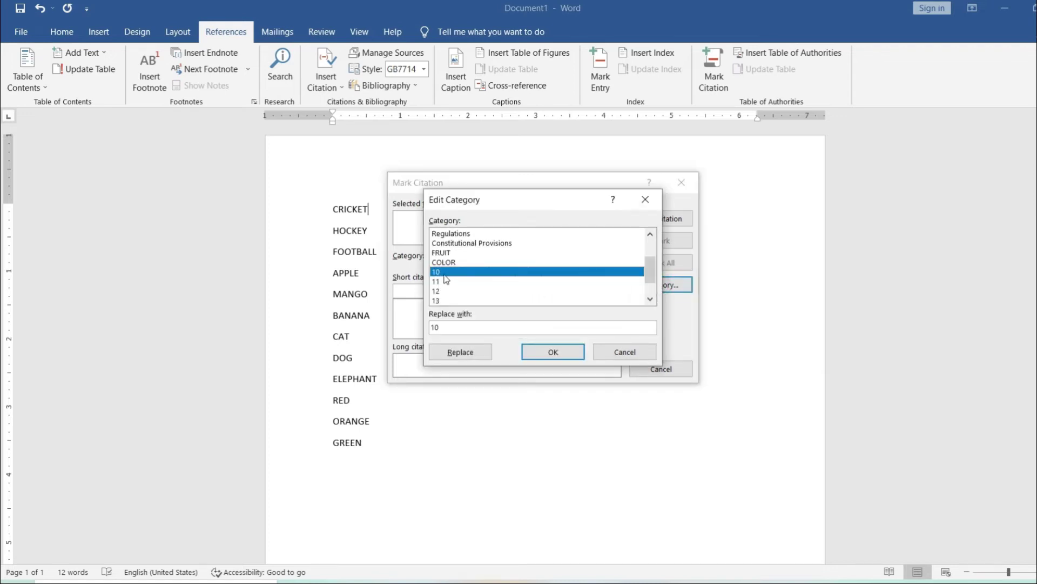
{"action": "left_click", "coordinate": [446, 326]}
{"action": "double_click", "coordinate": [436, 327]}
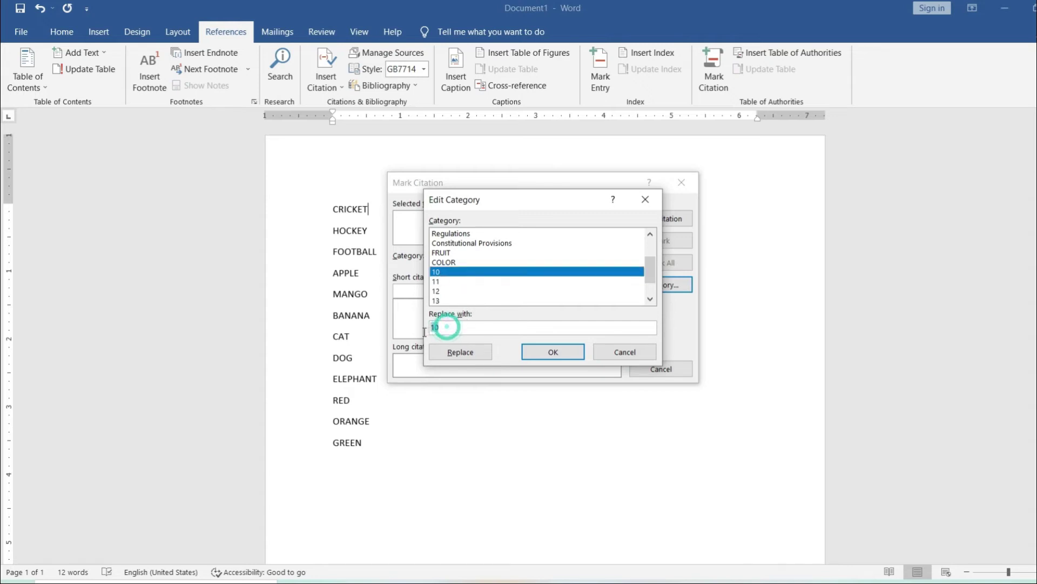
{"action": "type", "text": "SP"}
{"action": "left_click", "coordinate": [465, 352]}
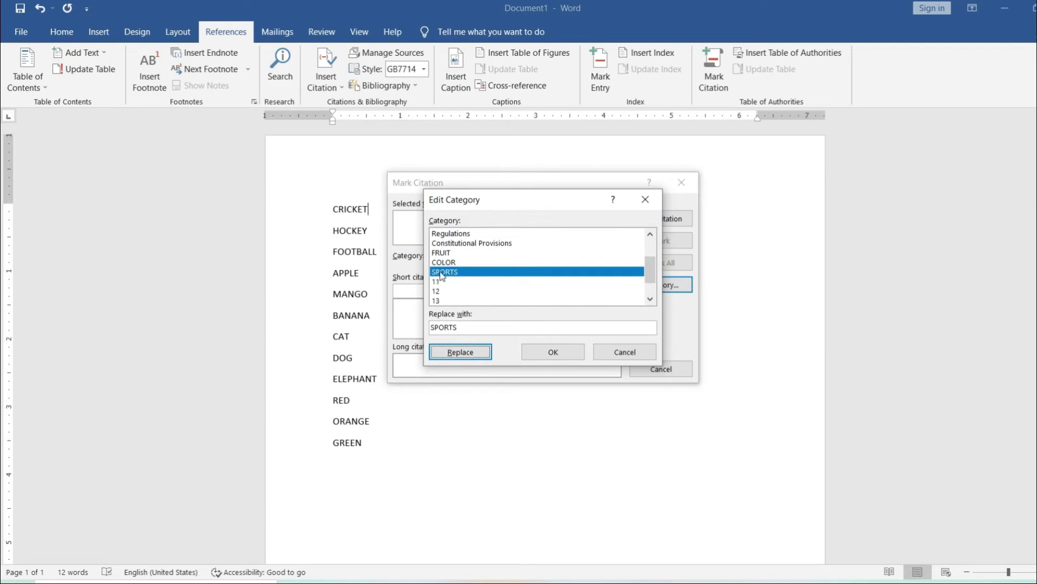
{"action": "left_click", "coordinate": [554, 352]}
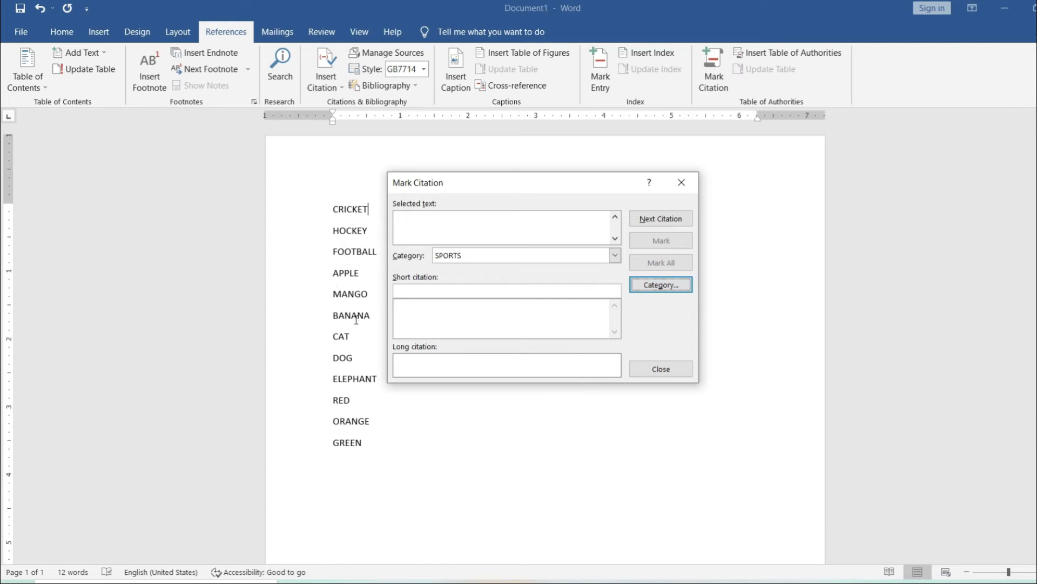
{"action": "left_click", "coordinate": [615, 255]}
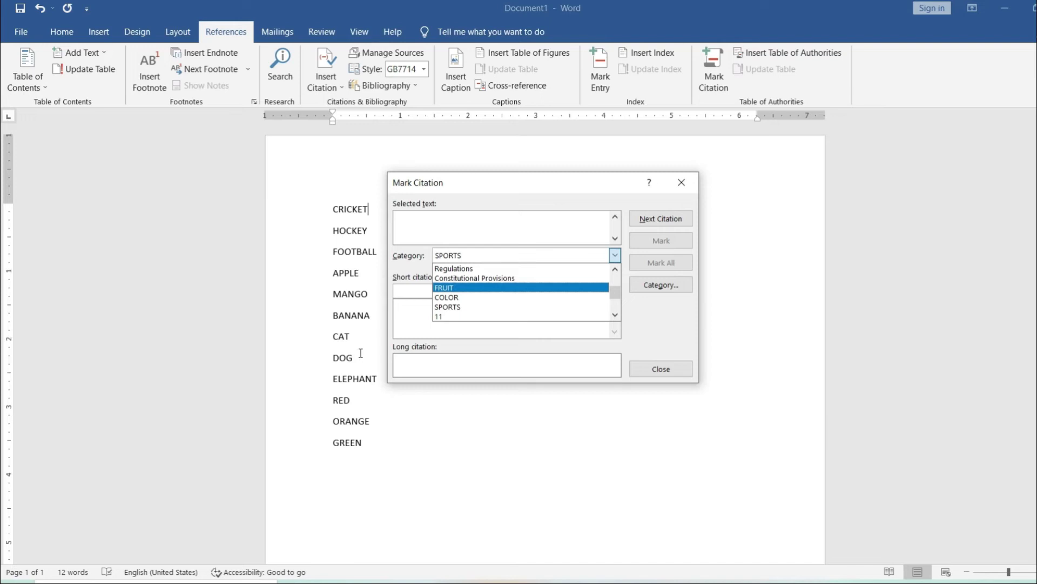
Select citation category 11, replace its name with ANIMAL, and confirm.
{"action": "left_click", "coordinate": [468, 316]}
{"action": "left_click", "coordinate": [658, 286]}
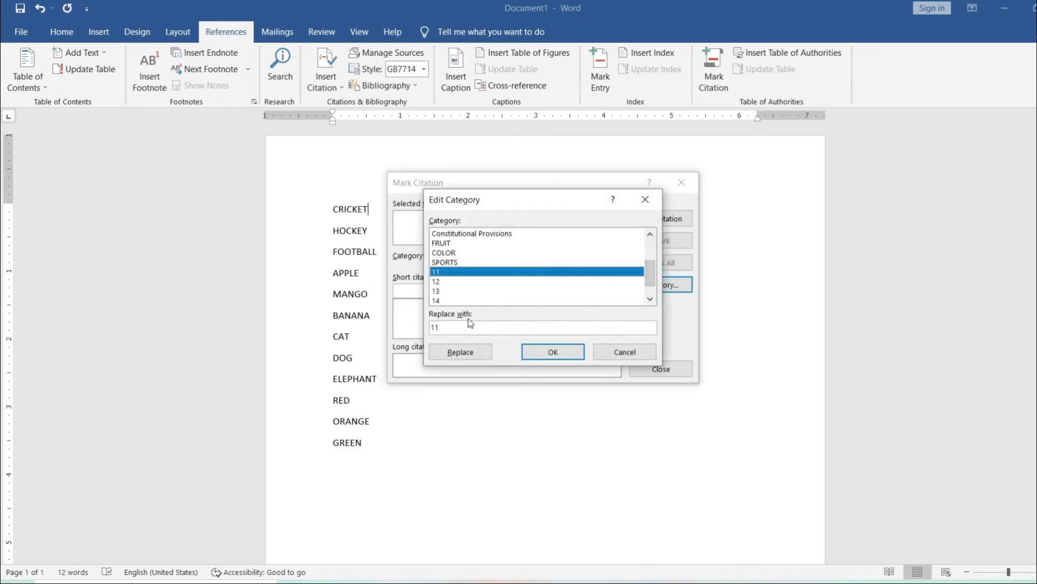
{"action": "double_click", "coordinate": [445, 328]}
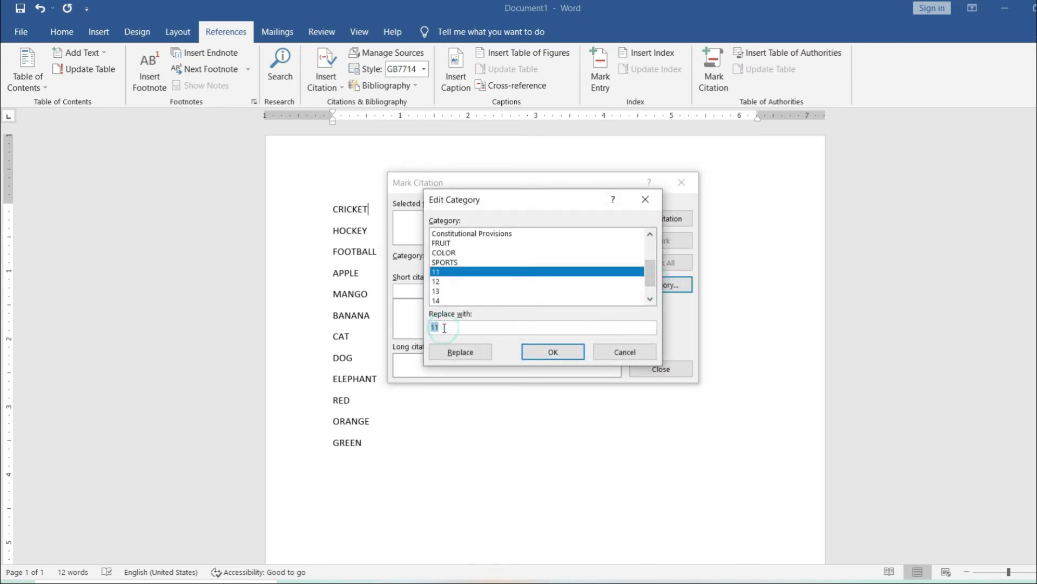
{"action": "type", "text": "ANIMAL"}
{"action": "left_click", "coordinate": [472, 354]}
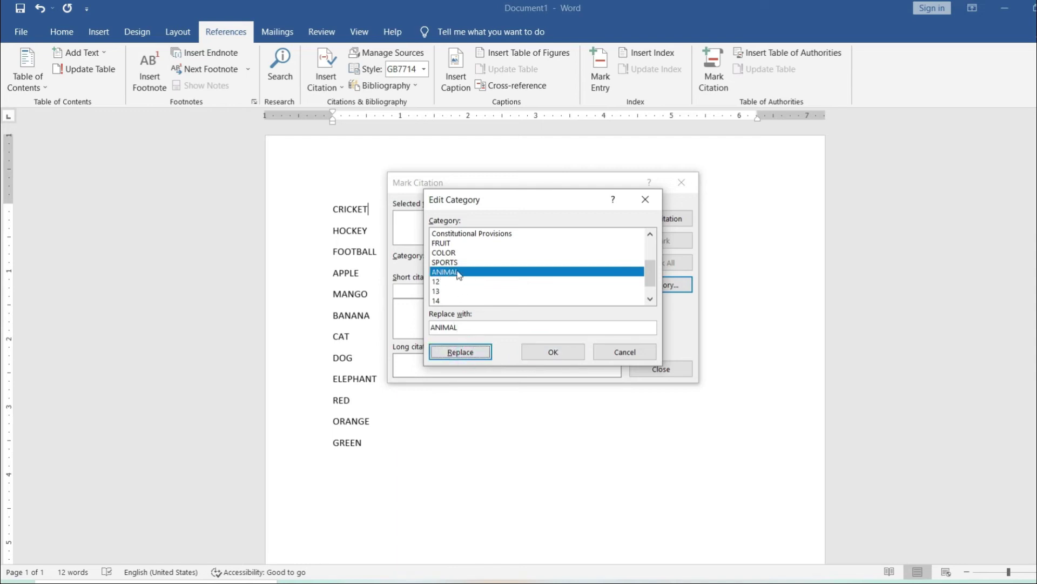
{"action": "left_click", "coordinate": [554, 352]}
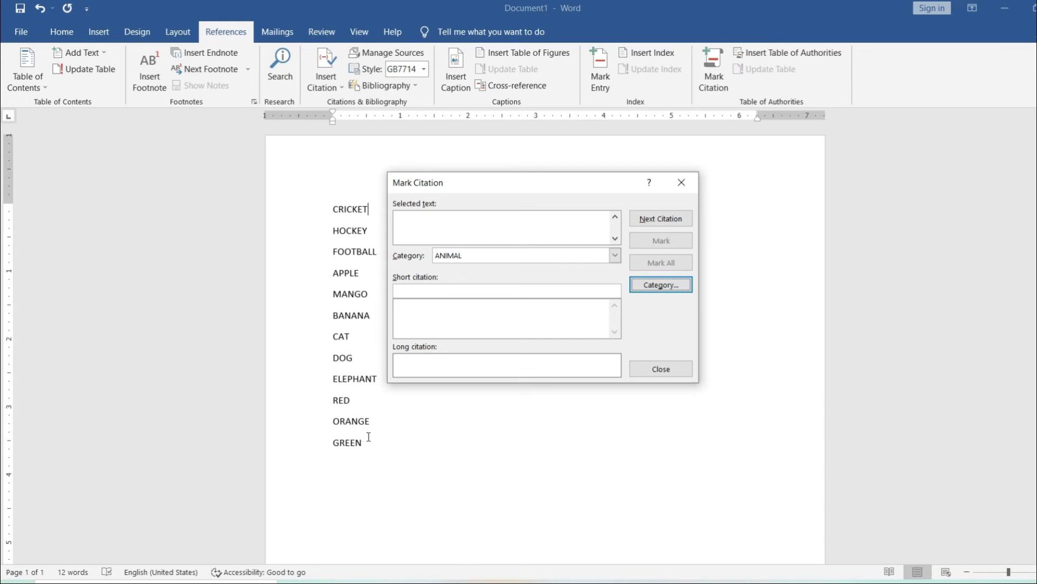
{"action": "left_click", "coordinate": [616, 255]}
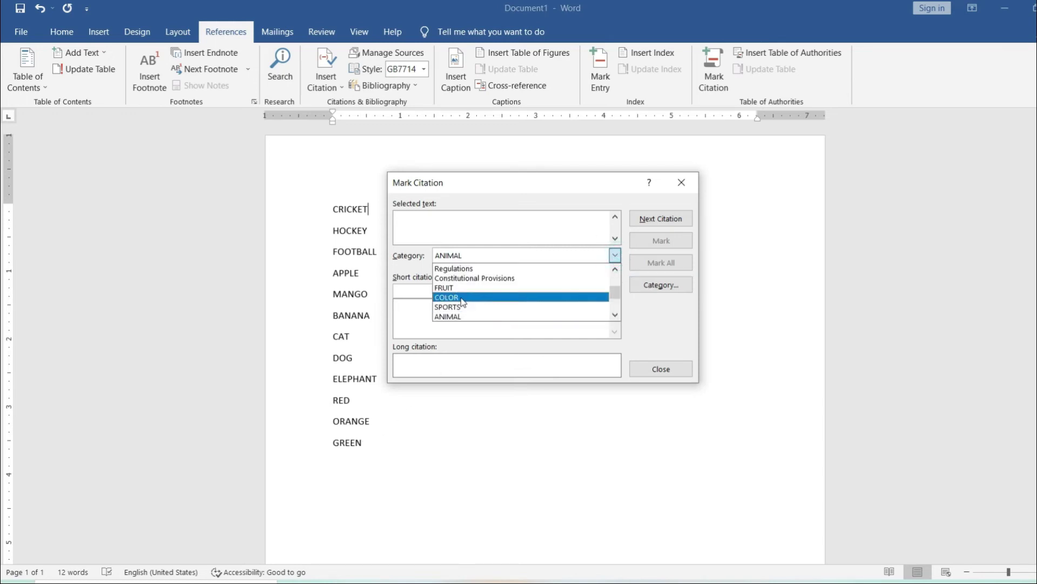
{"action": "scroll", "coordinate": [466, 304], "scroll_direction": "down", "scroll_amount": 1}
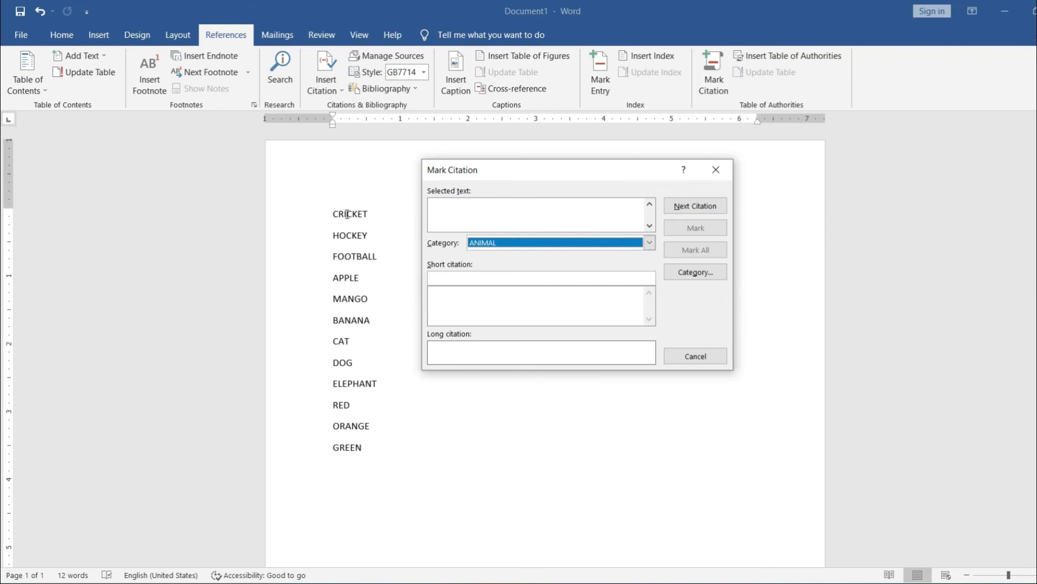
With SPORTS as the category, mark CRICKET, HOCKEY and FOOTBALL as citations.
{"action": "left_click", "coordinate": [546, 245]}
{"action": "left_click", "coordinate": [508, 285]}
{"action": "double_click", "coordinate": [353, 214]}
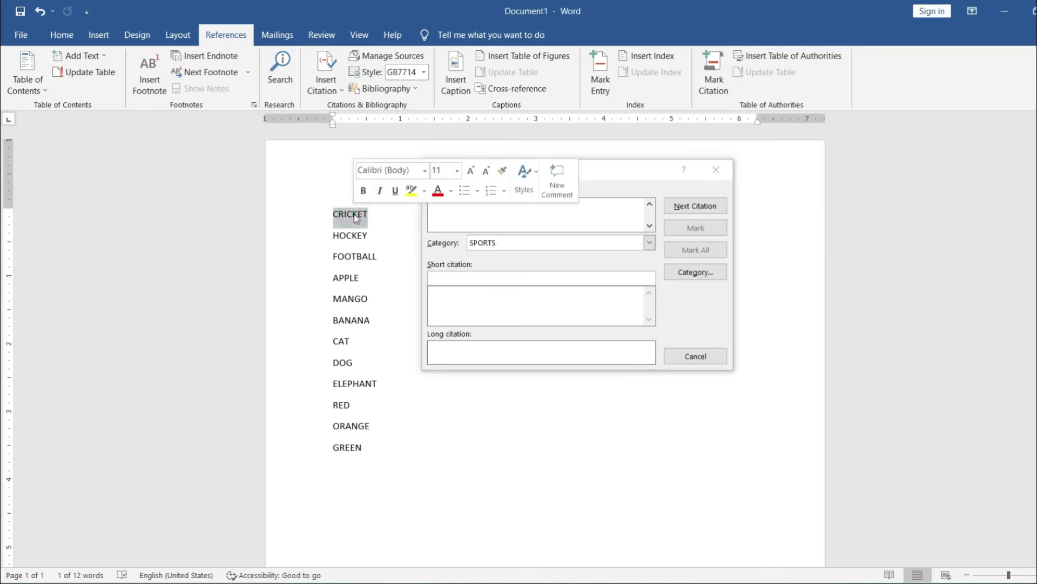
{"action": "left_click", "coordinate": [499, 298]}
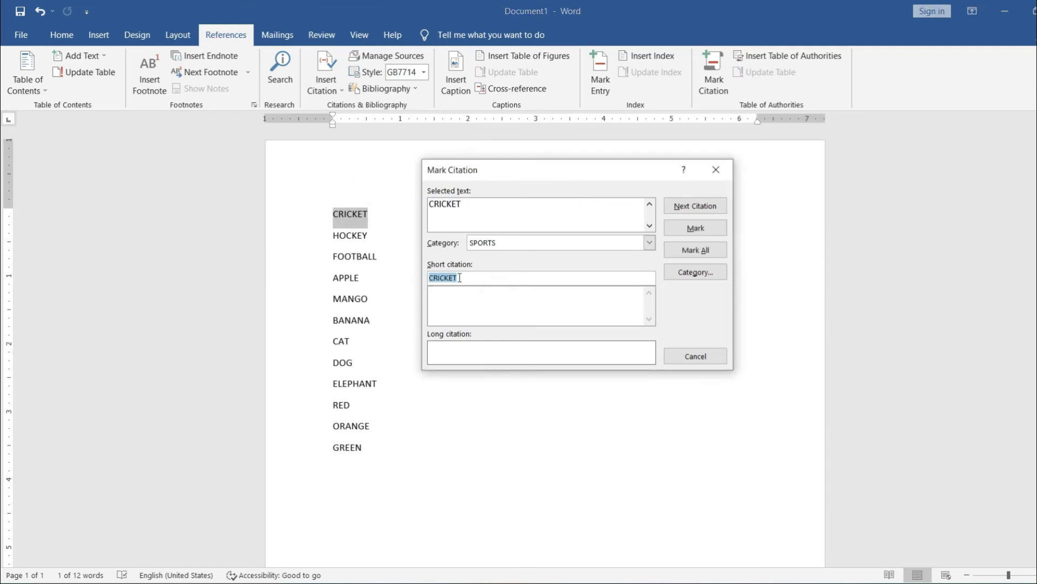
{"action": "left_click", "coordinate": [699, 229]}
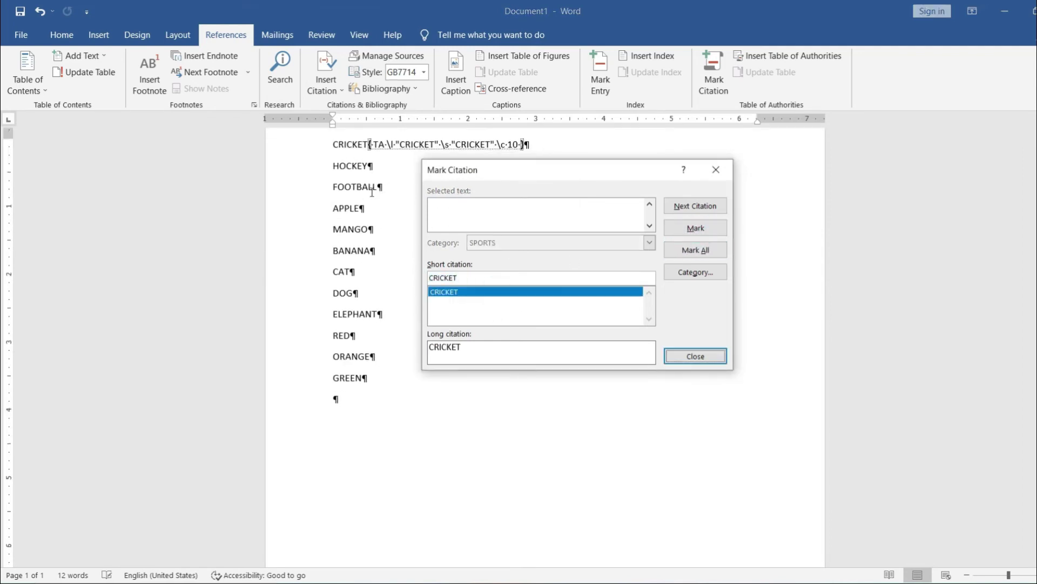
{"action": "left_click", "coordinate": [350, 163]}
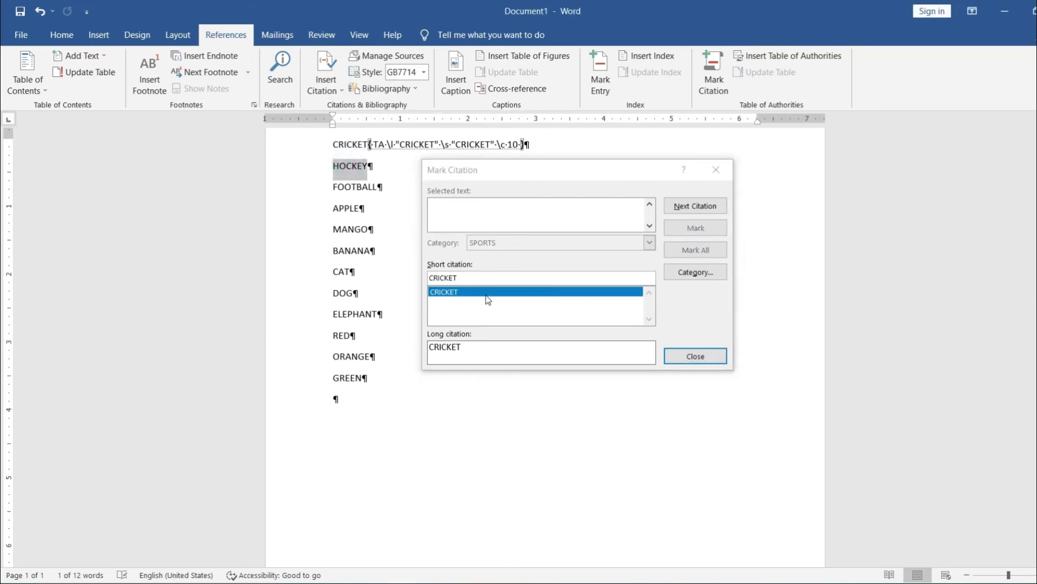
{"action": "left_click", "coordinate": [487, 297]}
{"action": "left_click", "coordinate": [703, 228]}
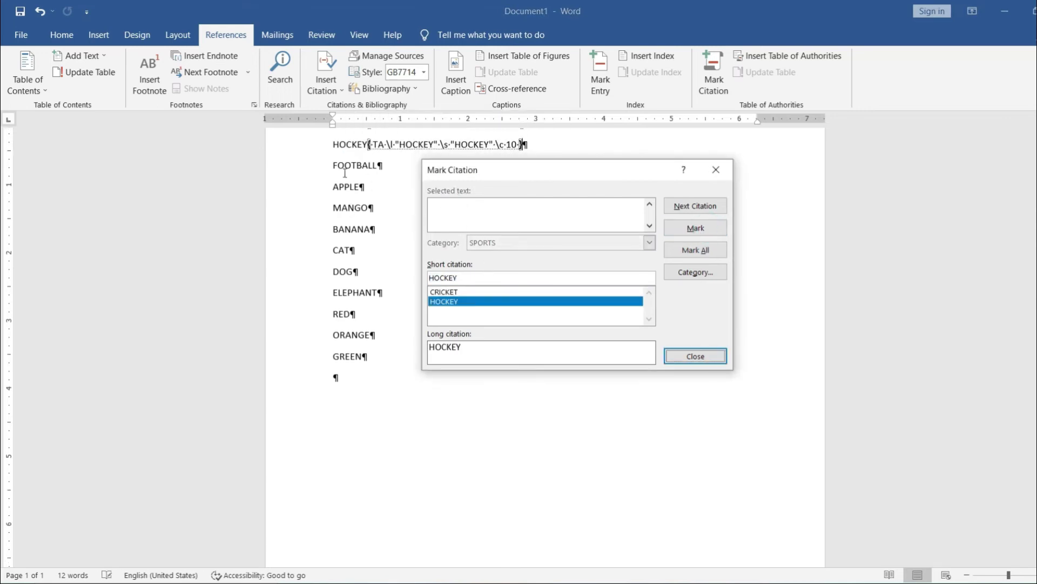
{"action": "double_click", "coordinate": [351, 165]}
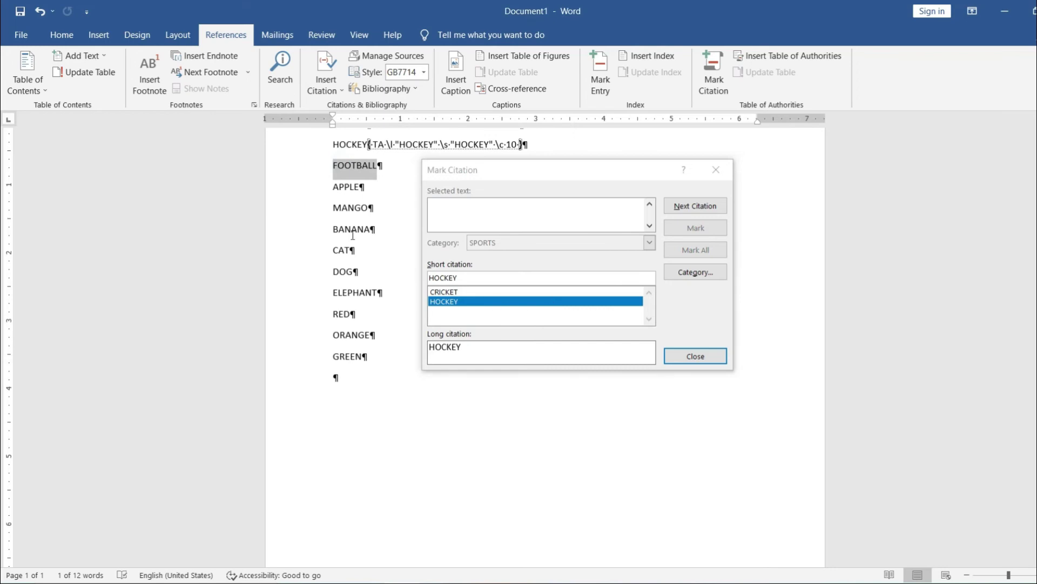
{"action": "left_click", "coordinate": [550, 319]}
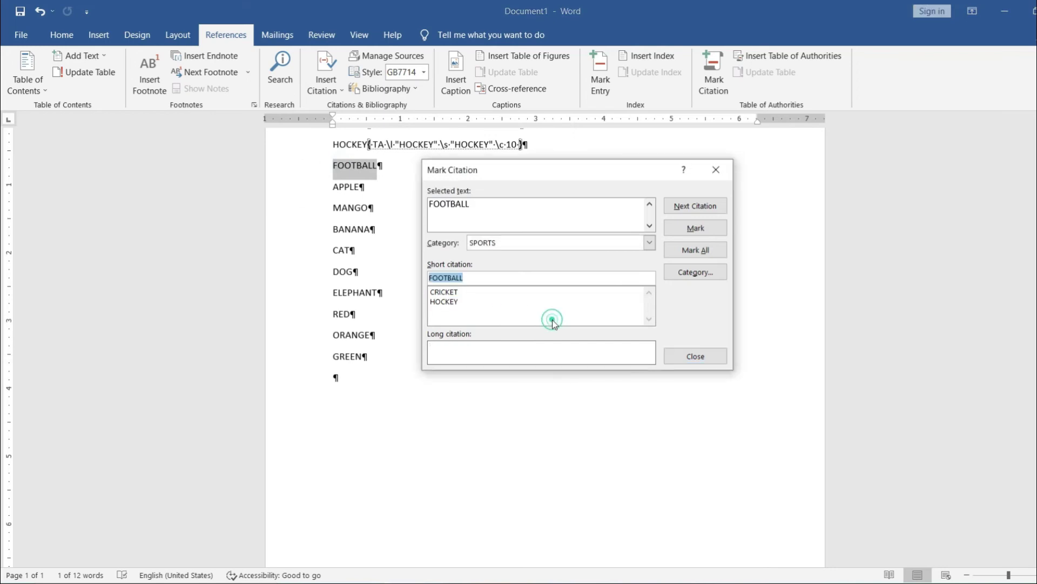
{"action": "left_click", "coordinate": [697, 229]}
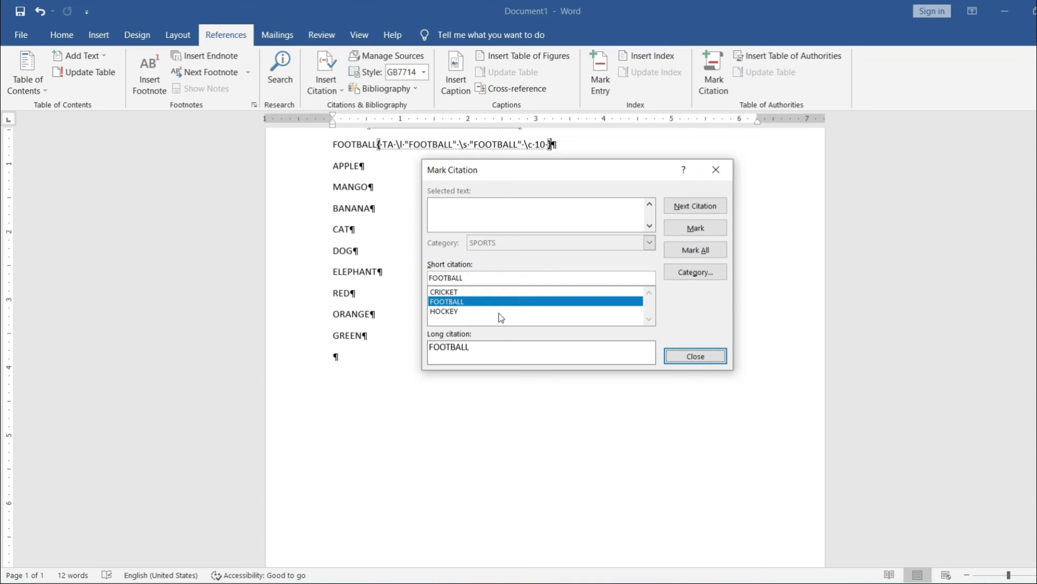
{"action": "scroll", "coordinate": [359, 230], "scroll_direction": "up", "scroll_amount": 2}
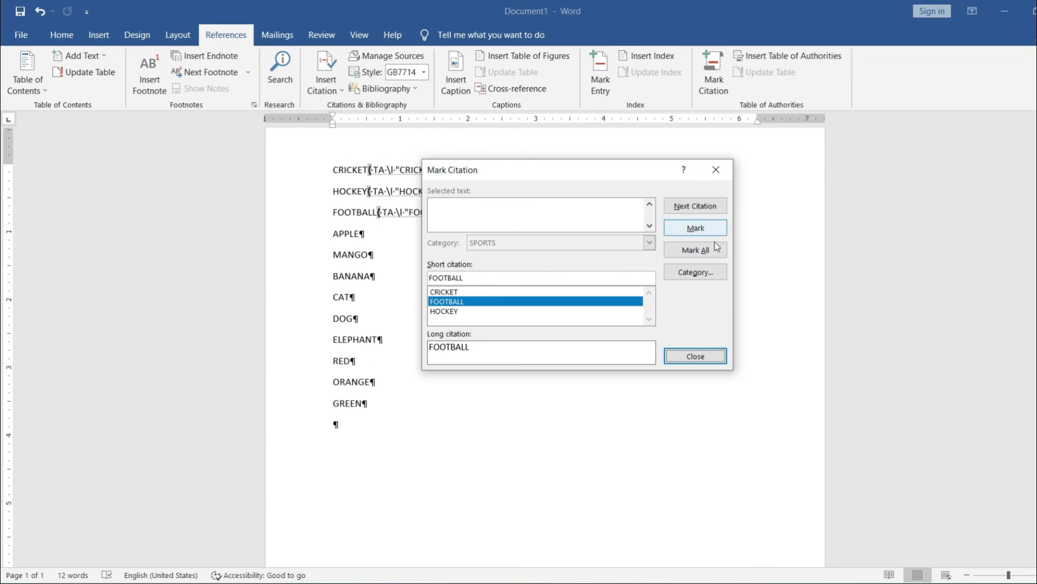
{"action": "left_click", "coordinate": [702, 357]}
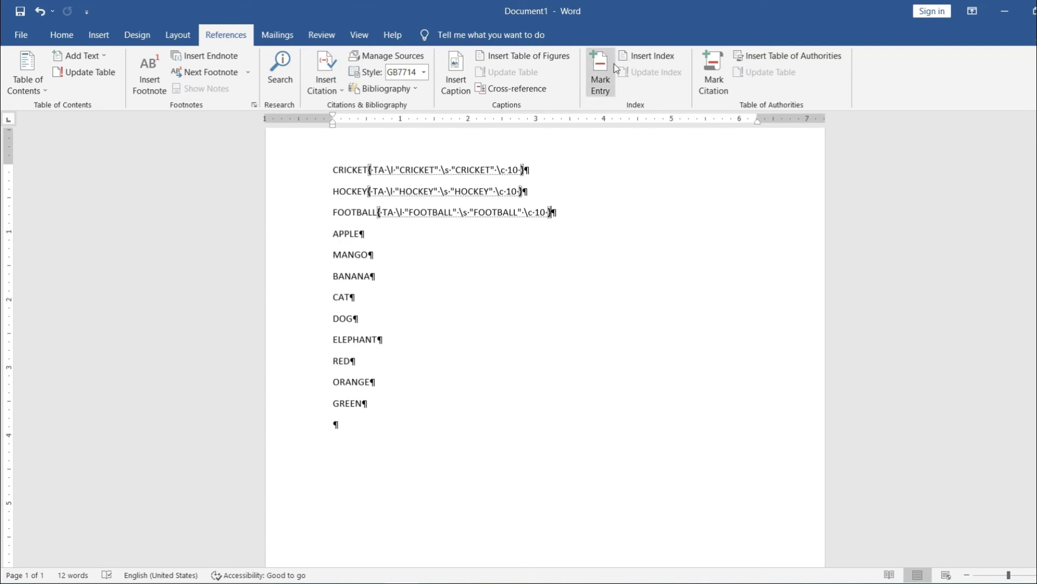
Reopen Mark Citation, choose FRUIT, and mark APPLE, MANGO and BANANA as citations.
{"action": "left_click", "coordinate": [714, 71]}
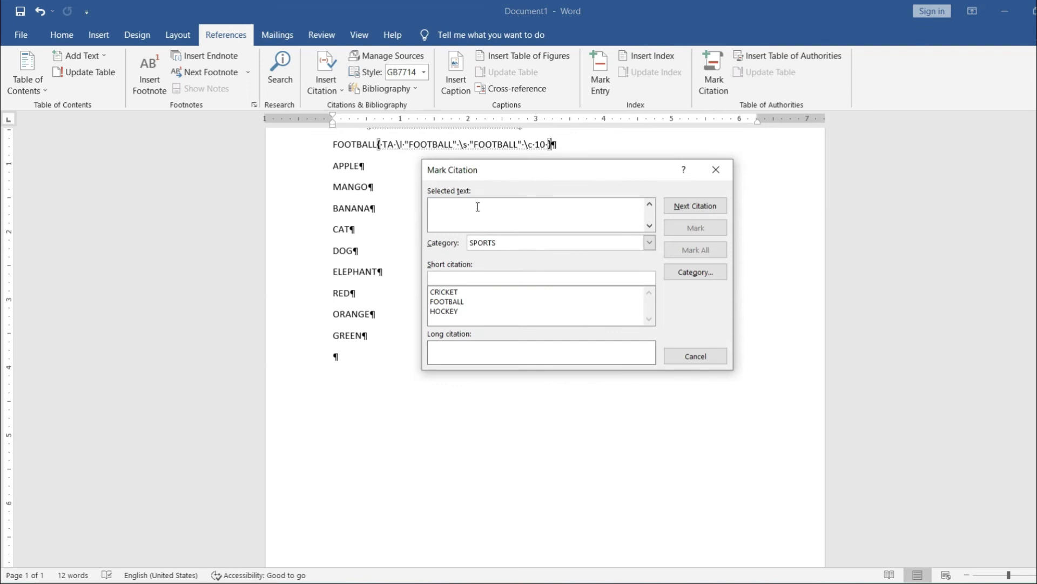
{"action": "left_click", "coordinate": [542, 242]}
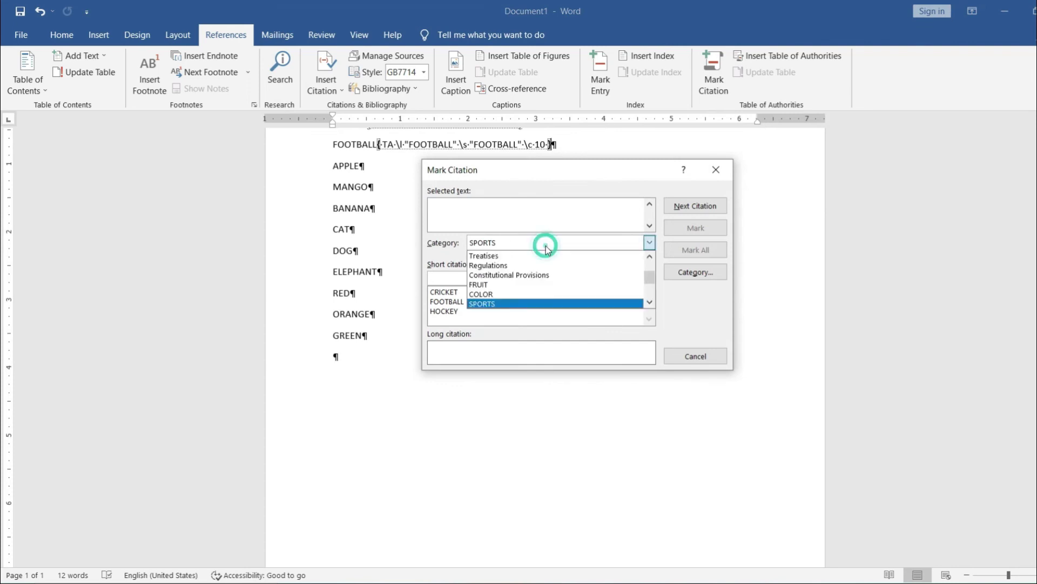
{"action": "left_click", "coordinate": [525, 286]}
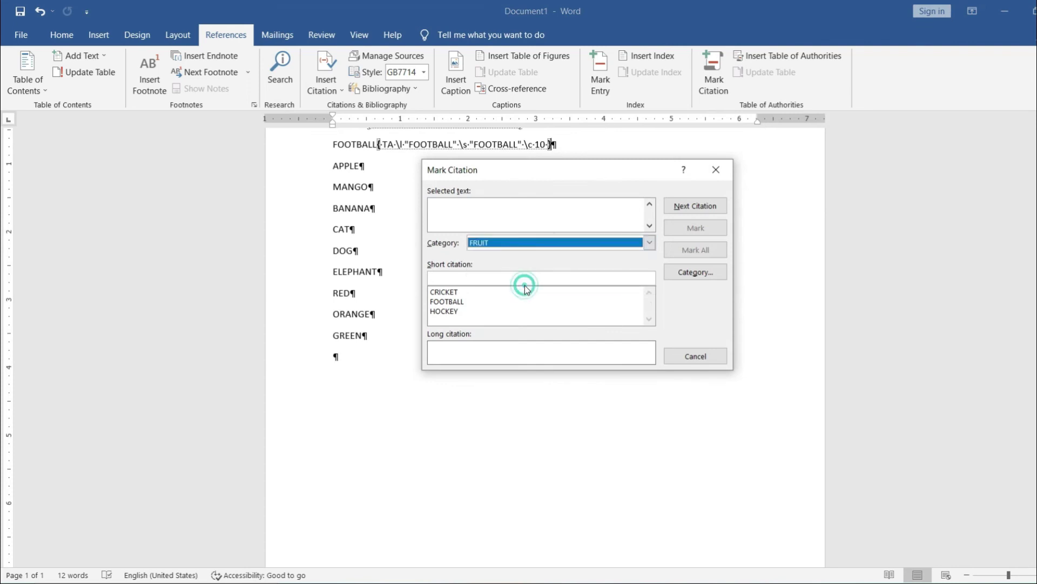
{"action": "double_click", "coordinate": [342, 167]}
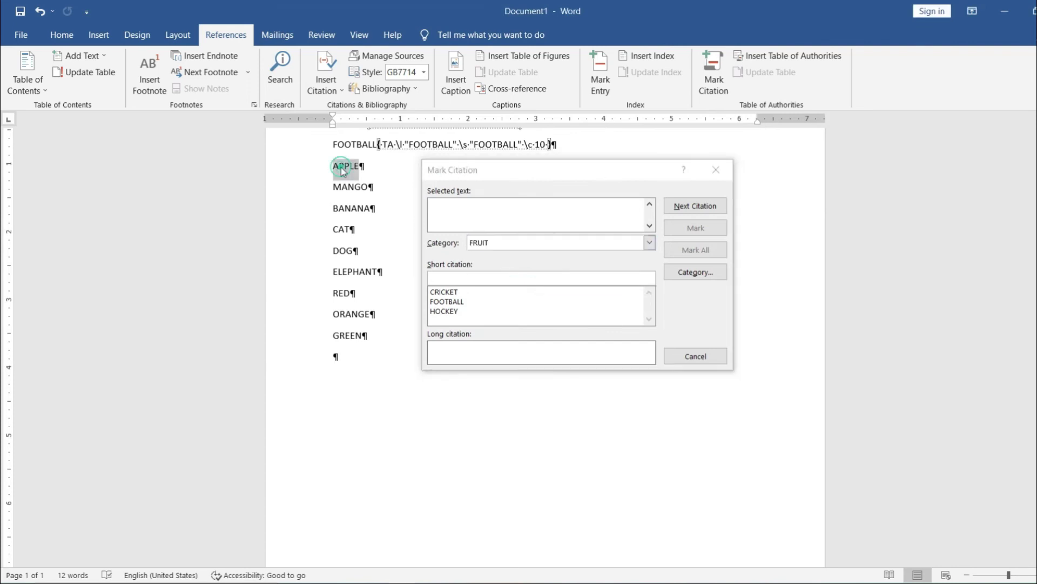
{"action": "left_click", "coordinate": [504, 265]}
{"action": "left_click", "coordinate": [706, 227]}
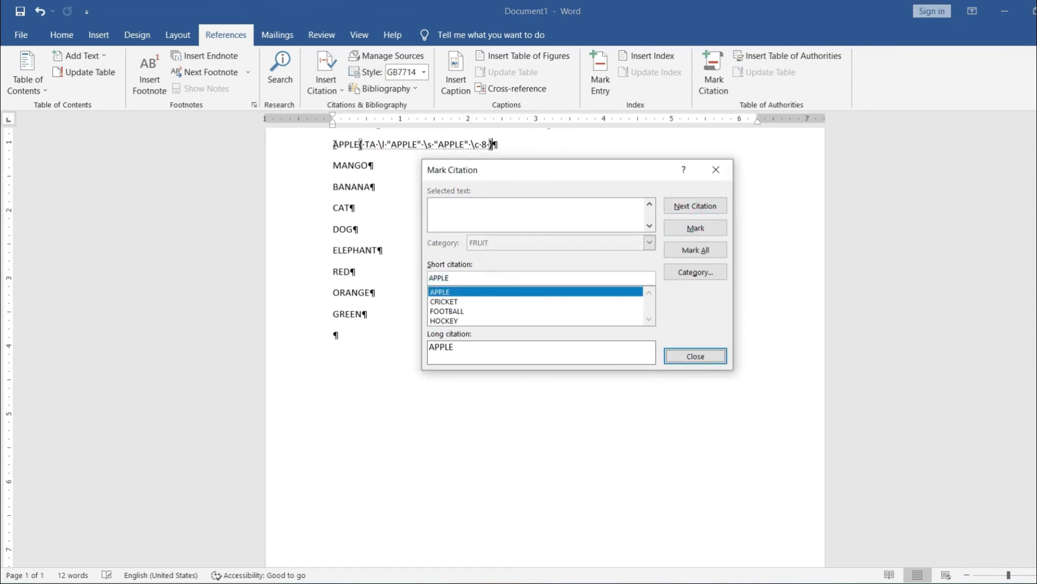
{"action": "double_click", "coordinate": [350, 163]}
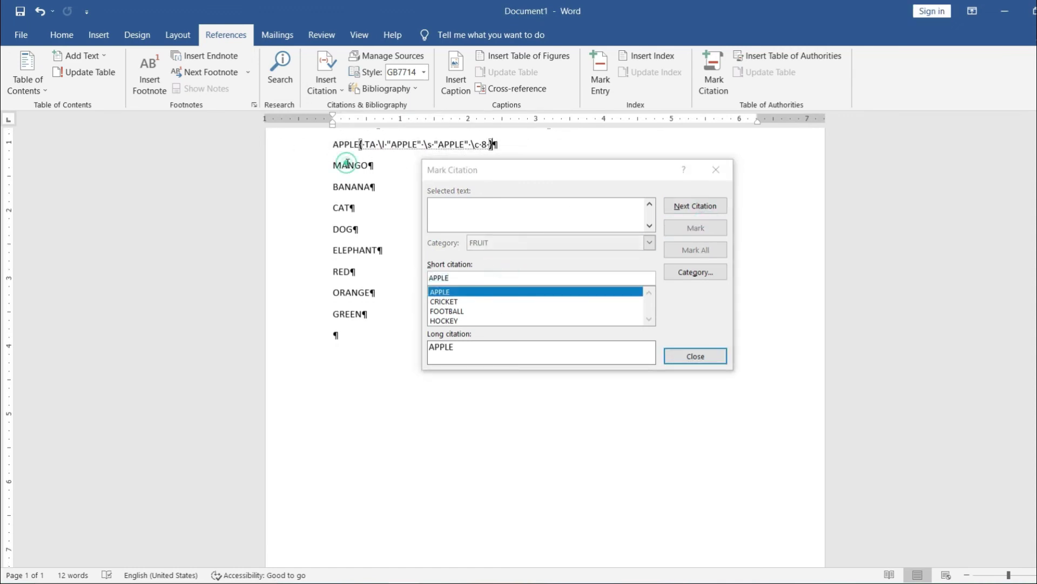
{"action": "left_click", "coordinate": [512, 262]}
{"action": "left_click", "coordinate": [696, 227]}
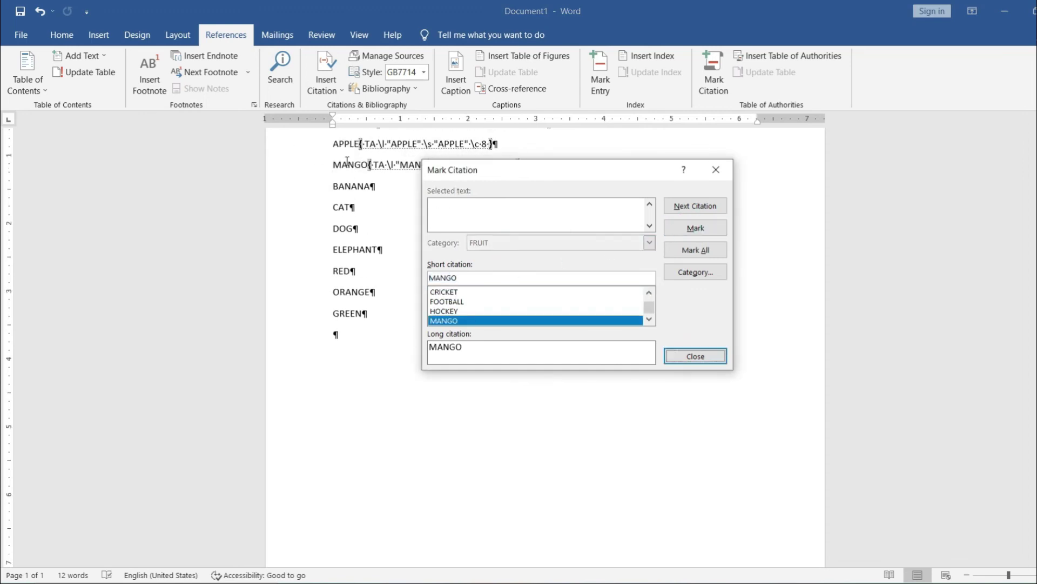
{"action": "double_click", "coordinate": [348, 234]}
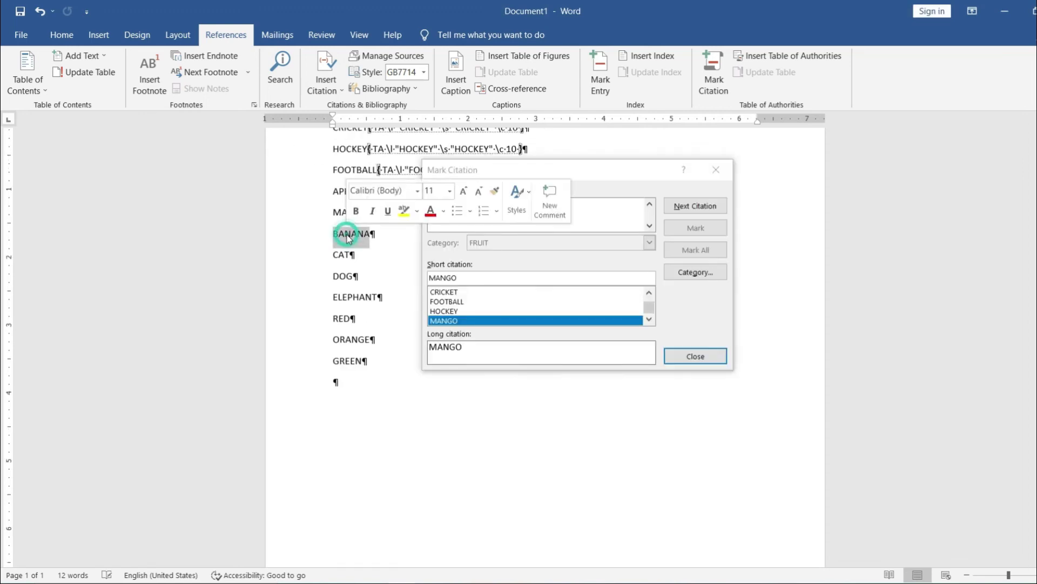
{"action": "left_click", "coordinate": [528, 272]}
{"action": "left_click", "coordinate": [694, 228]}
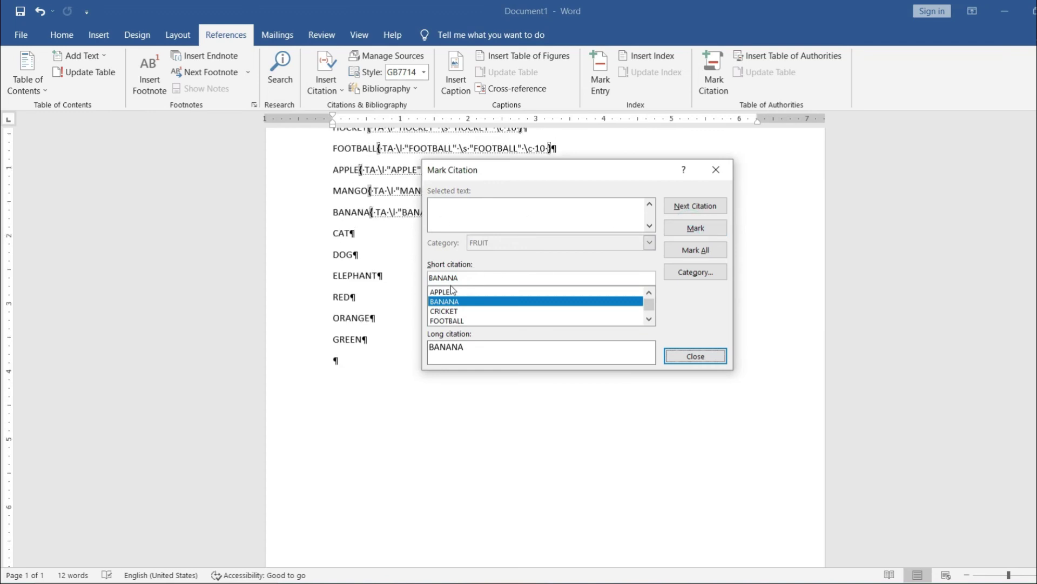
{"action": "left_click", "coordinate": [695, 356]}
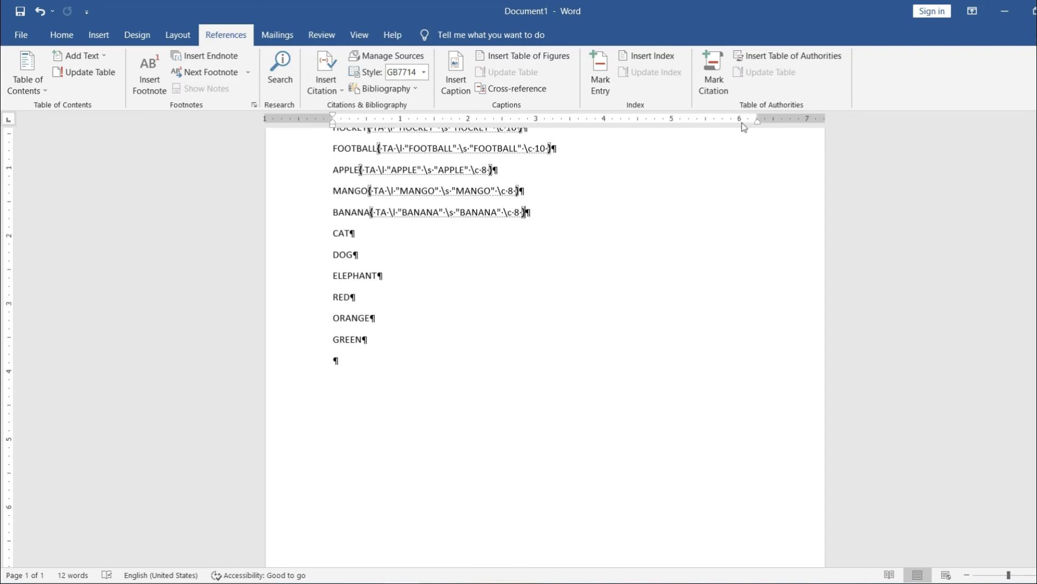
Reopen Mark Citation, choose the ANIMAL category, and mark CAT.
{"action": "left_click", "coordinate": [713, 73]}
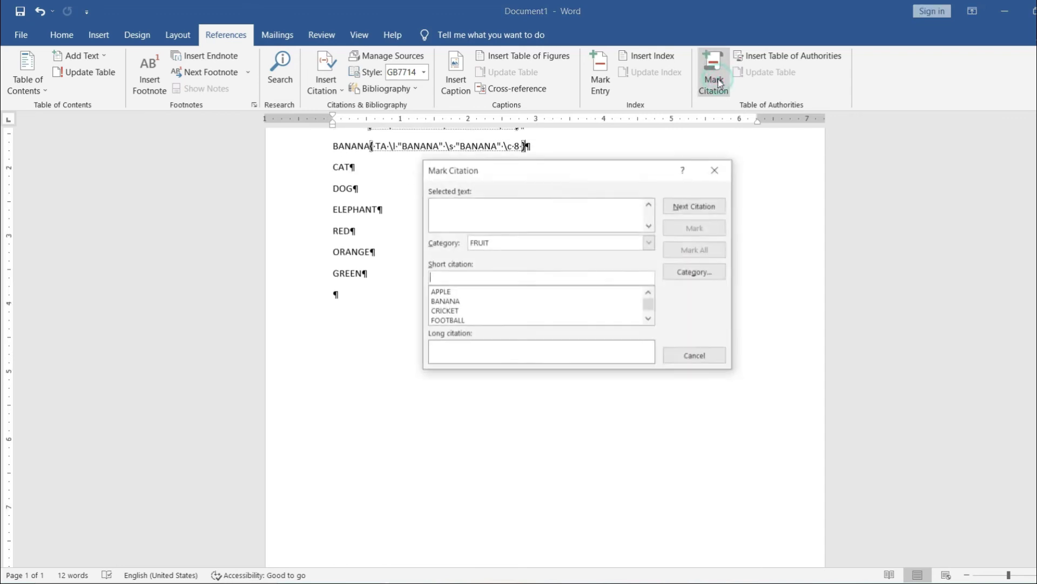
{"action": "left_click", "coordinate": [528, 244]}
{"action": "scroll", "coordinate": [521, 293], "scroll_direction": "down", "scroll_amount": 1}
{"action": "left_click", "coordinate": [489, 304]}
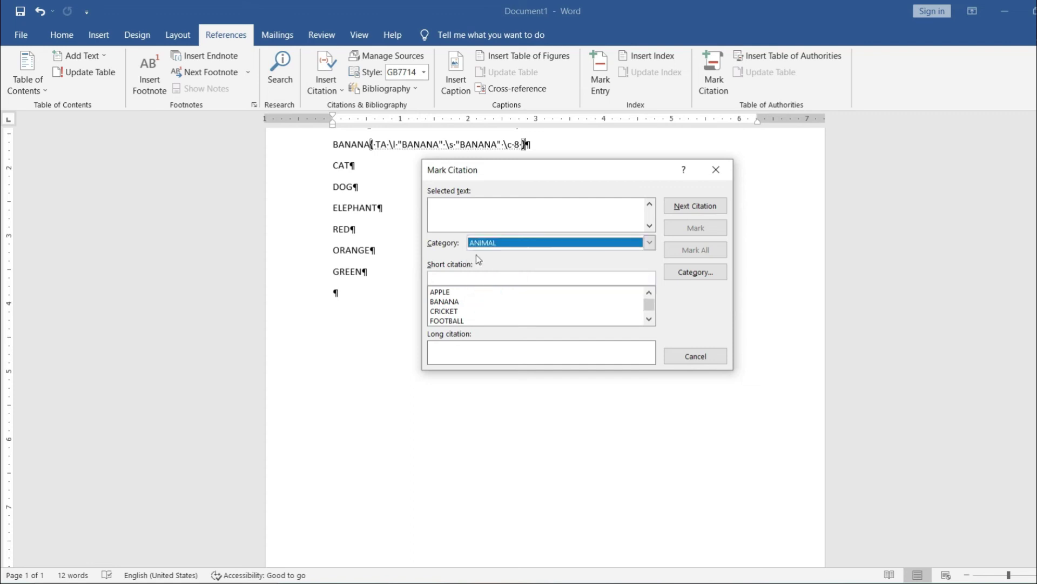
{"action": "double_click", "coordinate": [341, 165]}
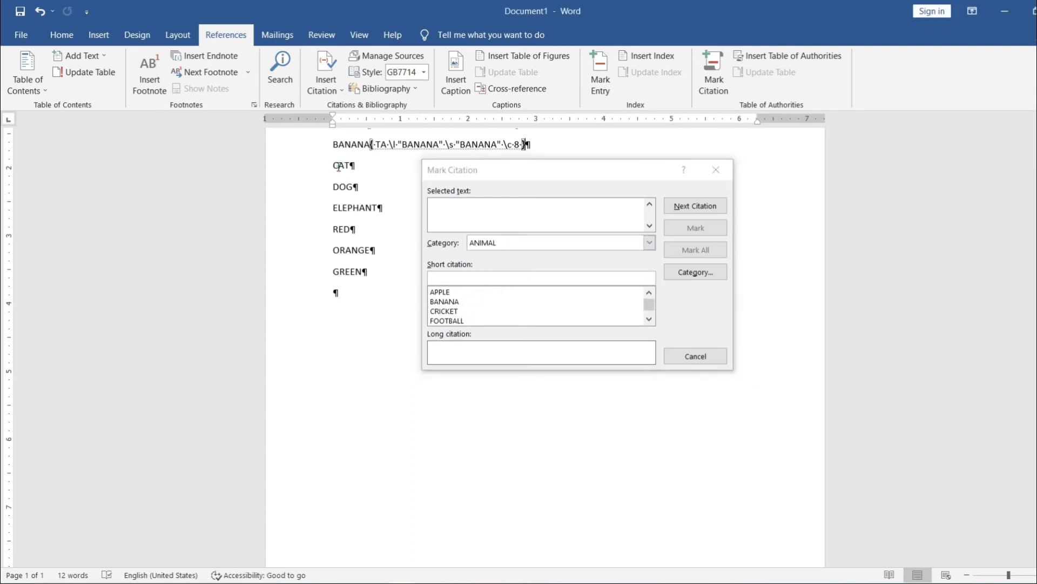
{"action": "left_click", "coordinate": [489, 216]}
{"action": "left_click", "coordinate": [702, 230]}
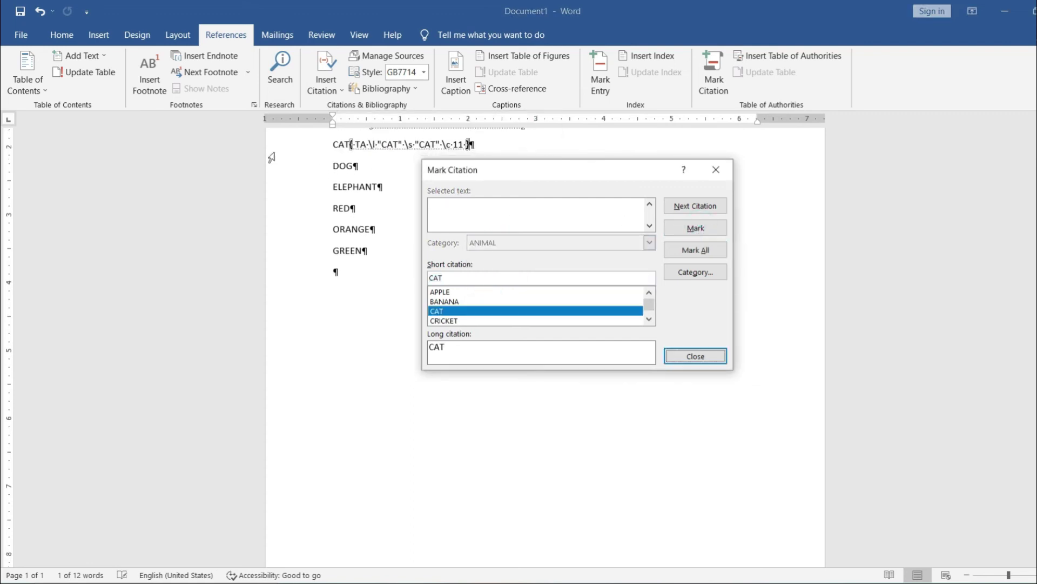
Mark DOG and ELEPHANT as ANIMAL citations.
{"action": "double_click", "coordinate": [341, 166]}
{"action": "left_click", "coordinate": [545, 219]}
{"action": "left_click", "coordinate": [696, 227]}
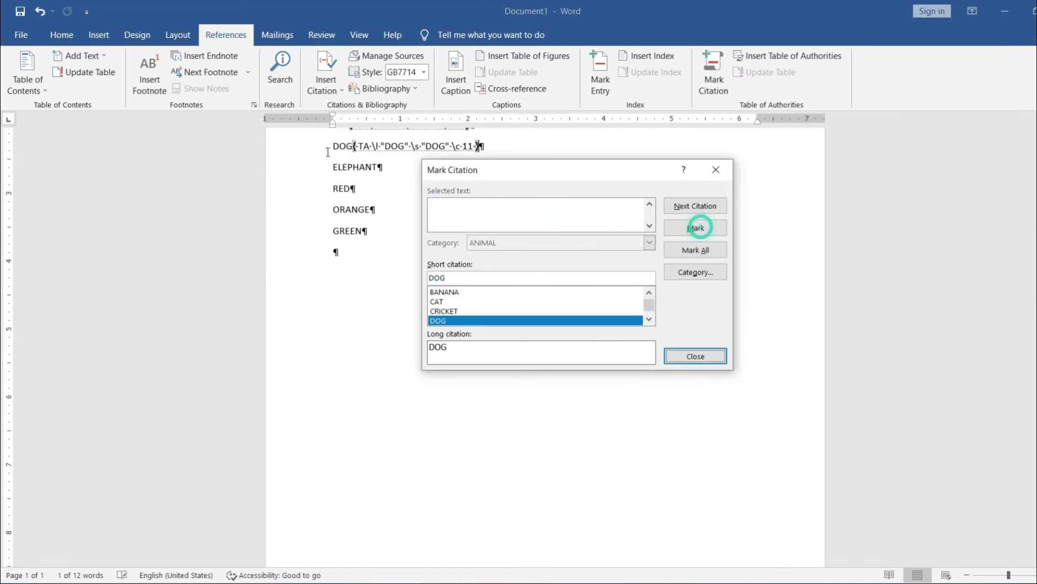
{"action": "left_click", "coordinate": [350, 158]}
{"action": "double_click", "coordinate": [348, 165]}
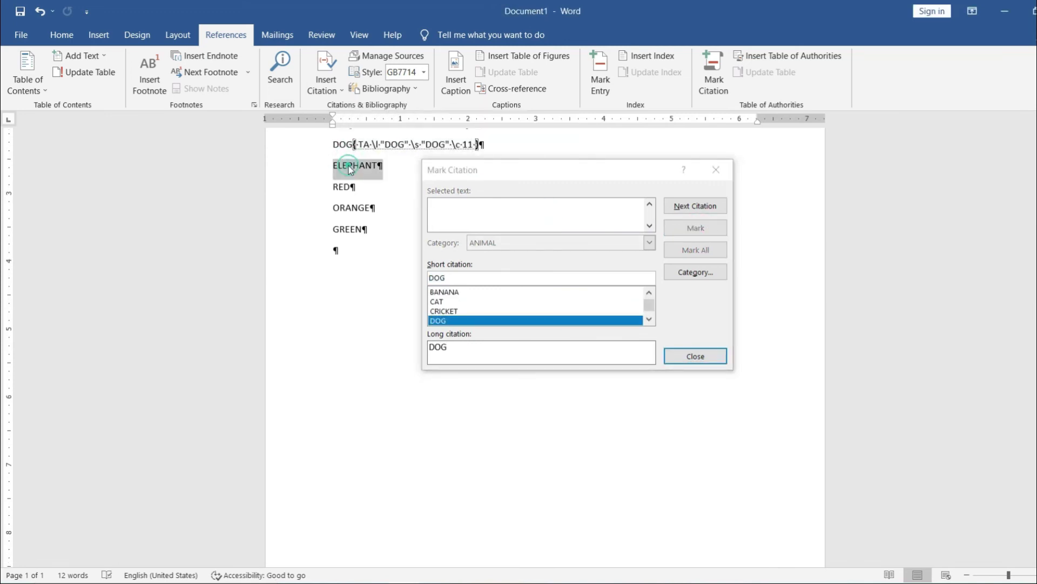
{"action": "left_click", "coordinate": [614, 222]}
{"action": "left_click", "coordinate": [697, 228]}
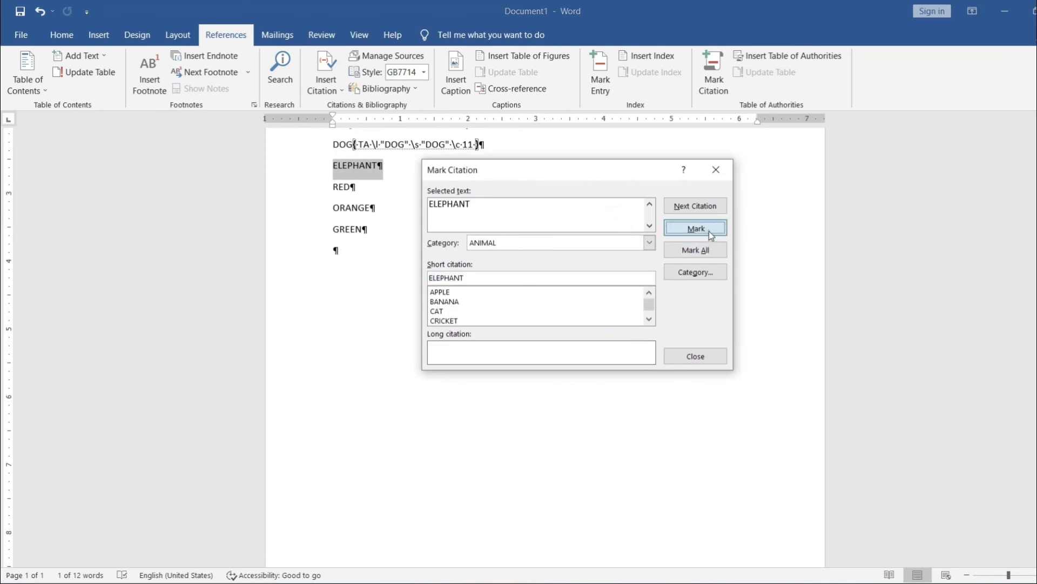
{"action": "scroll", "coordinate": [337, 224], "scroll_direction": "up", "scroll_amount": 2}
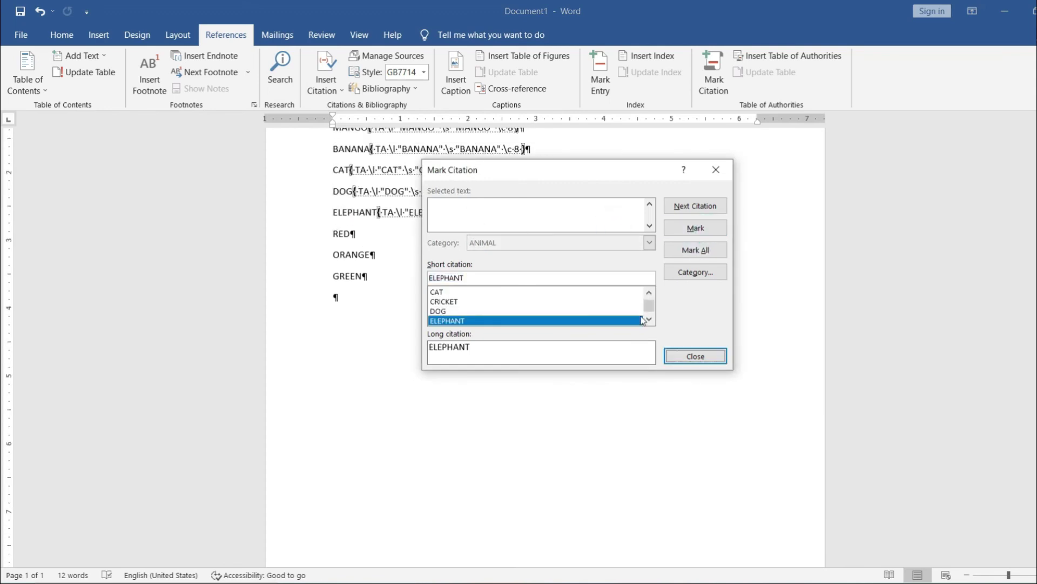
{"action": "left_click", "coordinate": [695, 356]}
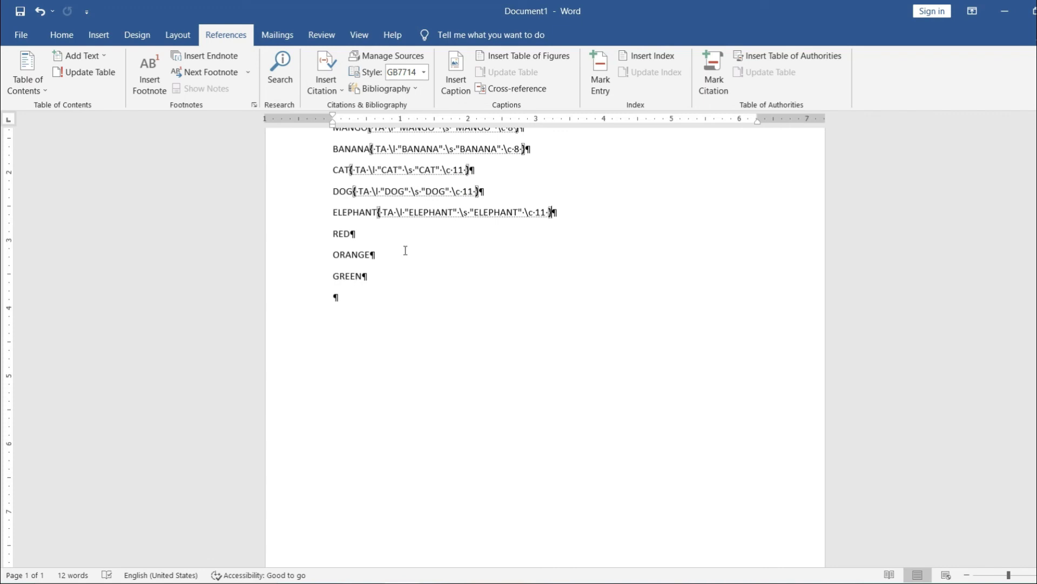
{"action": "left_click", "coordinate": [728, 80]}
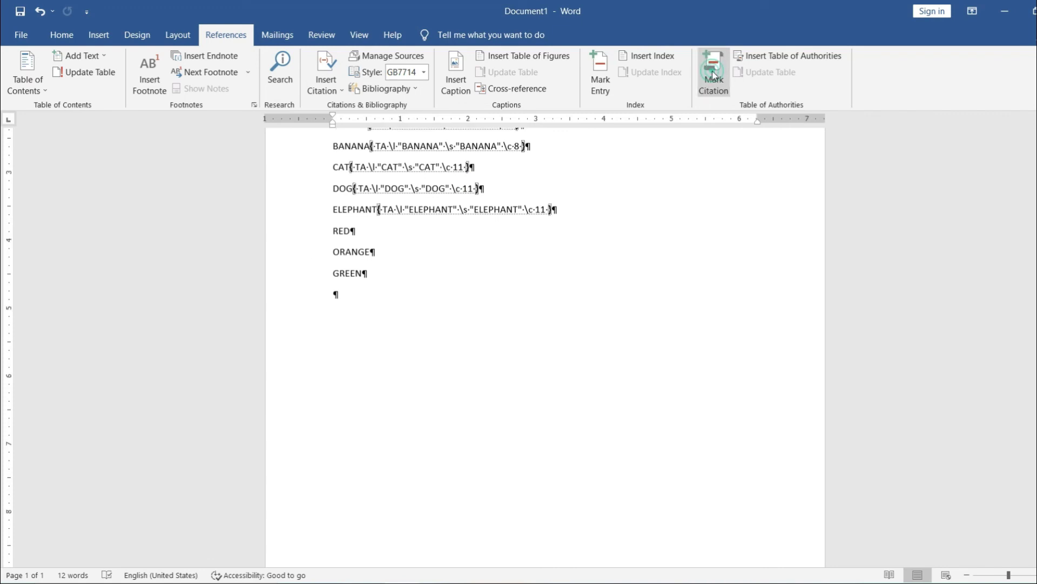
Choose COLOR as the category and mark RED, ORANGE and GREEN as citations.
{"action": "left_click", "coordinate": [649, 243]}
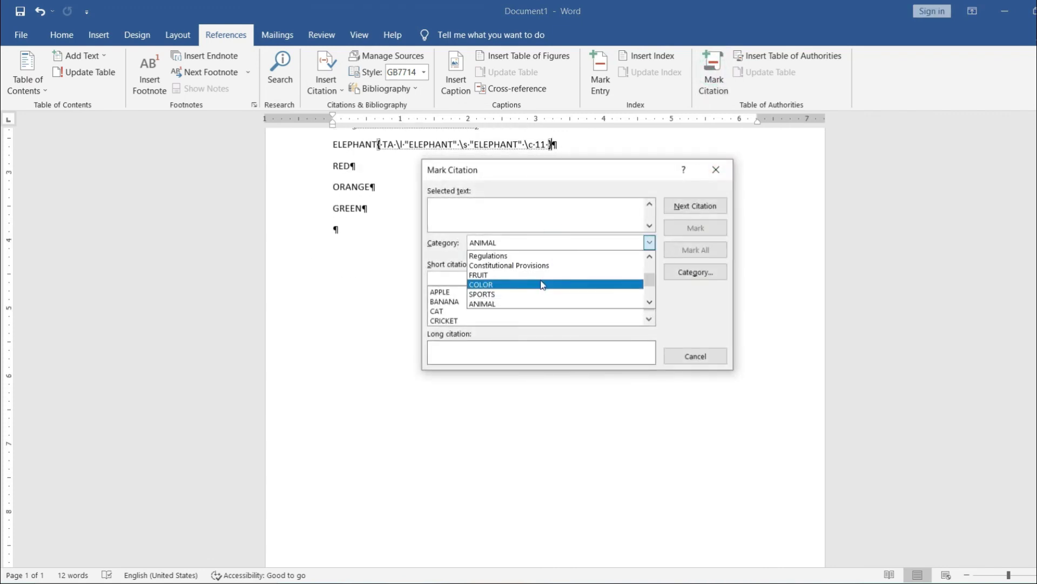
{"action": "left_click", "coordinate": [527, 284]}
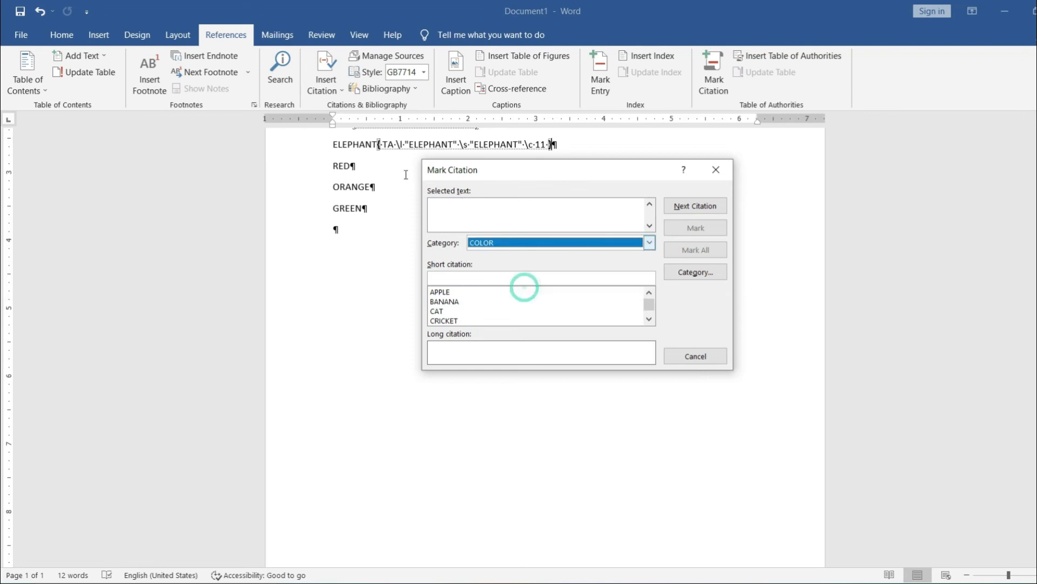
{"action": "double_click", "coordinate": [341, 166]}
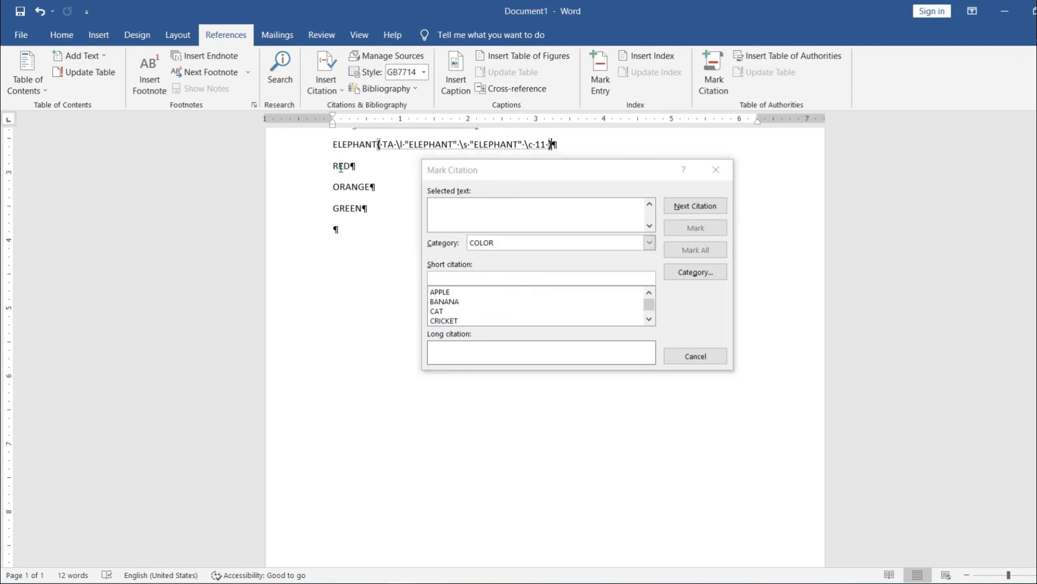
{"action": "left_click", "coordinate": [559, 243]}
{"action": "left_click", "coordinate": [709, 230]}
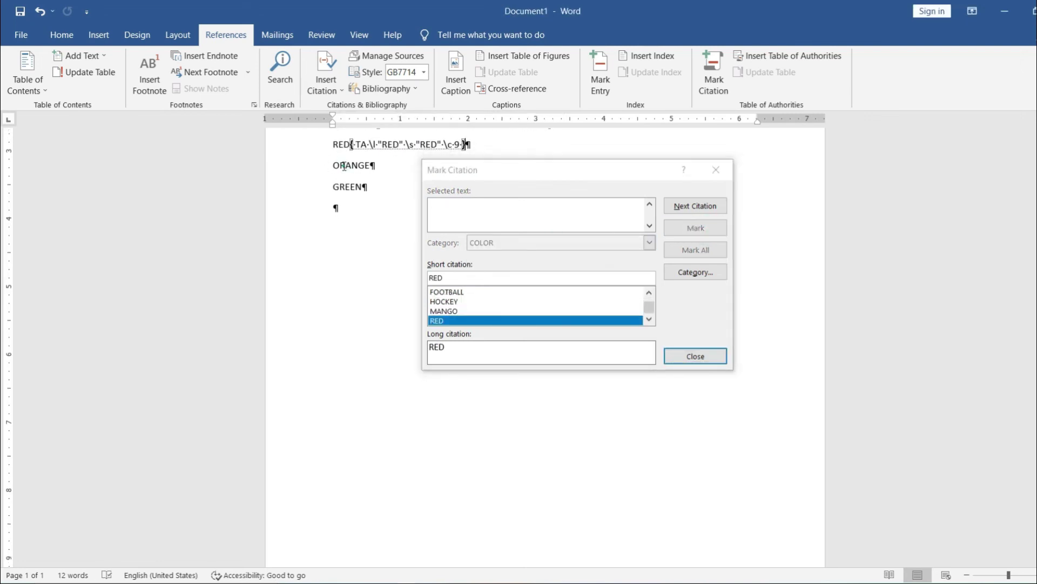
{"action": "double_click", "coordinate": [344, 166]}
{"action": "left_click", "coordinate": [549, 258]}
{"action": "left_click", "coordinate": [693, 230]}
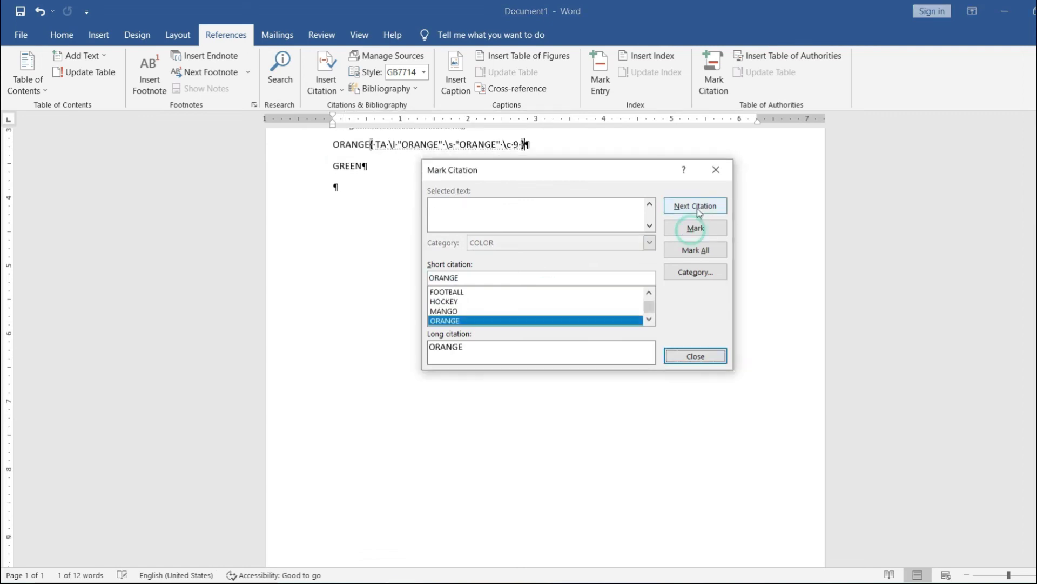
{"action": "double_click", "coordinate": [338, 166]}
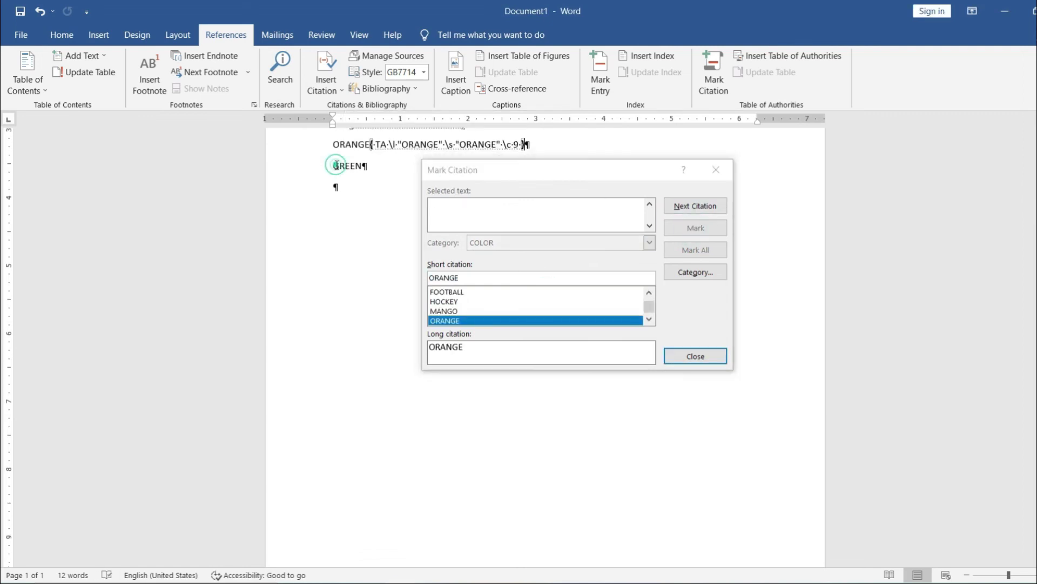
{"action": "left_click", "coordinate": [521, 266]}
{"action": "left_click", "coordinate": [696, 227]}
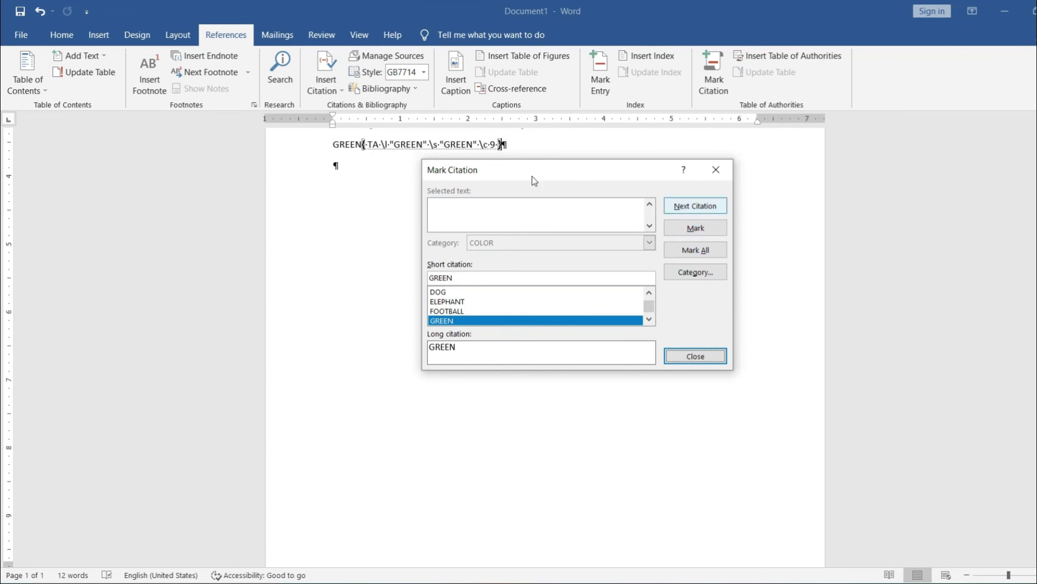
{"action": "left_click", "coordinate": [695, 356]}
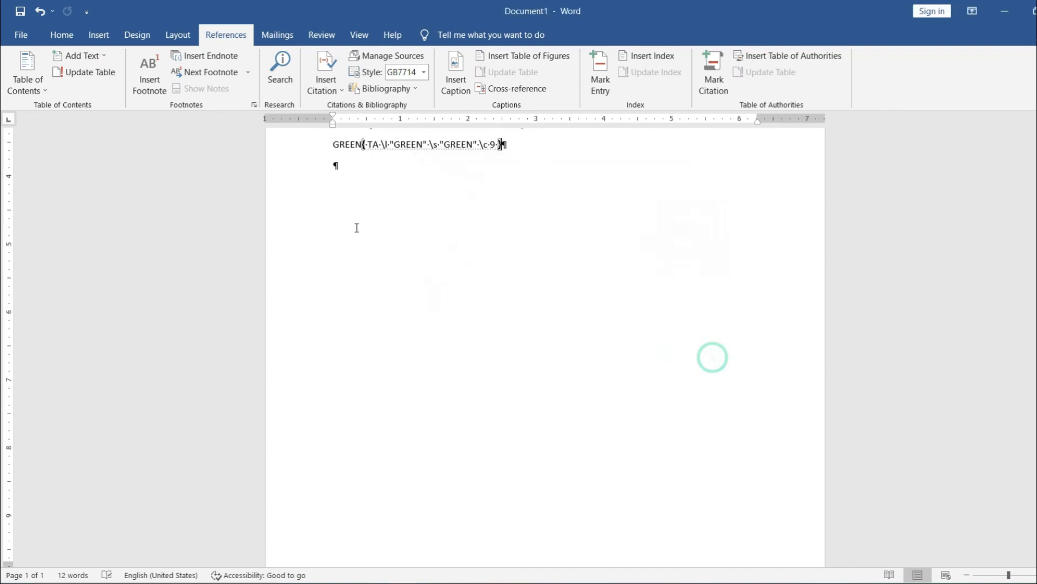
{"action": "scroll", "coordinate": [356, 225], "scroll_direction": "up", "scroll_amount": 5}
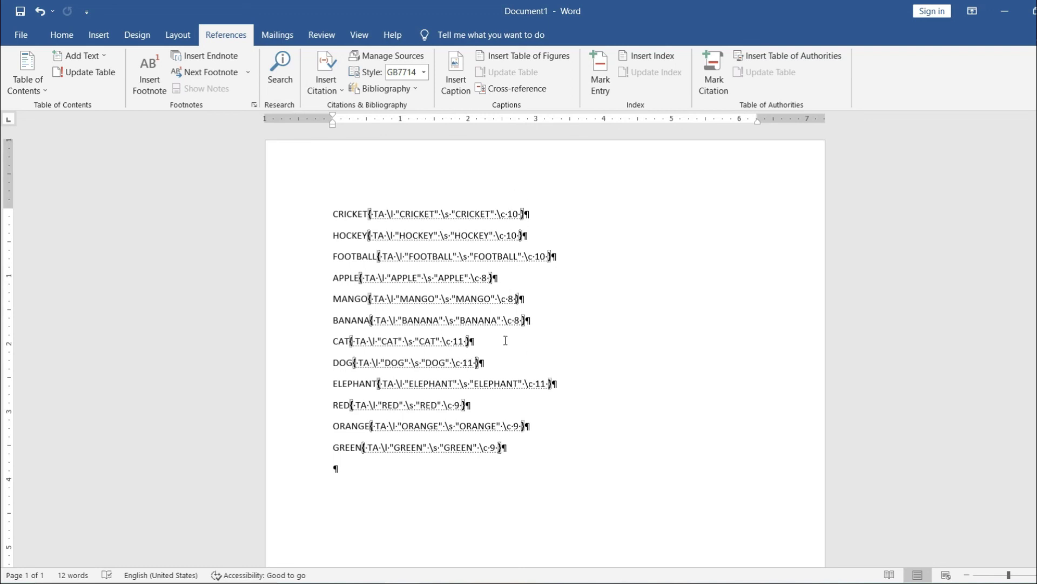
Turn off Show/Hide ¶ and set the insertion point below GREEN.
{"action": "left_click", "coordinate": [61, 35]}
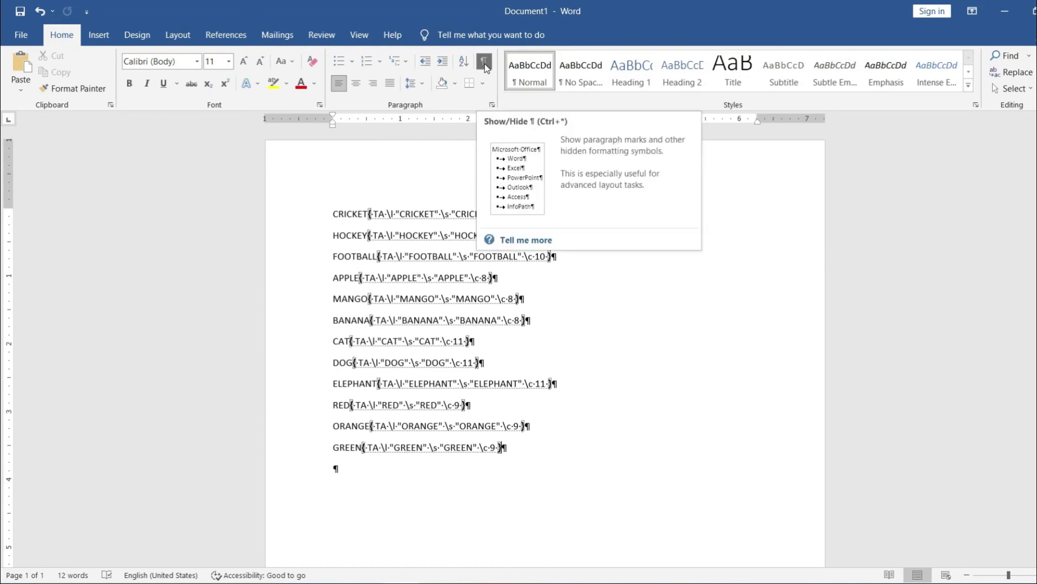
{"action": "left_click", "coordinate": [485, 63]}
{"action": "left_click", "coordinate": [235, 37]}
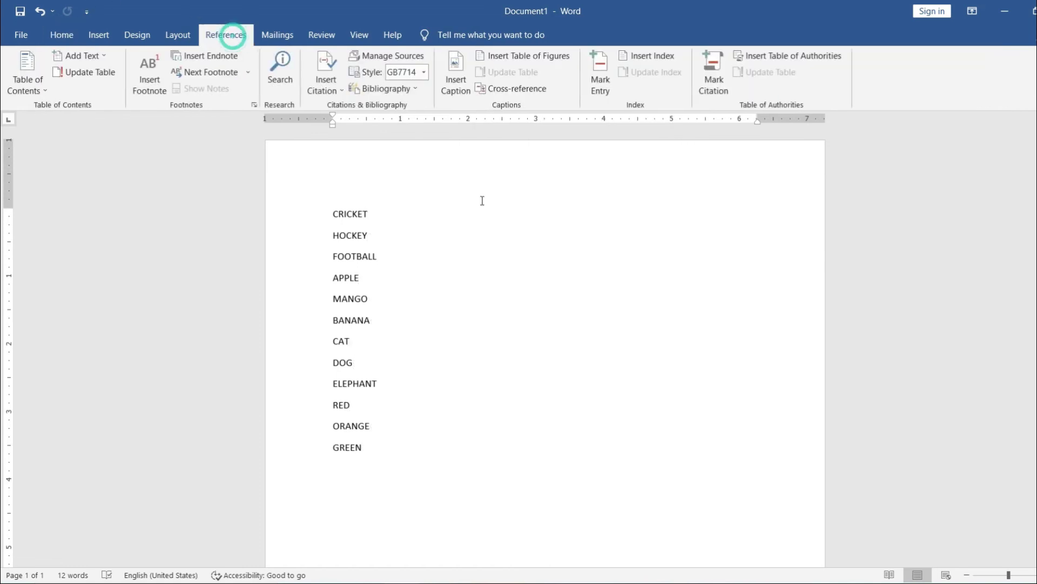
{"action": "left_click", "coordinate": [371, 455]}
Preview the Classic, Distinctive and Formal formats, then insert the Table of Authorities using From template.
{"action": "left_click", "coordinate": [807, 58]}
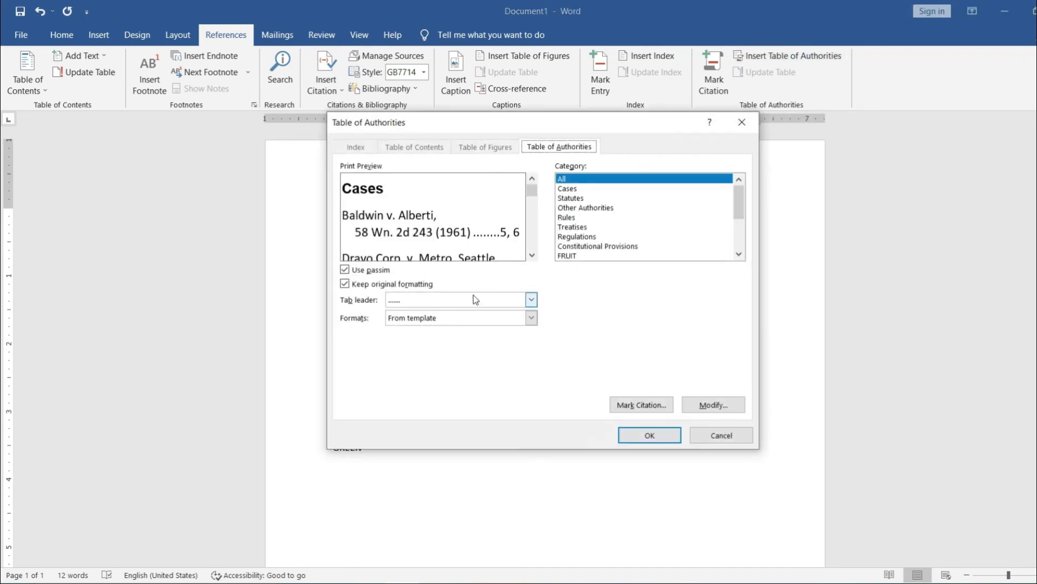
{"action": "left_click", "coordinate": [401, 315]}
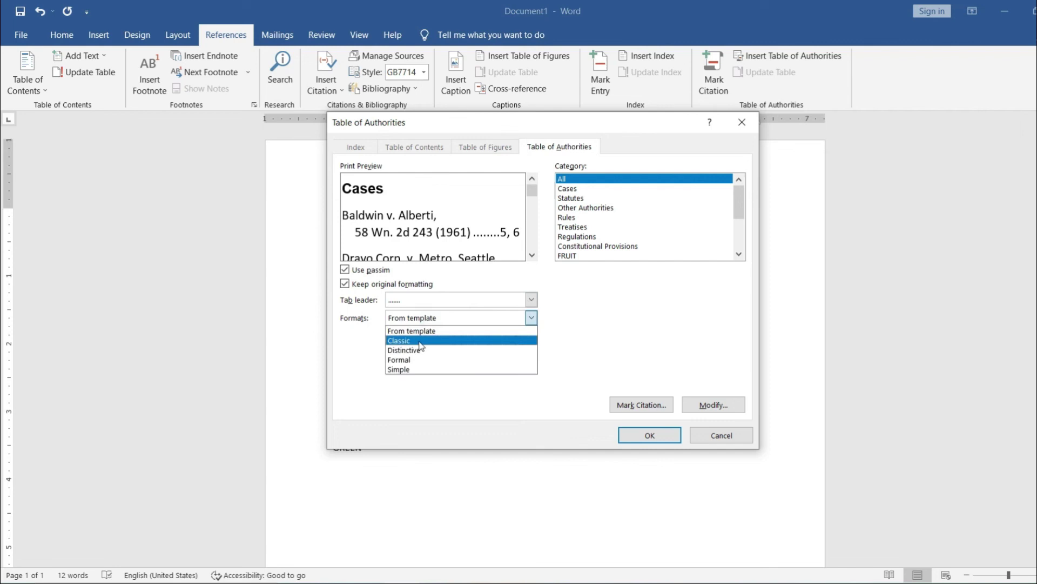
{"action": "left_click", "coordinate": [420, 340]}
{"action": "left_click", "coordinate": [435, 317]}
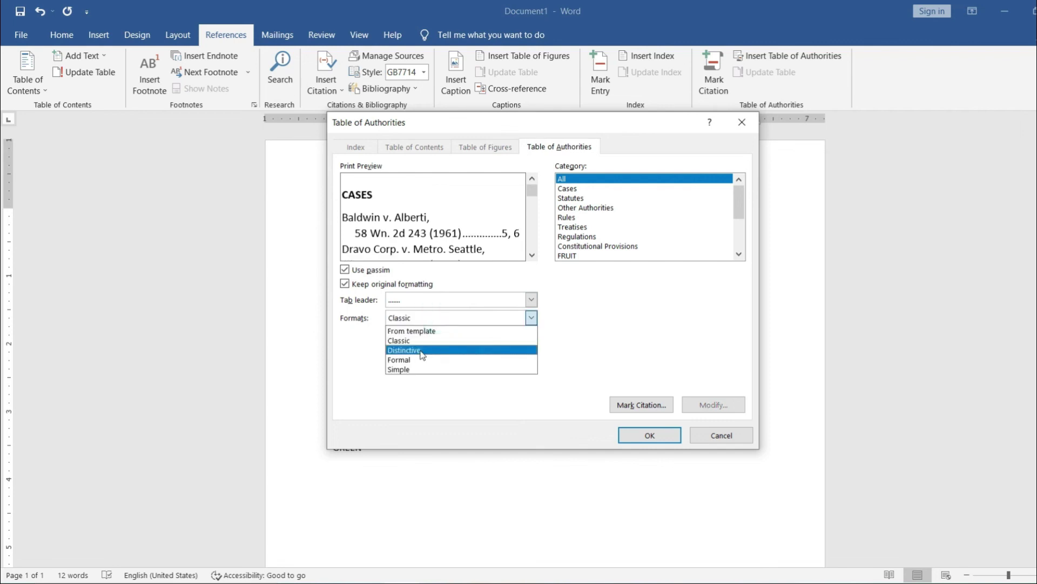
{"action": "left_click", "coordinate": [464, 349]}
{"action": "left_click", "coordinate": [470, 324]}
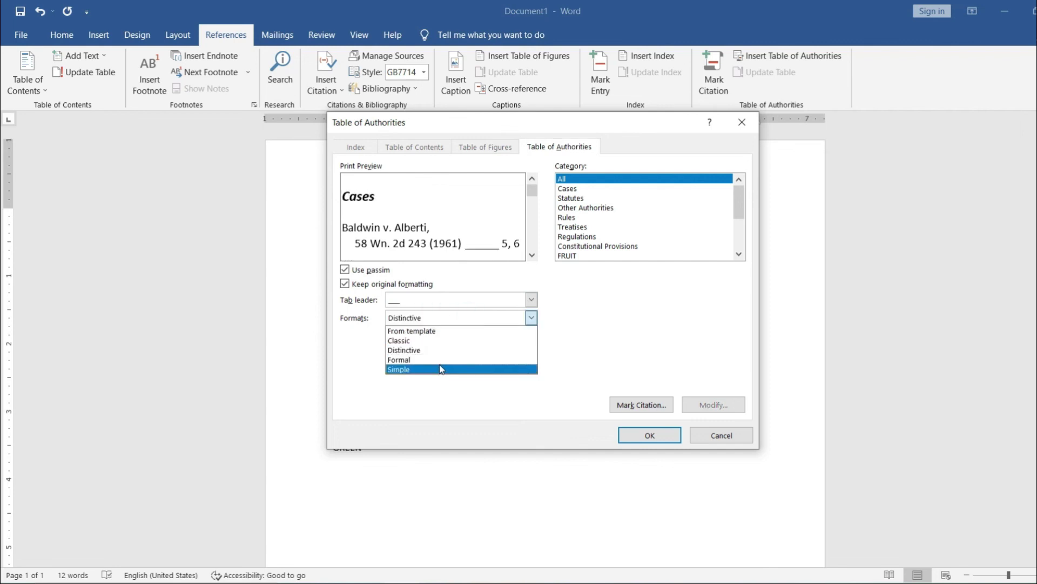
{"action": "left_click", "coordinate": [437, 361]}
{"action": "left_click", "coordinate": [453, 323]}
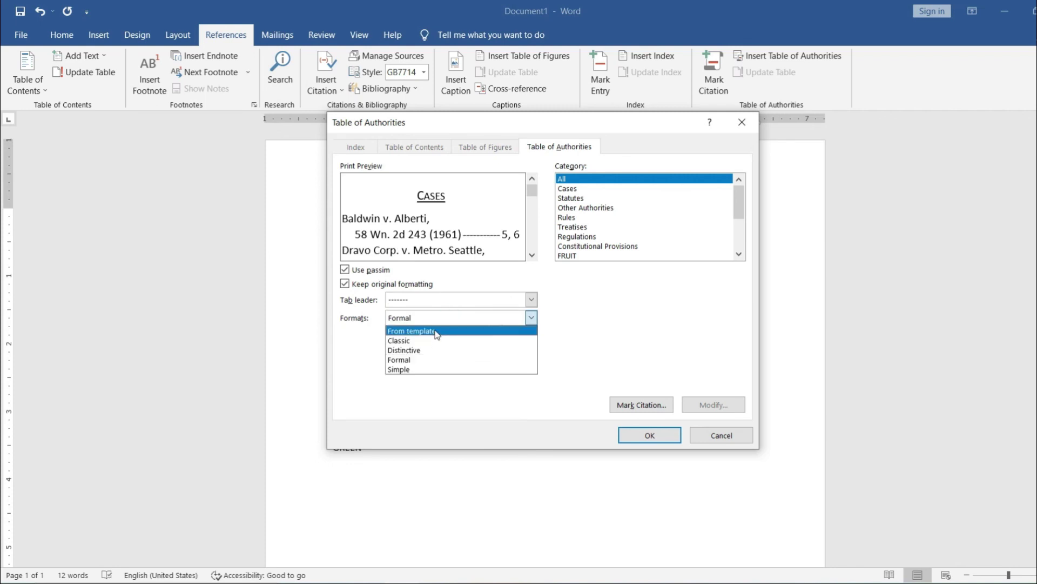
{"action": "left_click", "coordinate": [437, 332]}
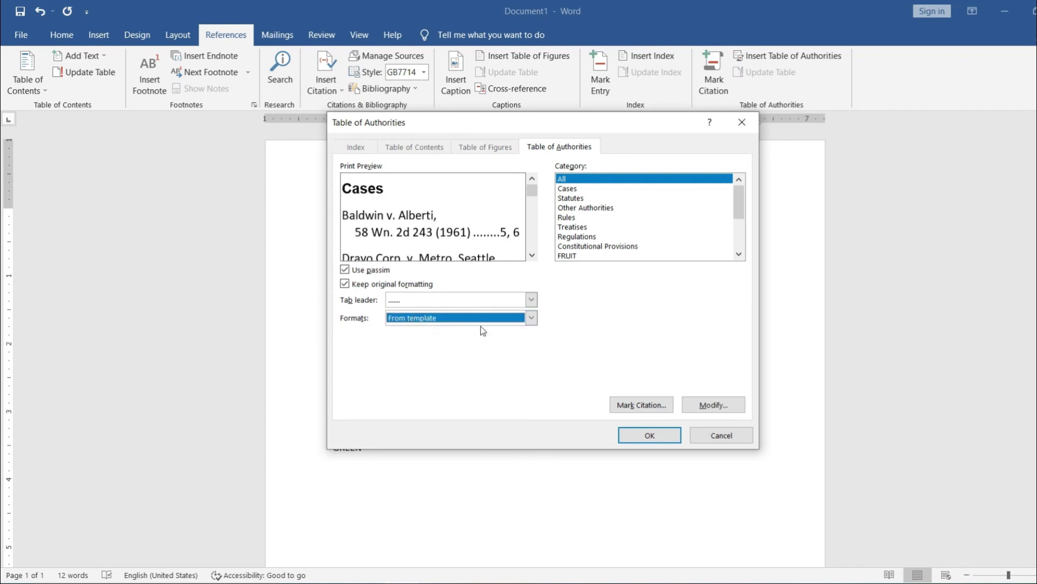
{"action": "left_click", "coordinate": [661, 435]}
{"action": "scroll", "coordinate": [346, 286], "scroll_direction": "down", "scroll_amount": 2}
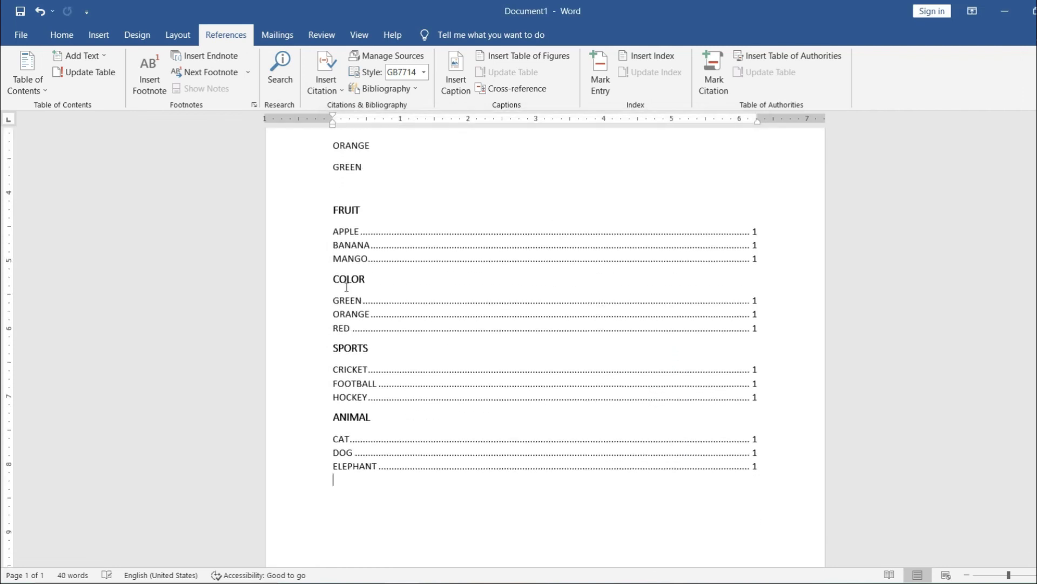
{"action": "scroll", "coordinate": [346, 287], "scroll_direction": "up", "scroll_amount": 1}
{"action": "double_click", "coordinate": [333, 234]}
{"action": "left_click", "coordinate": [373, 234]}
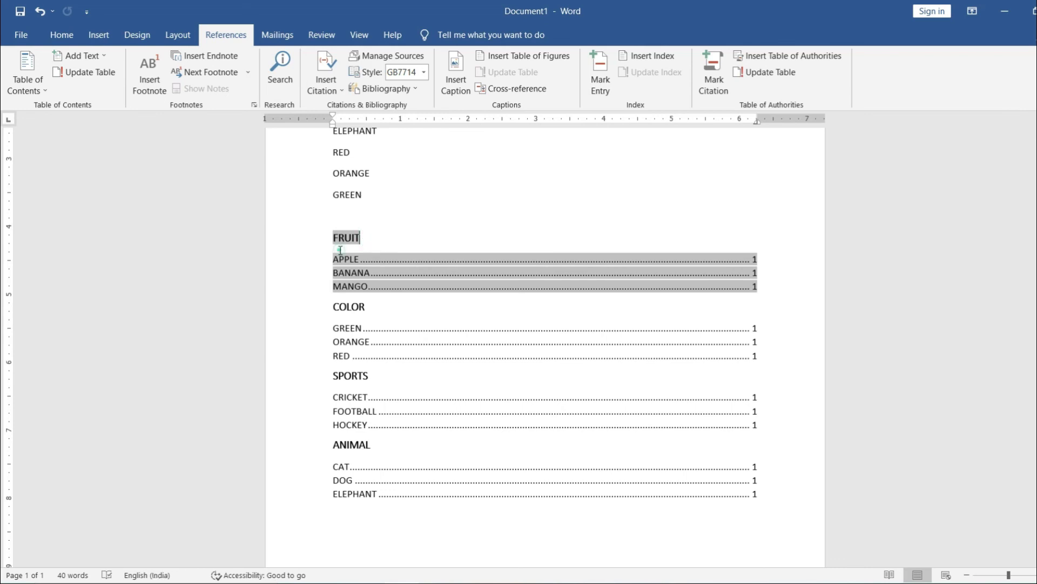
{"action": "left_click", "coordinate": [336, 266]}
{"action": "left_click", "coordinate": [354, 284]}
{"action": "left_click_drag", "start_coordinate": [342, 328], "coordinate": [388, 354]}
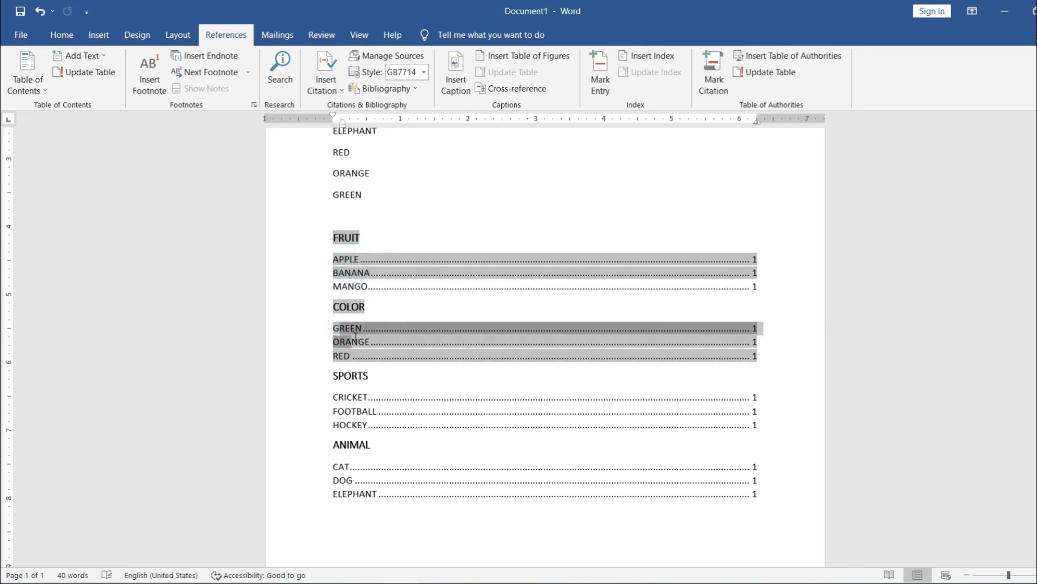
{"action": "left_click", "coordinate": [405, 355]}
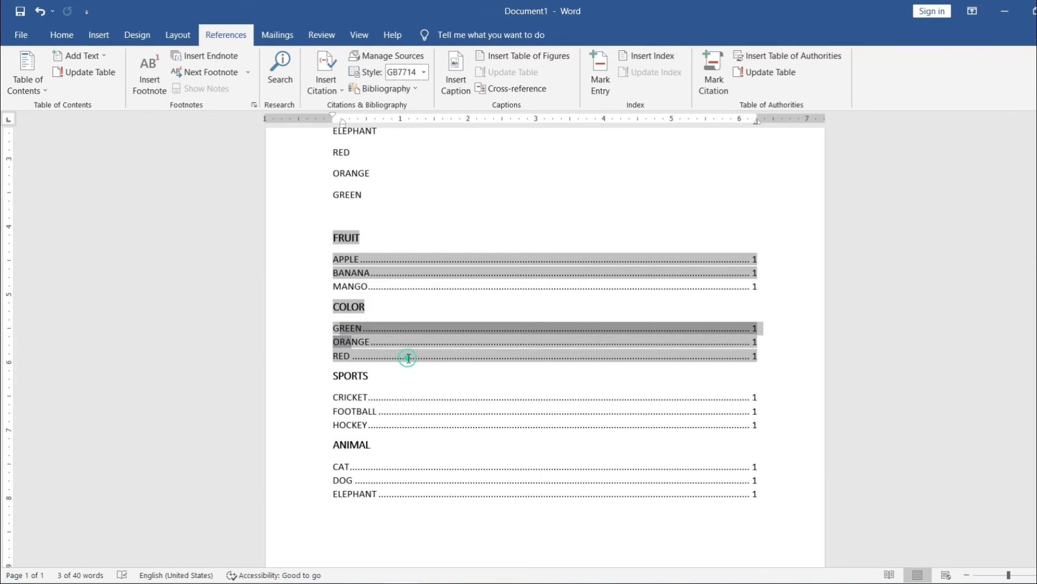
{"action": "double_click", "coordinate": [337, 401]}
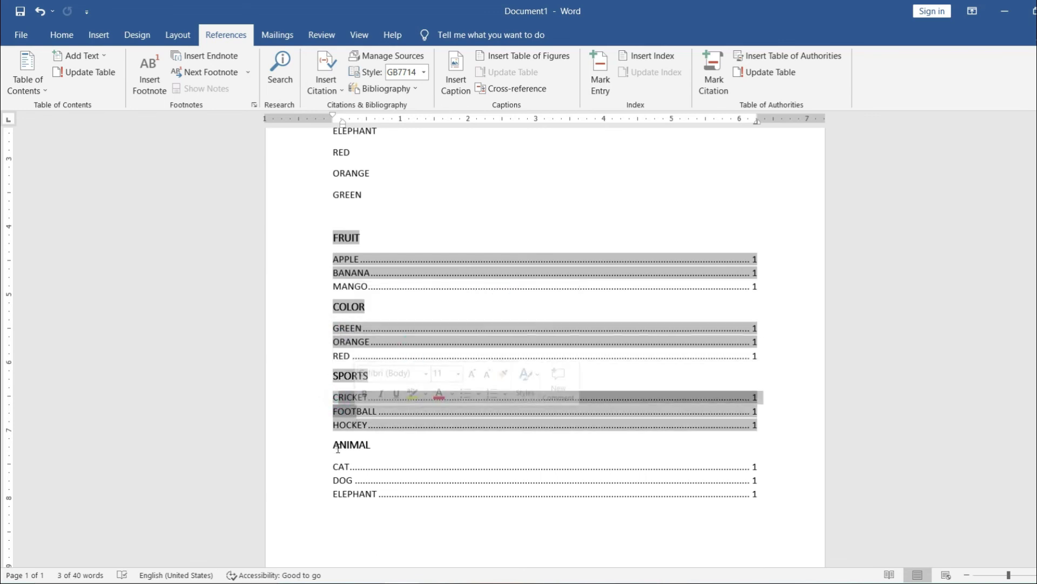